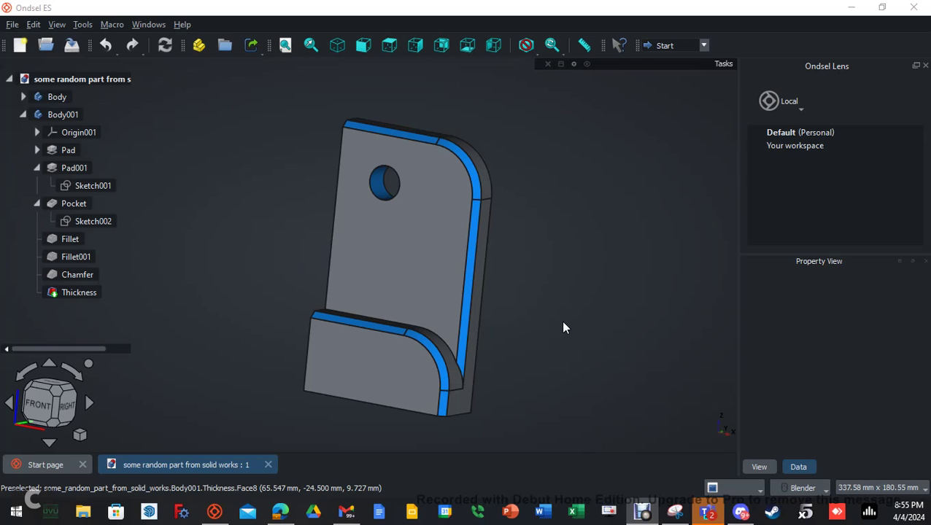
Restart Ondsel ES and create a new Standard Part file for Part Design
{"action": "middle_click_drag", "start_coordinate": [549, 267], "coordinate": [608, 270]}
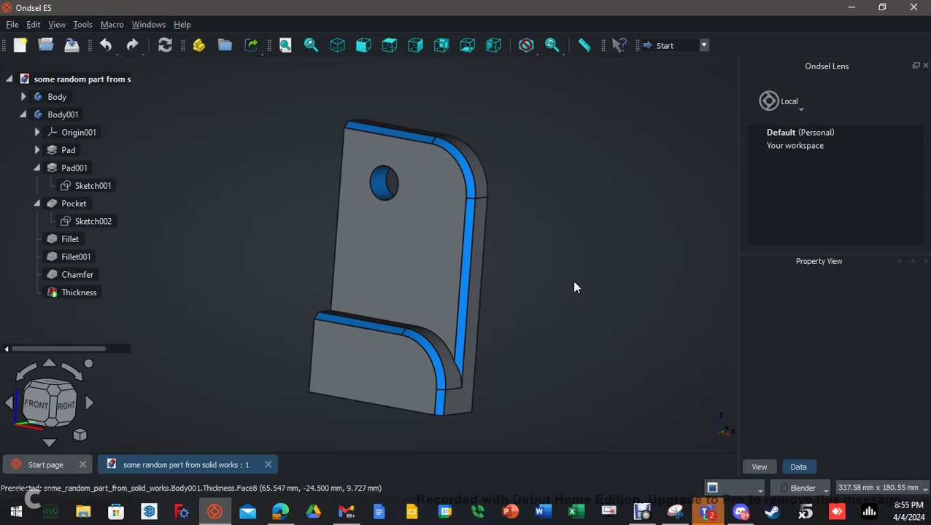
{"action": "left_click", "coordinate": [913, 7]}
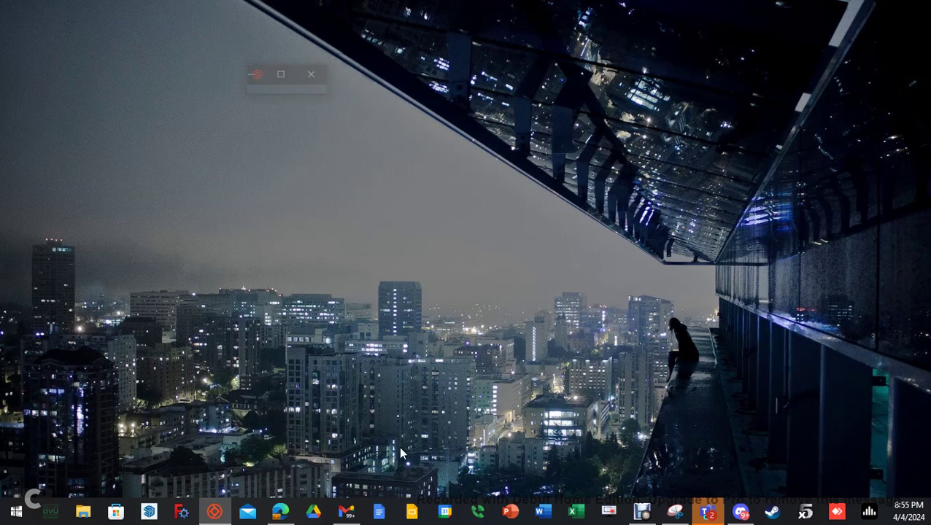
{"action": "left_click_drag", "start_coordinate": [474, 364], "coordinate": [436, 15]}
{"action": "left_click", "coordinate": [843, 19]}
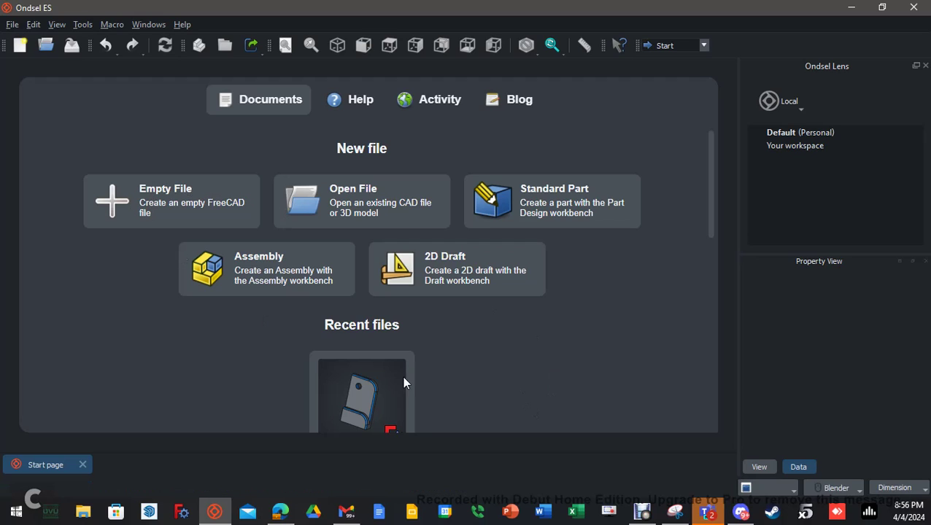
{"action": "left_click", "coordinate": [573, 207]}
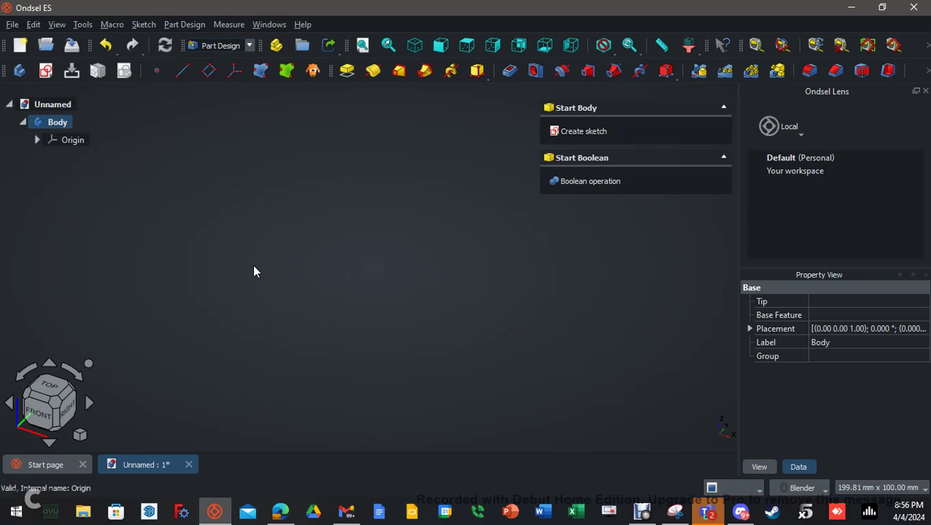
{"action": "left_click", "coordinate": [248, 45]}
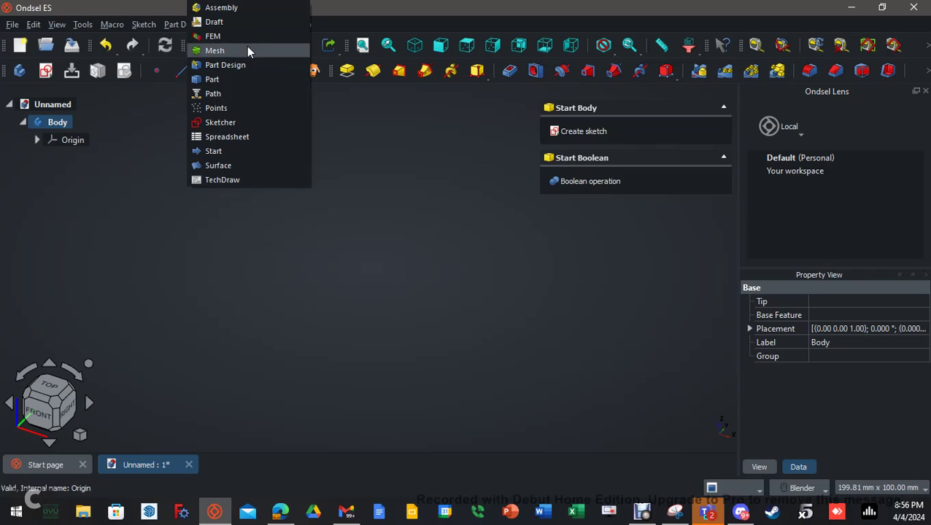
{"action": "left_click", "coordinate": [376, 146]}
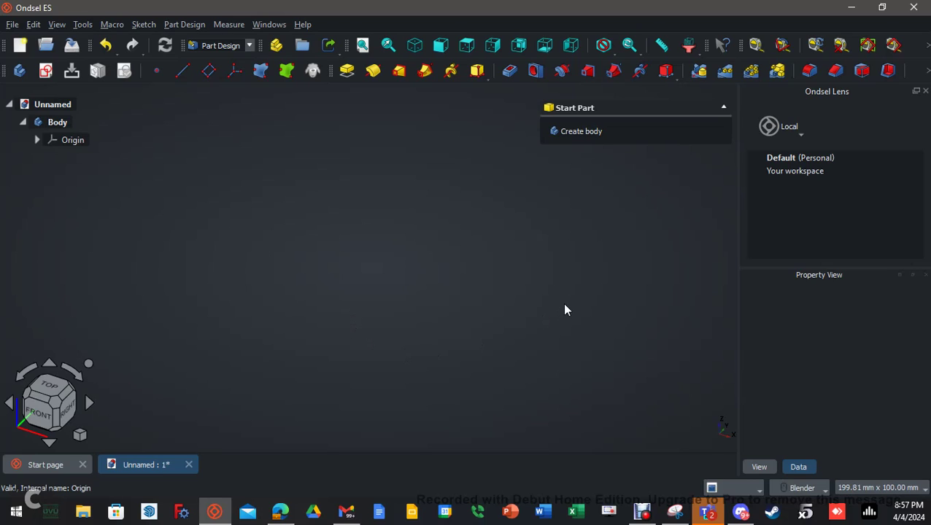
{"action": "left_click", "coordinate": [581, 136]}
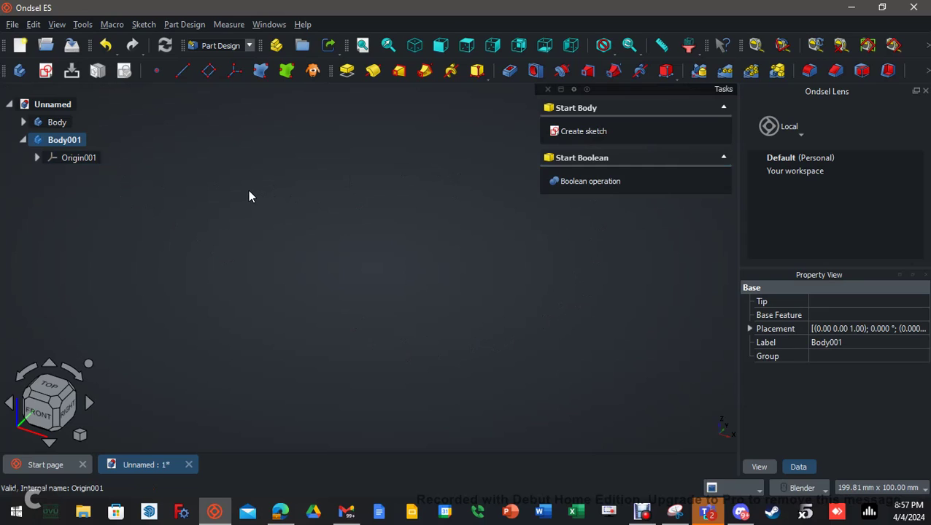
{"action": "key", "text": "ctrl+z"}
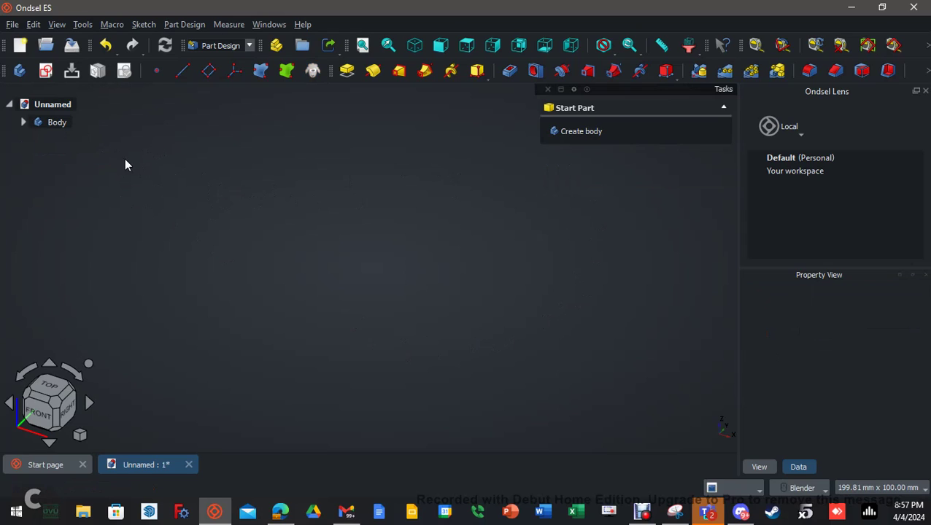
Make the existing body active and start a new sketch in it on the XZ-plane
{"action": "double_click", "coordinate": [58, 123]}
{"action": "left_click", "coordinate": [22, 121]}
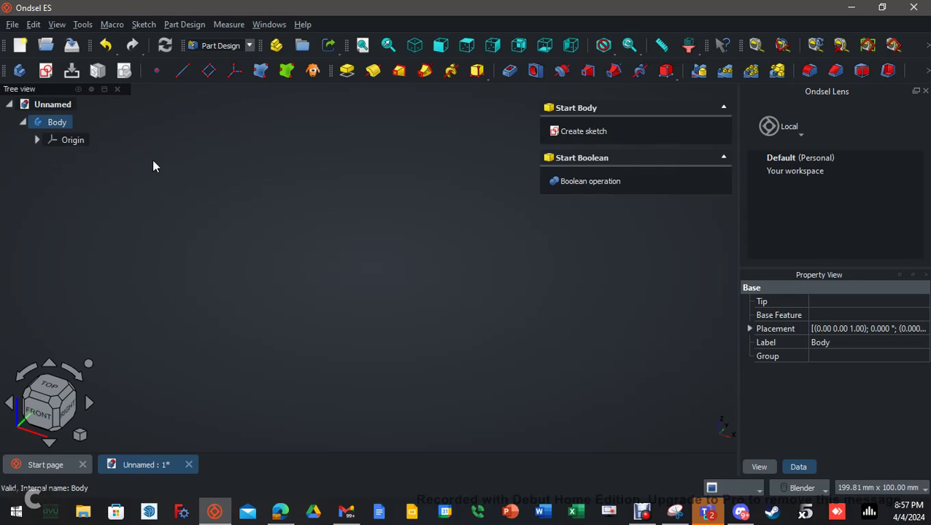
{"action": "left_click", "coordinate": [588, 132]}
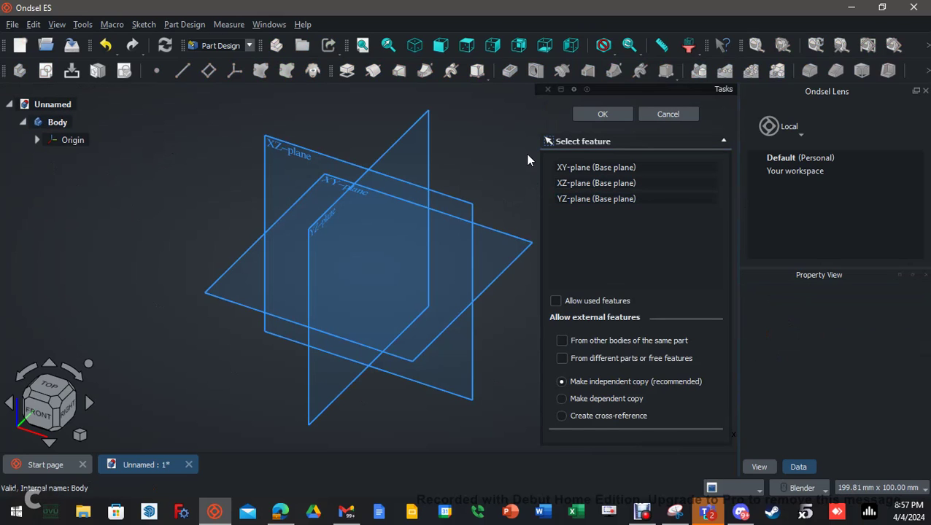
{"action": "left_click", "coordinate": [303, 151]}
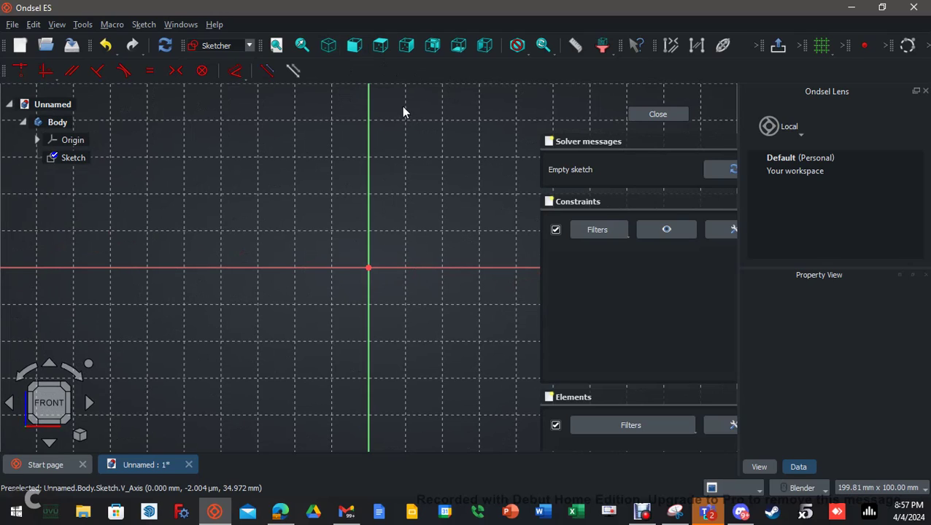
Move the B-spline and geometry toolbars into the second toolbar row, and toggle the sketch grid off and on again
{"action": "left_click", "coordinate": [884, 45]}
{"action": "left_click_drag", "start_coordinate": [333, 75], "coordinate": [311, 73]}
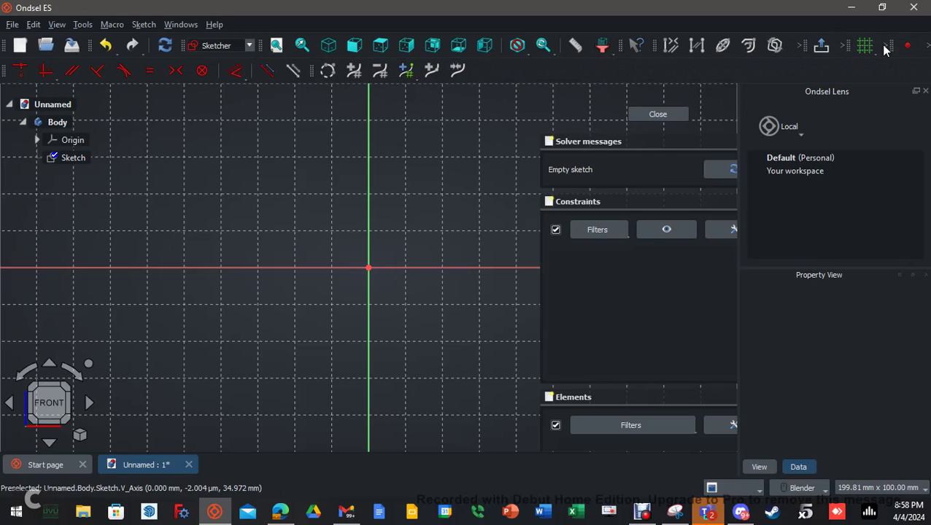
{"action": "mouse_move", "coordinate": [897, 45]}
{"action": "left_mouse_down"}
{"action": "mouse_move", "coordinate": [603, 79]}
{"action": "mouse_move", "coordinate": [476, 71]}
{"action": "left_mouse_up"}
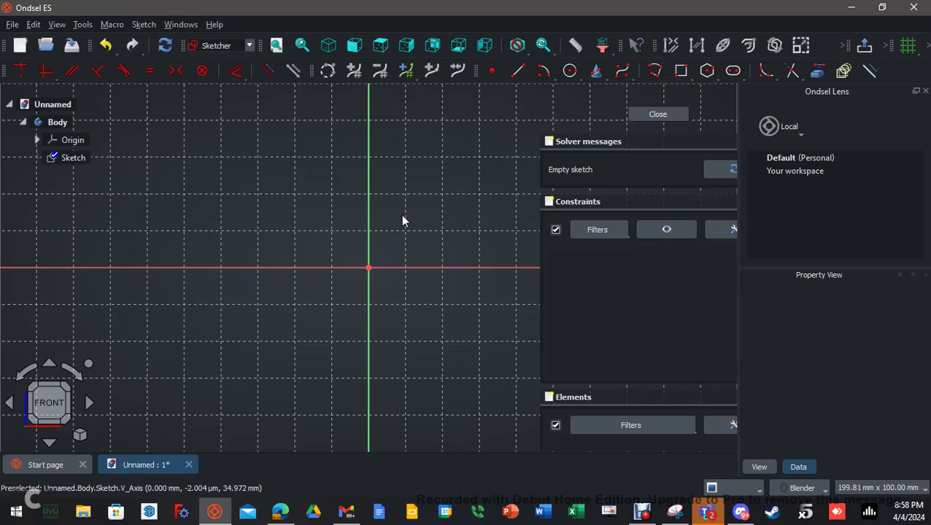
{"action": "left_click", "coordinate": [908, 47]}
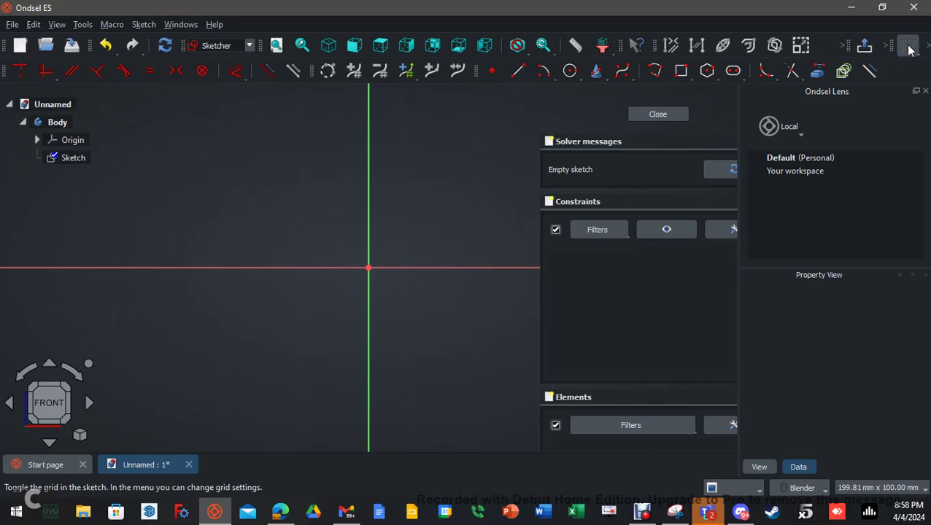
{"action": "left_click", "coordinate": [908, 47]}
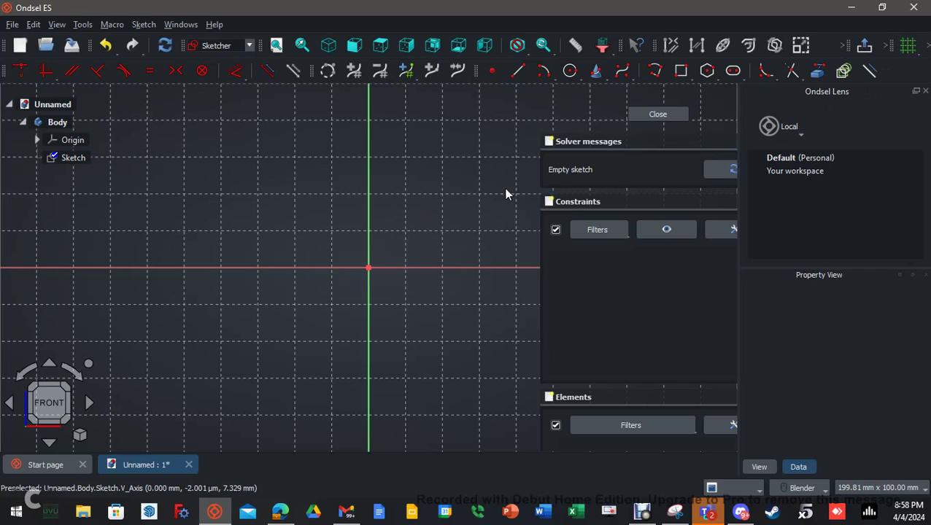
Sketch a rectangle 75 mm wide and 125 mm high with its corner on the origin, and close the sketch
{"action": "left_click", "coordinate": [681, 71]}
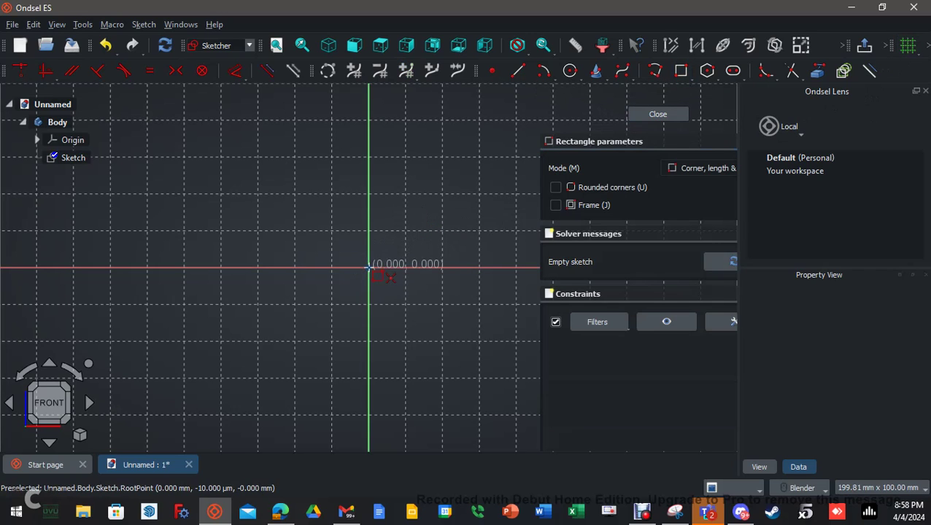
{"action": "left_click", "coordinate": [368, 268]}
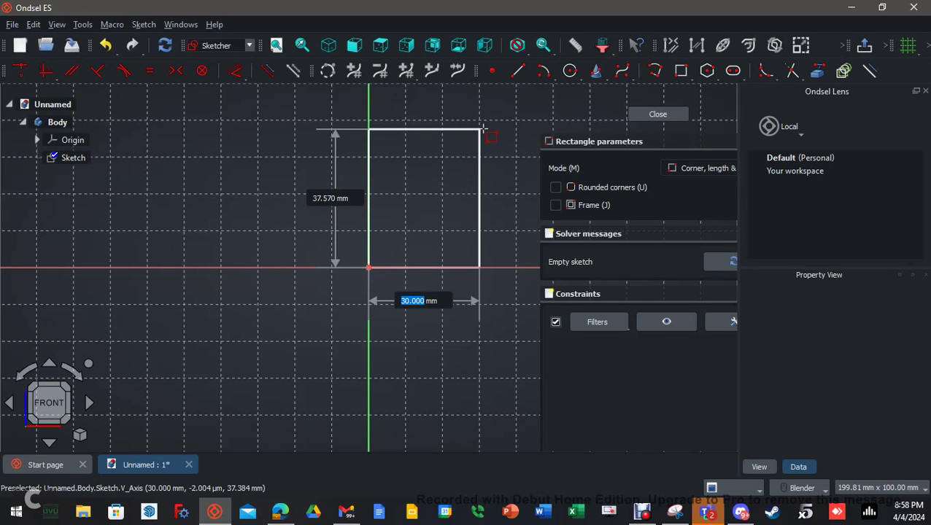
{"action": "type", "text": "75"}
{"action": "key", "text": "Tab"}
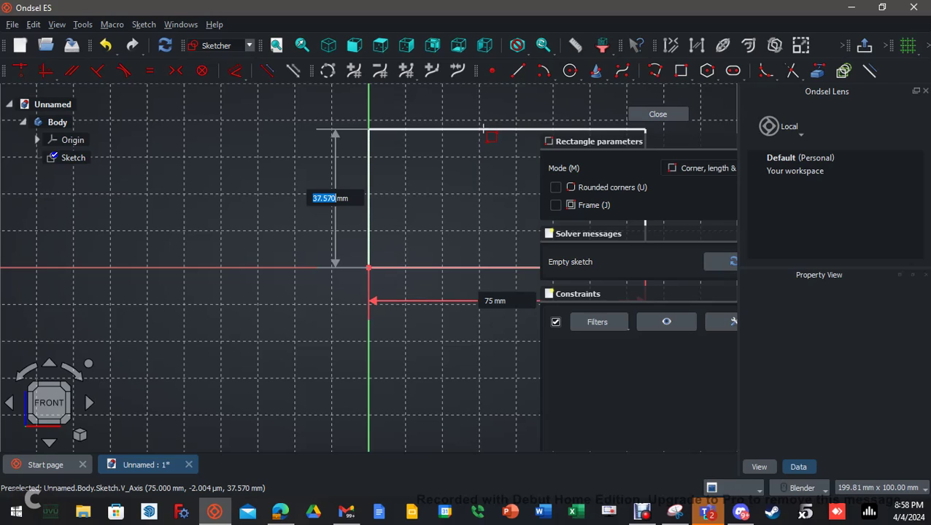
{"action": "type", "text": "125"}
{"action": "key", "text": "Return"}
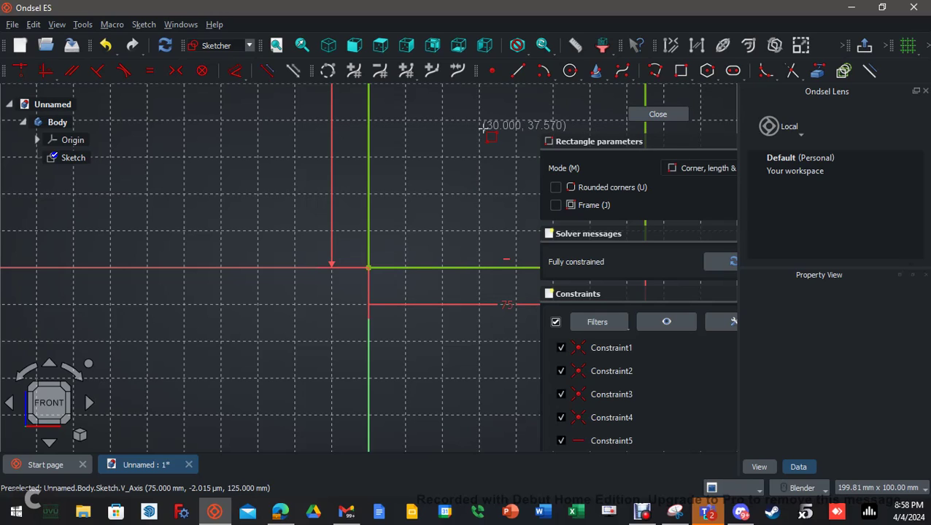
{"action": "middle_click_drag", "start_coordinate": [478, 150], "coordinate": [346, 267]}
{"action": "scroll", "coordinate": [346, 260], "scroll_direction": "down", "scroll_amount": 5}
{"action": "right_click", "coordinate": [462, 195]}
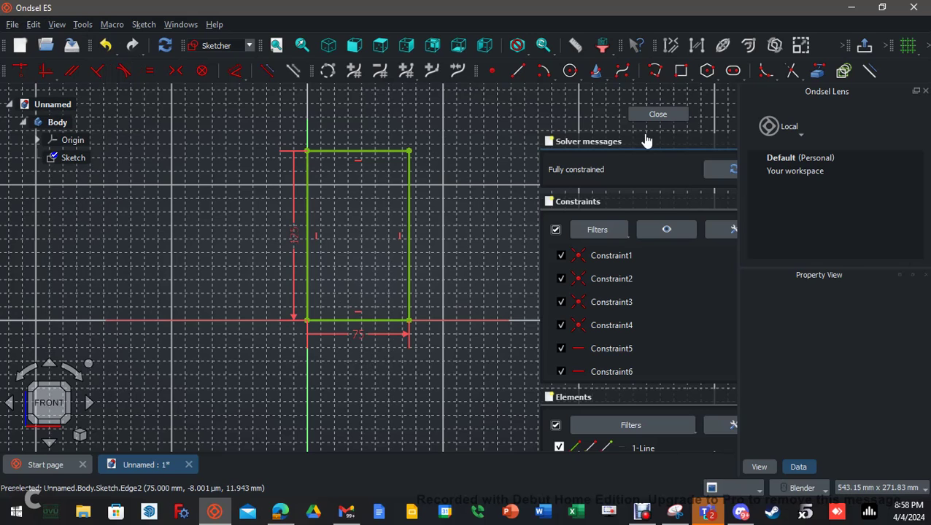
{"action": "left_click", "coordinate": [660, 114]}
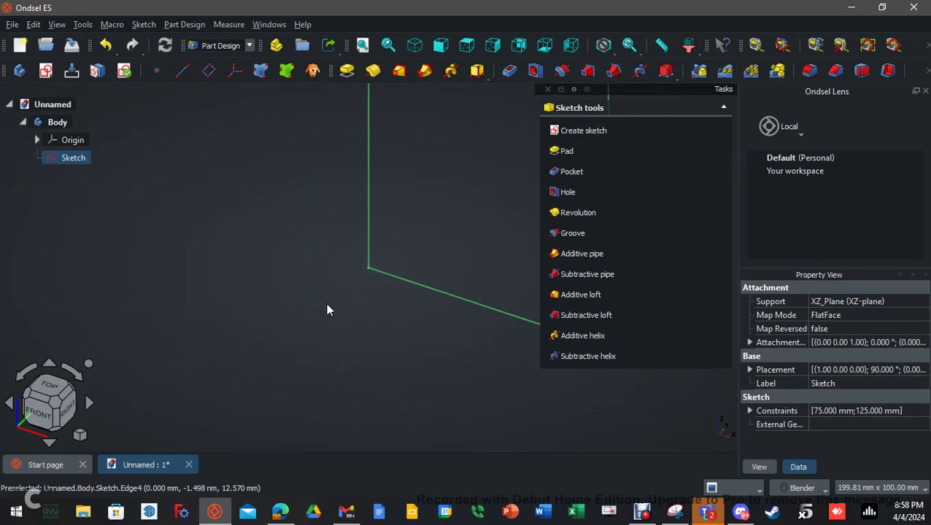
Pad the rectangle sketch to a length of 12 mm
{"action": "left_click", "coordinate": [567, 151]}
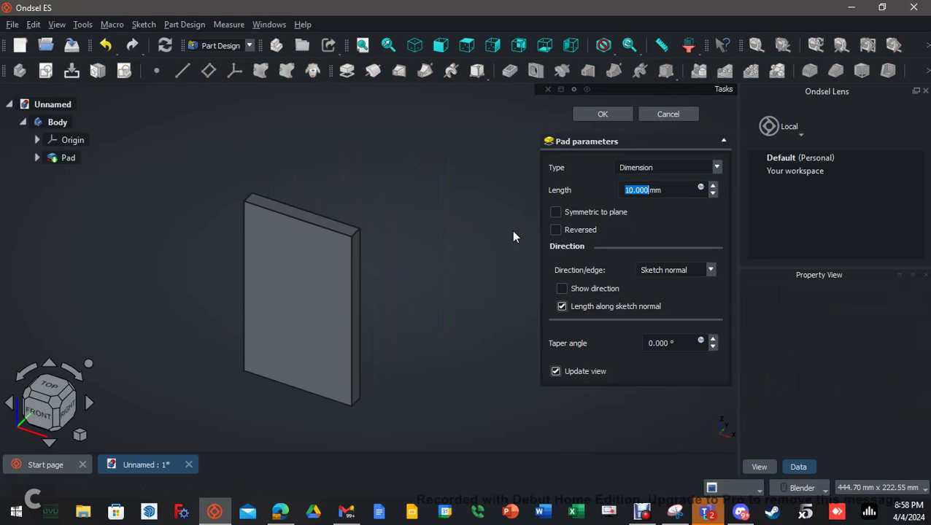
{"action": "type", "text": "12.25"}
{"action": "key", "text": "BackSpace"}
{"action": "key", "text": "BackSpace"}
{"action": "key", "text": "BackSpace"}
{"action": "key", "text": "Return"}
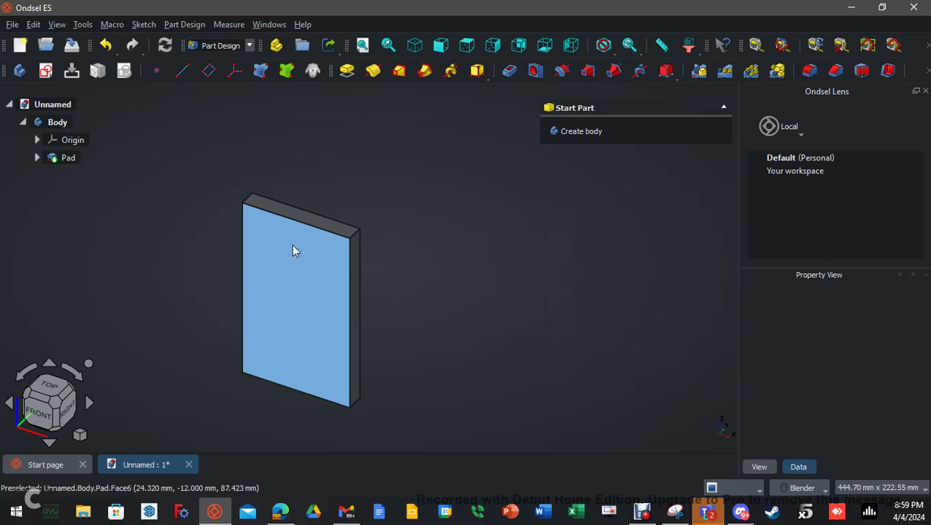
Start a new sketch on the large front face of the plate
{"action": "left_click", "coordinate": [311, 339]}
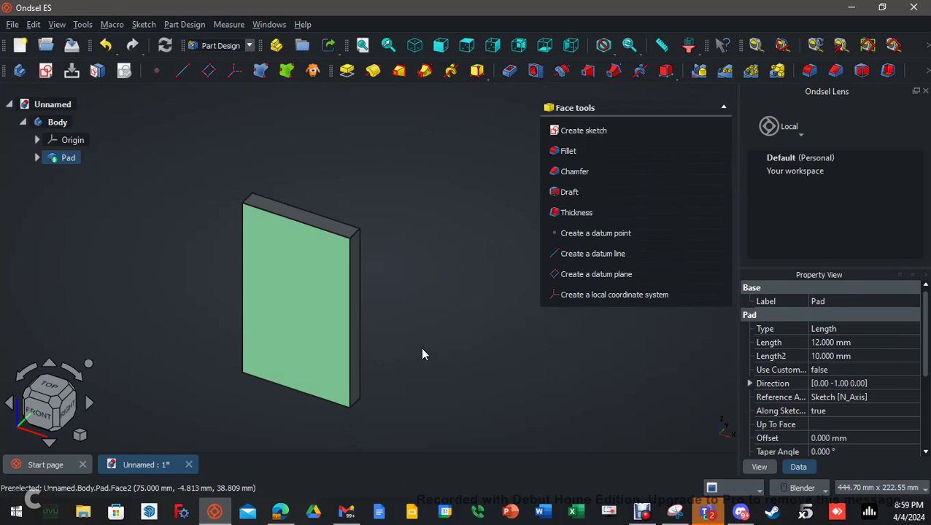
{"action": "left_click", "coordinate": [597, 133]}
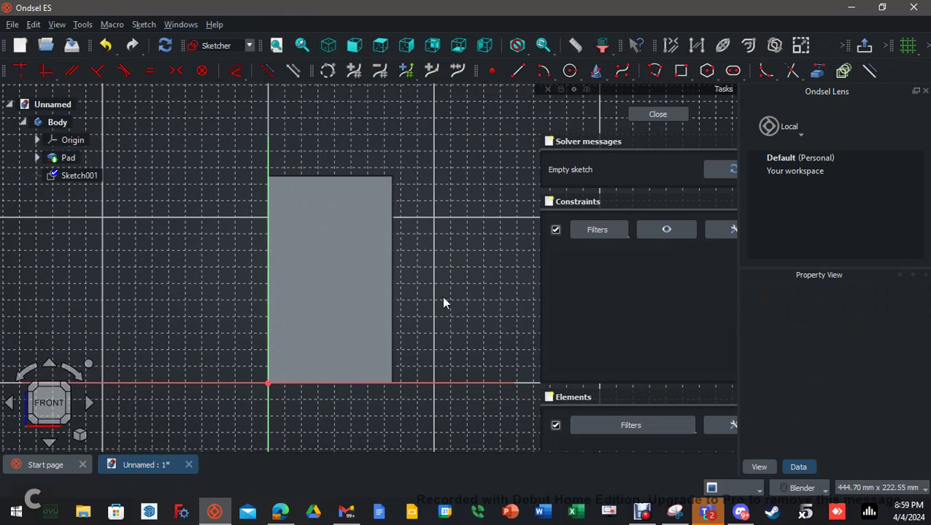
{"action": "left_click", "coordinate": [681, 70]}
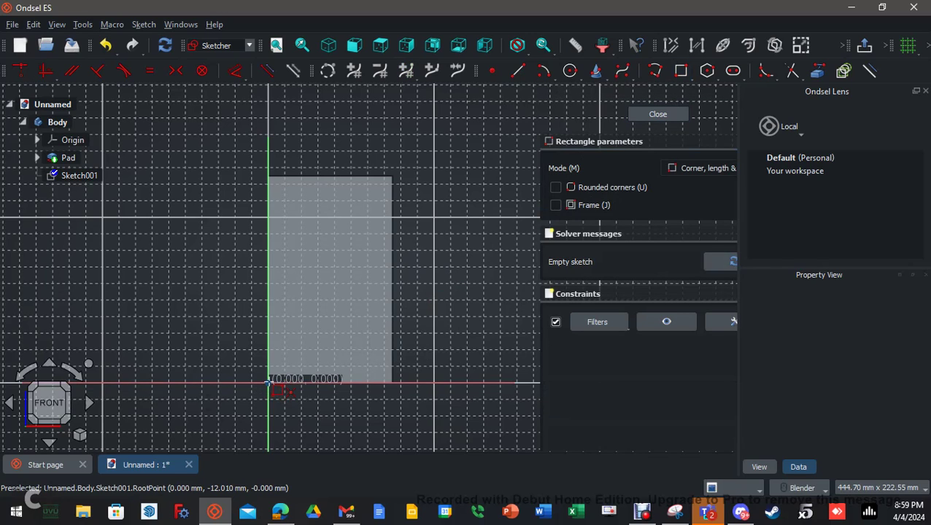
{"action": "left_click", "coordinate": [268, 382]}
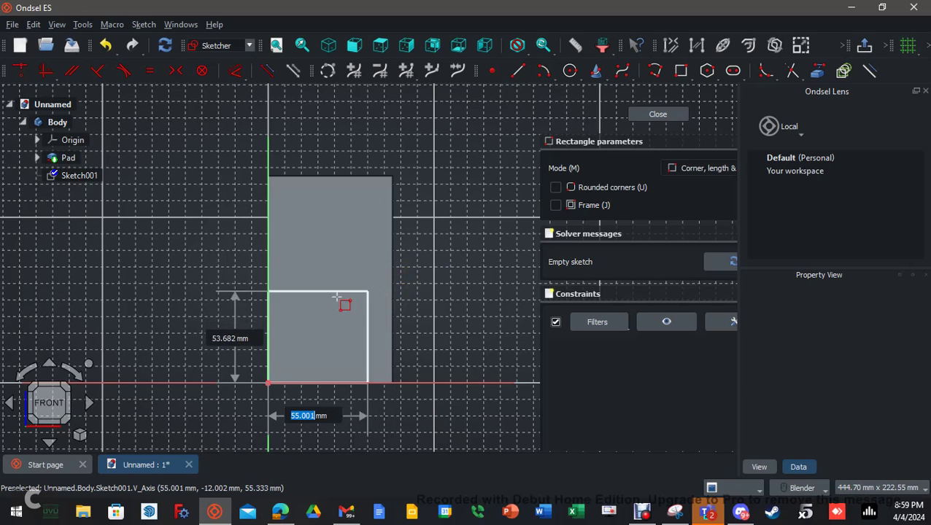
{"action": "type", "text": "90"}
{"action": "key", "text": "Tab"}
{"action": "type", "text": "50"}
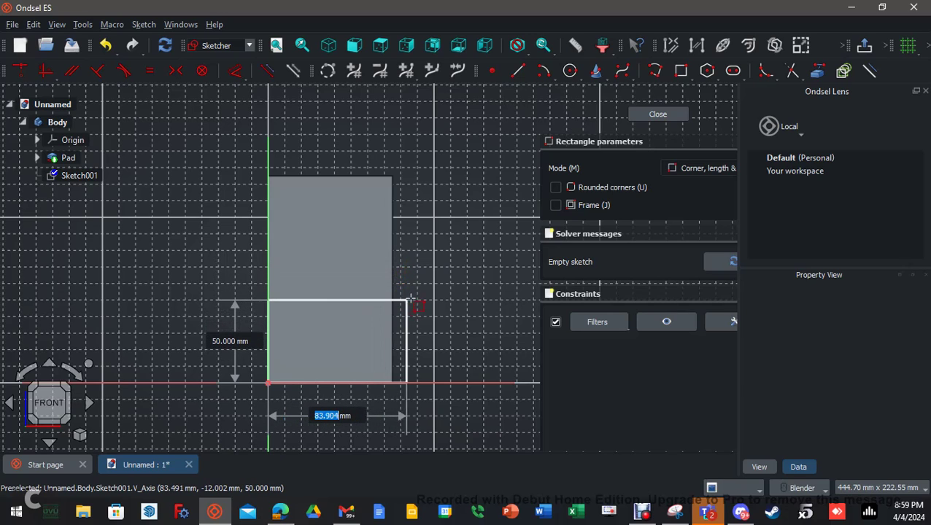
{"action": "key", "text": "Return"}
{"action": "key", "text": "Escape"}
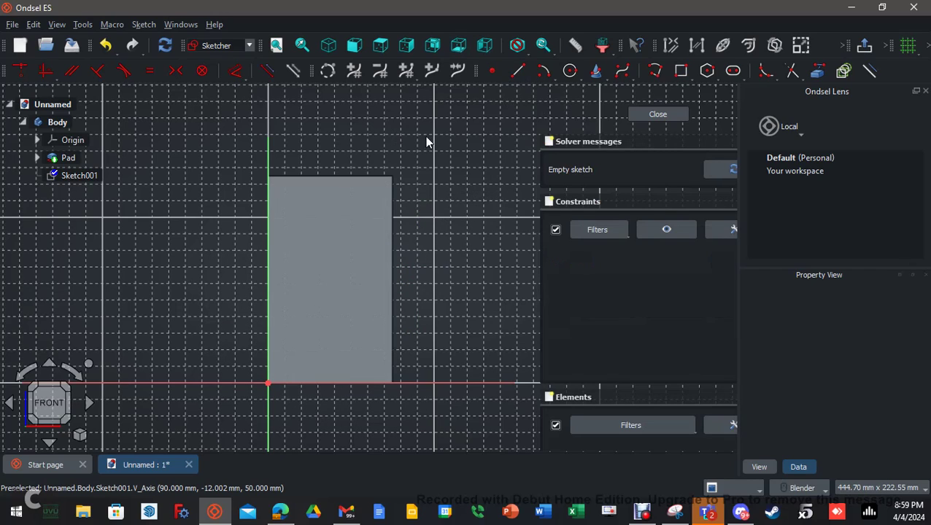
Link the plate's right and top edges into the sketch as external geometry
{"action": "left_click", "coordinate": [819, 73]}
{"action": "left_click", "coordinate": [394, 266]}
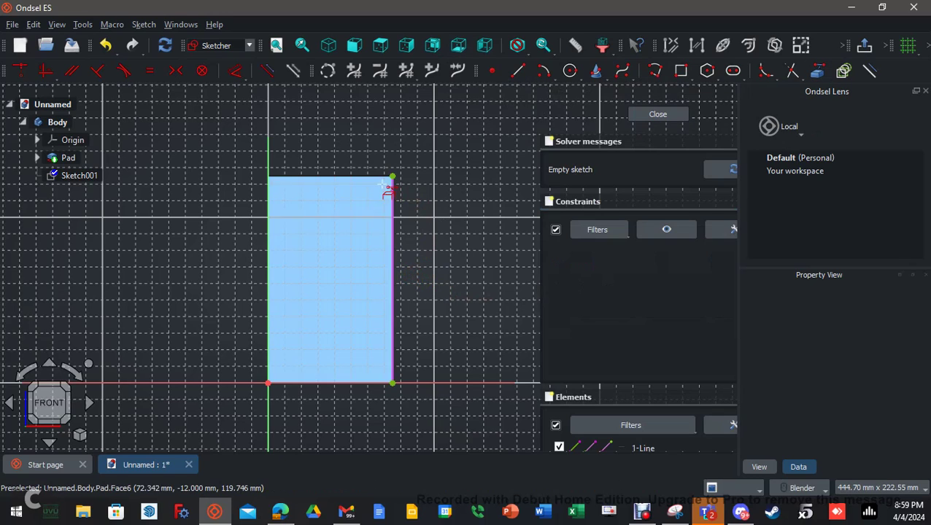
{"action": "left_click", "coordinate": [375, 176]}
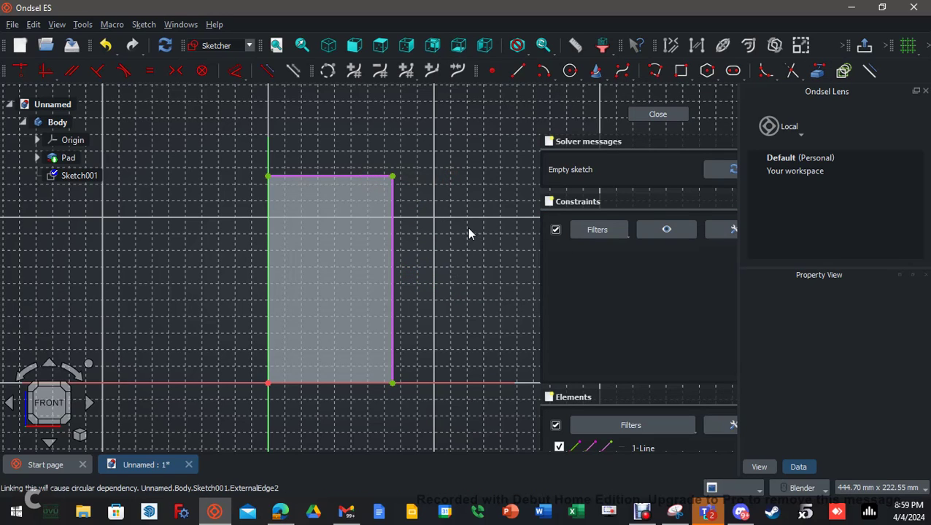
Sketch a rectangle 75 mm wide and 40 mm high from the origin to the plate's projected right edge
{"action": "left_click", "coordinate": [681, 70]}
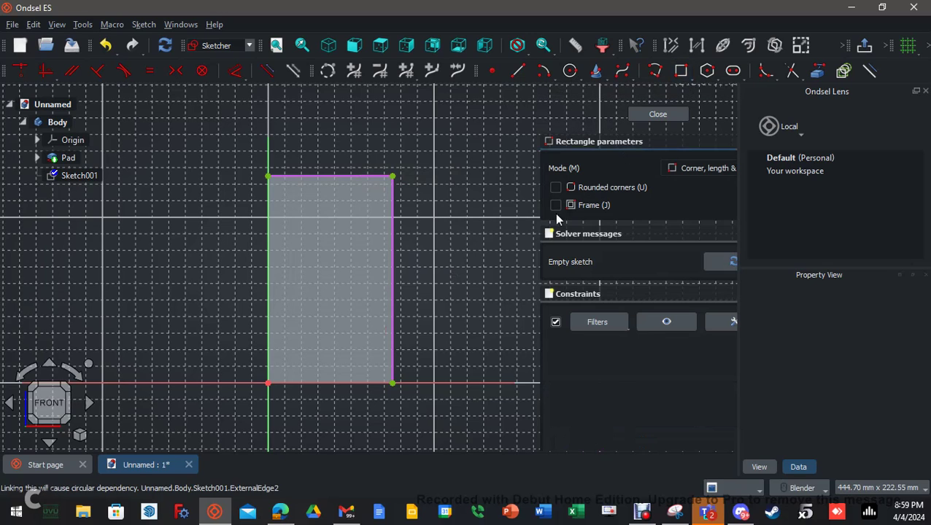
{"action": "left_click", "coordinate": [268, 383]}
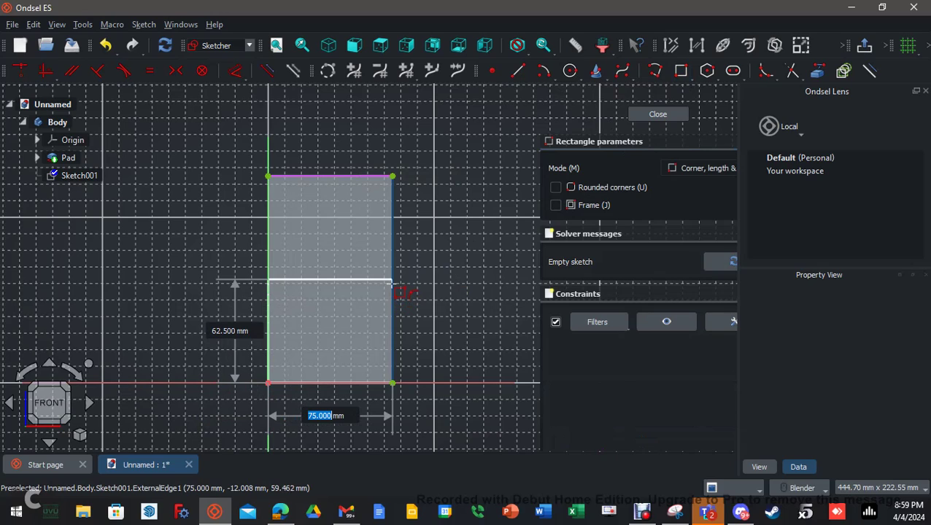
{"action": "type", "text": "75"}
{"action": "key", "text": "Tab"}
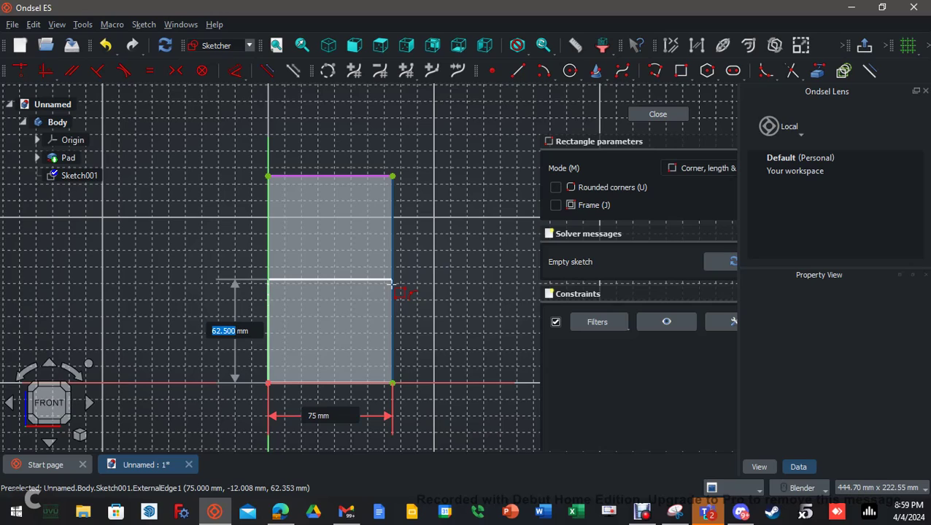
{"action": "type", "text": "4"}
{"action": "key", "text": "Return"}
{"action": "key", "text": "Escape"}
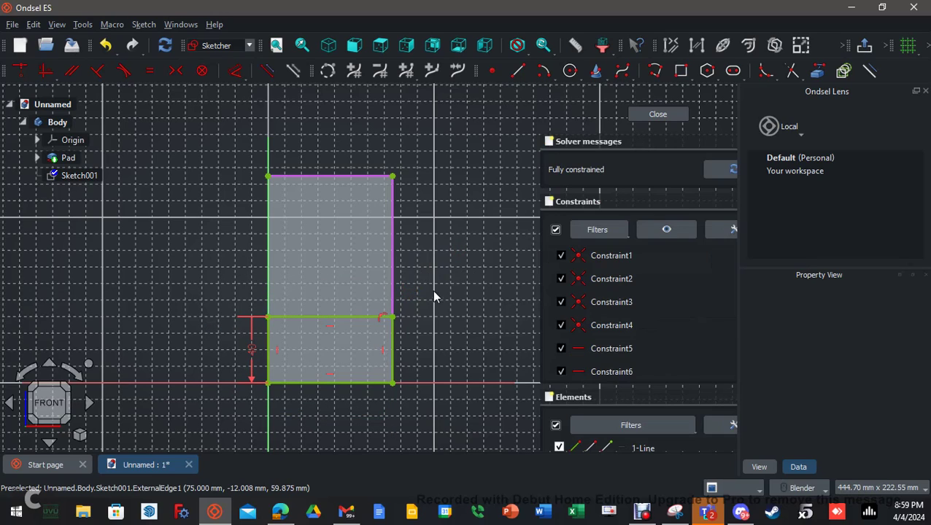
Close the rectangle sketch and pad it to a length of 12 mm in front of the plate
{"action": "mouse_move", "coordinate": [480, 316]}
{"action": "middle_mouse_down"}
{"action": "mouse_move", "coordinate": [443, 318]}
{"action": "mouse_move", "coordinate": [458, 305]}
{"action": "mouse_move", "coordinate": [447, 304]}
{"action": "middle_mouse_up"}
{"action": "left_click", "coordinate": [44, 400]}
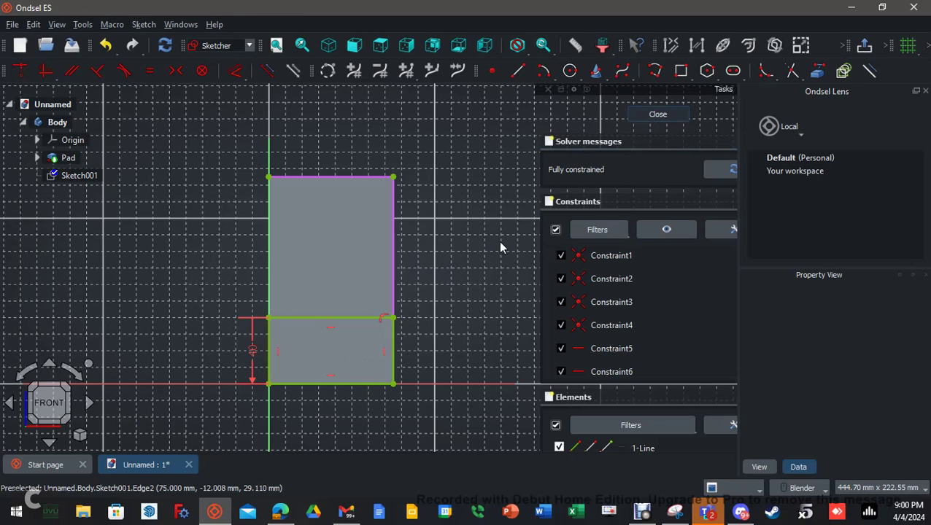
{"action": "key", "text": "Escape"}
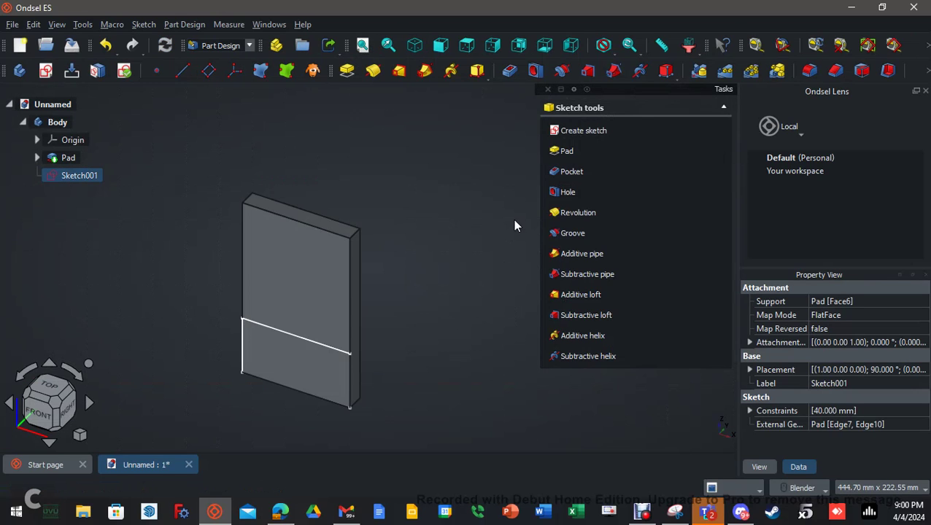
{"action": "left_click", "coordinate": [568, 152]}
{"action": "type", "text": "12"}
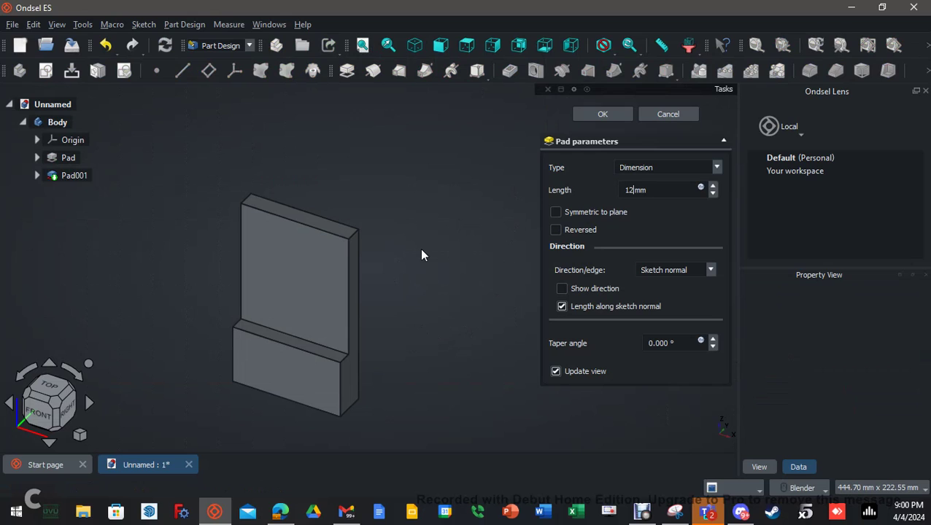
{"action": "key", "text": "Return"}
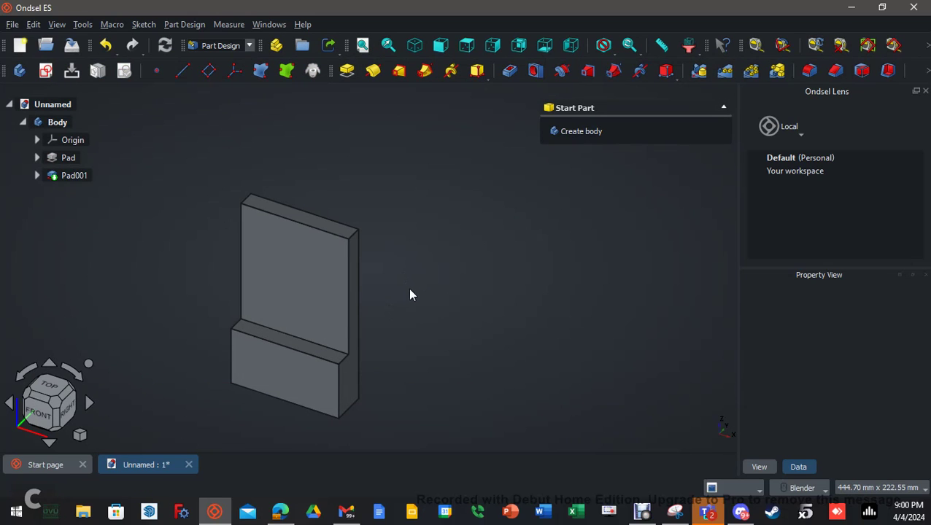
Start a sketch on the plate's exposed upper front face and draw a 12 mm radius circle near its upper-left corner
{"action": "left_click", "coordinate": [276, 278]}
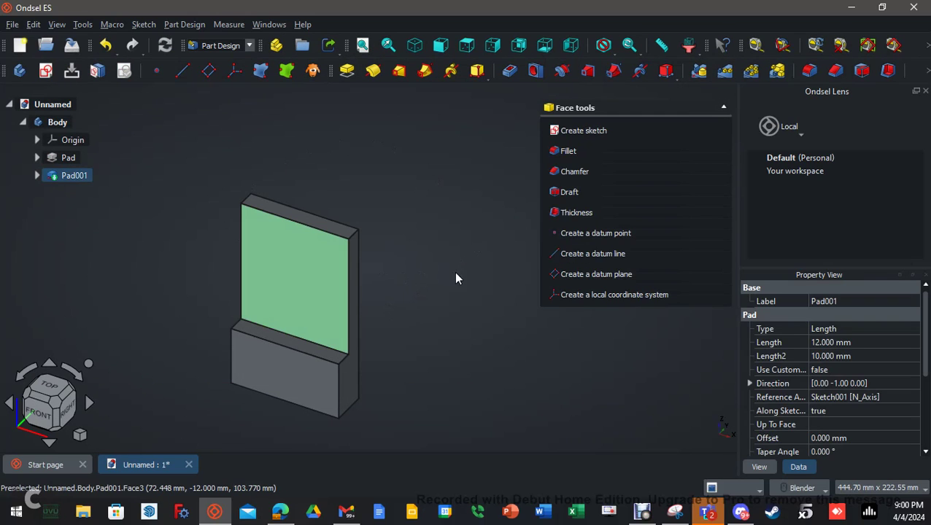
{"action": "left_click", "coordinate": [586, 140]}
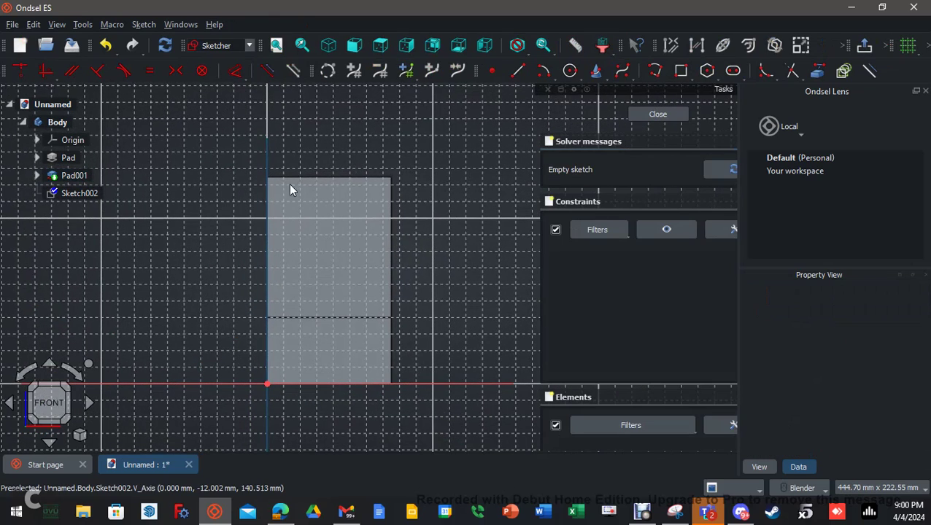
{"action": "left_click", "coordinate": [570, 71]}
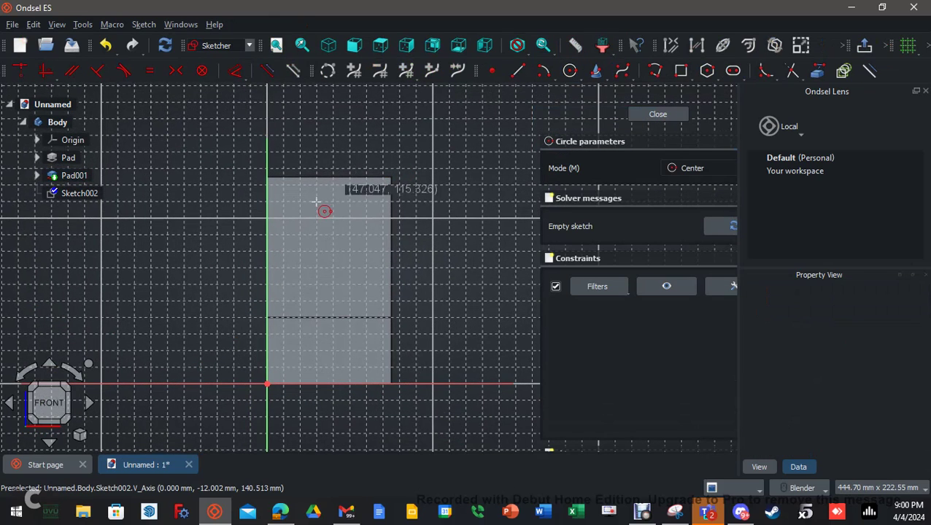
{"action": "left_click", "coordinate": [306, 211]}
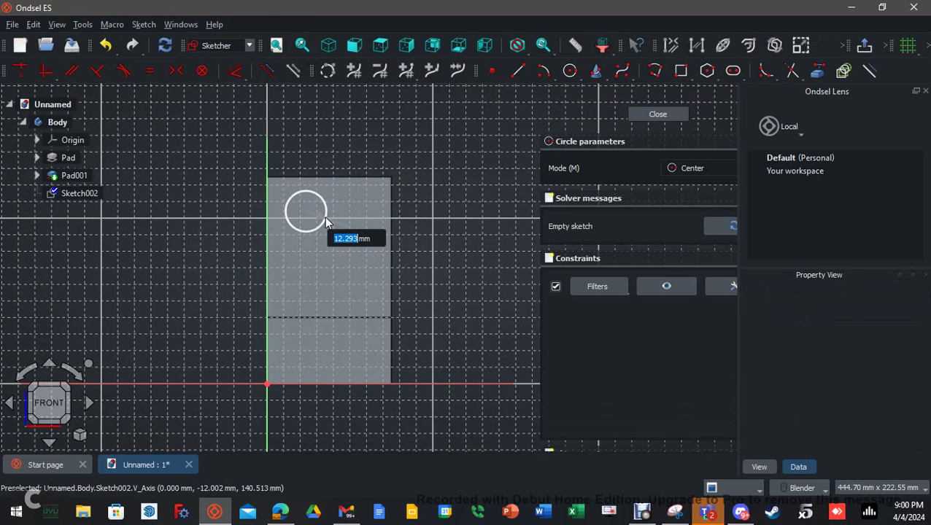
{"action": "type", "text": "12"}
{"action": "key", "text": "Return"}
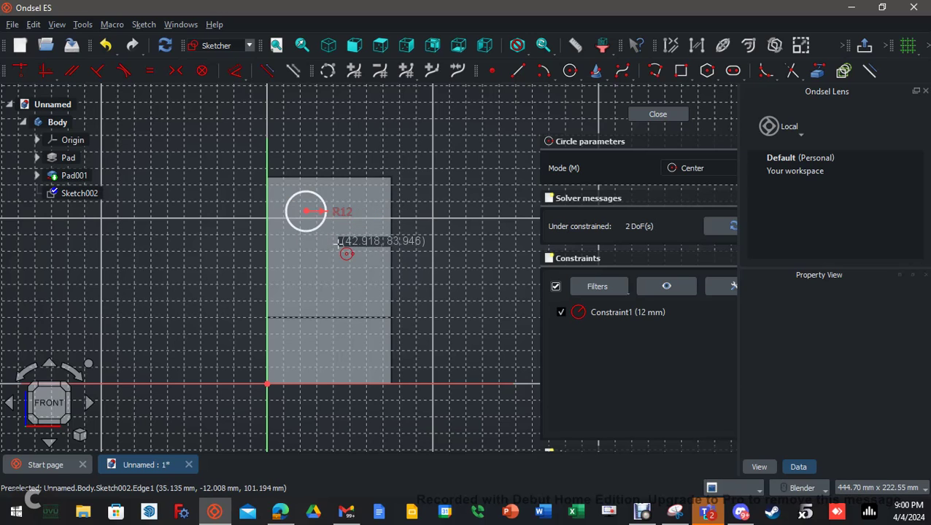
{"action": "right_click", "coordinate": [339, 244]}
Link the plate's top edge into the sketch as external geometry
{"action": "scroll", "coordinate": [291, 208], "scroll_direction": "up", "scroll_amount": 4}
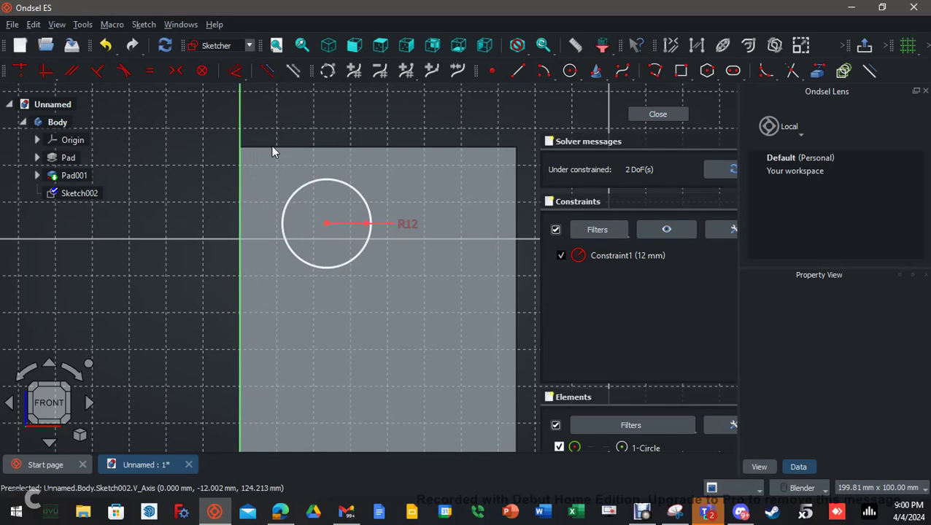
{"action": "left_click", "coordinate": [237, 210]}
{"action": "left_click", "coordinate": [817, 71]}
{"action": "left_click", "coordinate": [387, 148]}
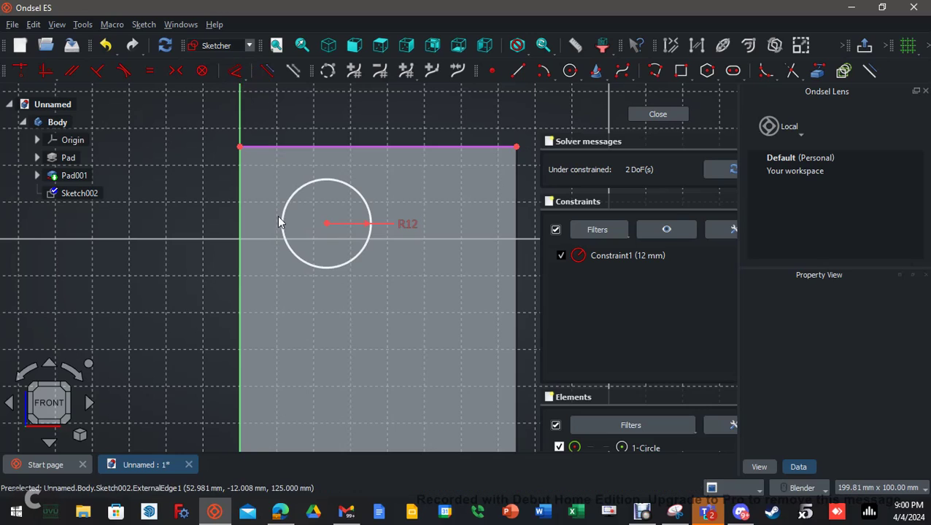
Constrain the circle's centre to a distance of 25 mm from the plate's projected top edge
{"action": "left_click", "coordinate": [246, 84]}
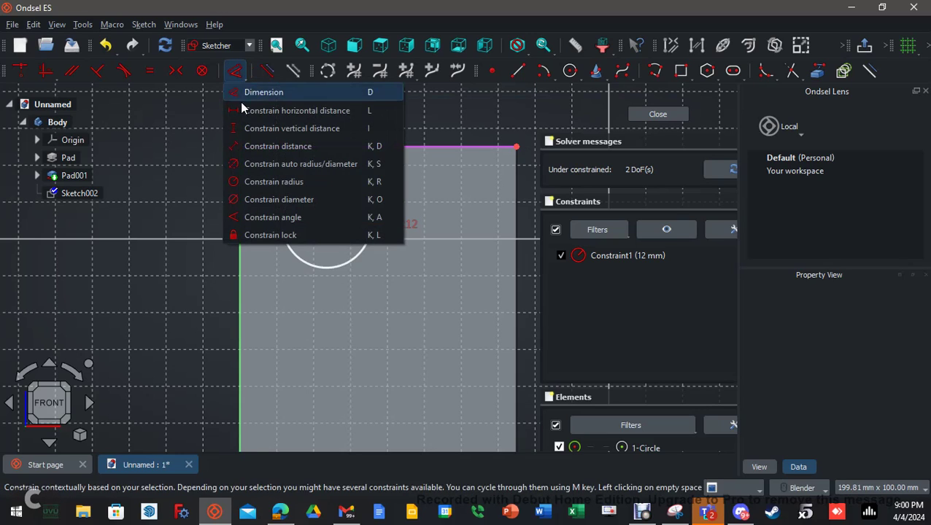
{"action": "left_click", "coordinate": [290, 148]}
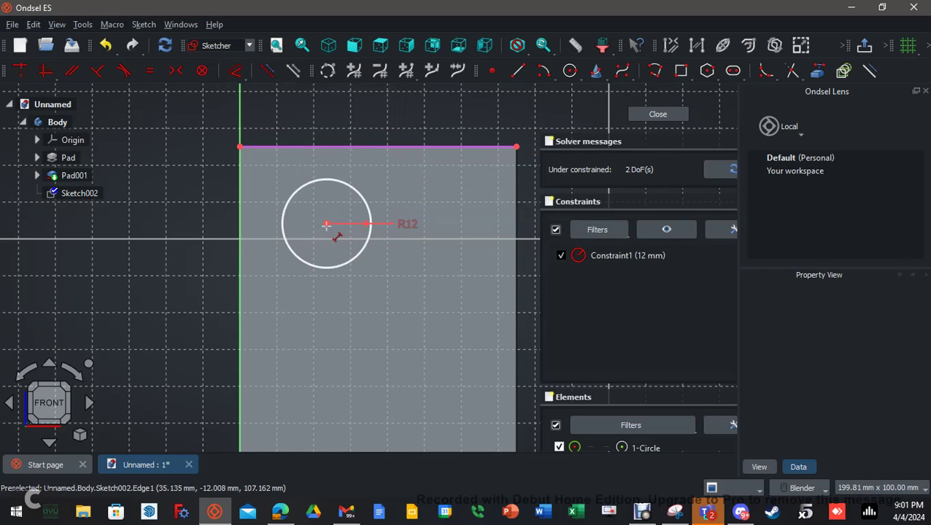
{"action": "left_click", "coordinate": [326, 223]}
{"action": "left_click", "coordinate": [338, 148]}
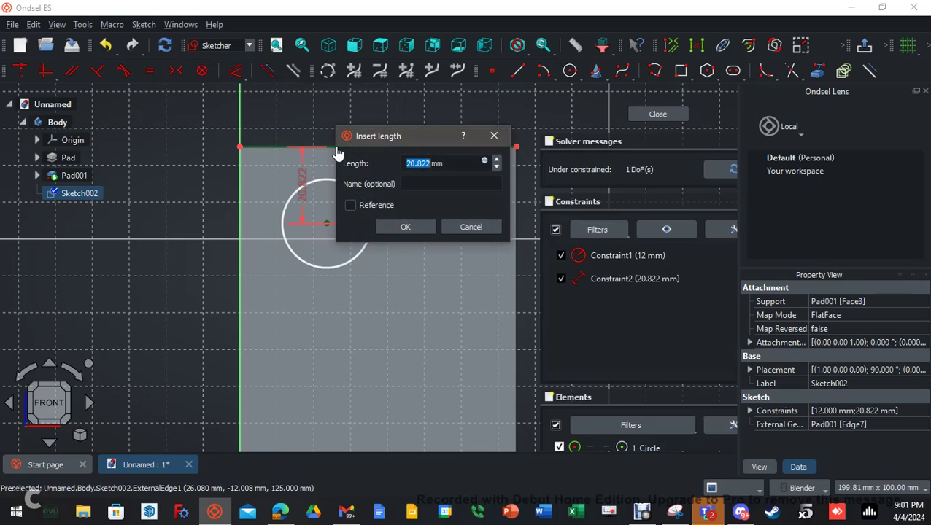
{"action": "type", "text": "2"}
{"action": "key", "text": "Return"}
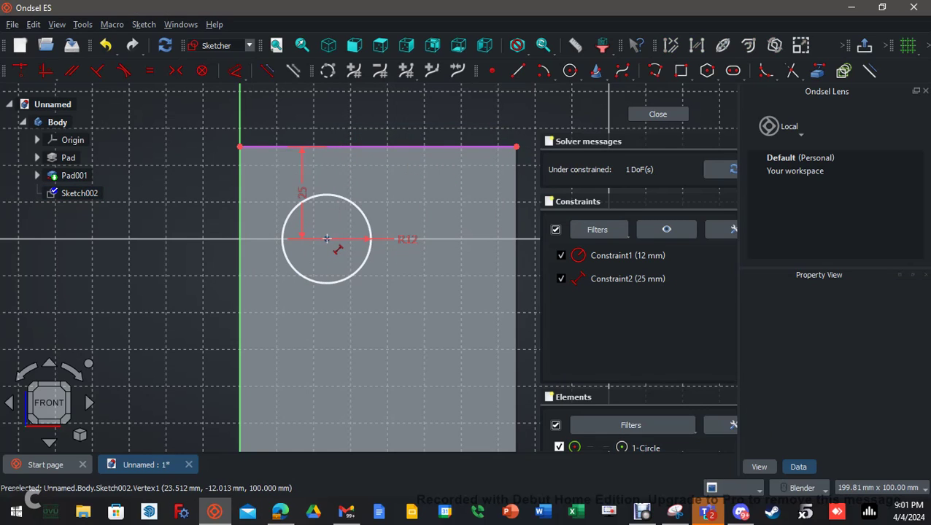
Constrain the circle's centre to a distance of 25 mm from the vertical axis
{"action": "left_click", "coordinate": [326, 238]}
{"action": "left_click", "coordinate": [241, 253]}
{"action": "type", "text": "l25"}
{"action": "key", "text": "Return"}
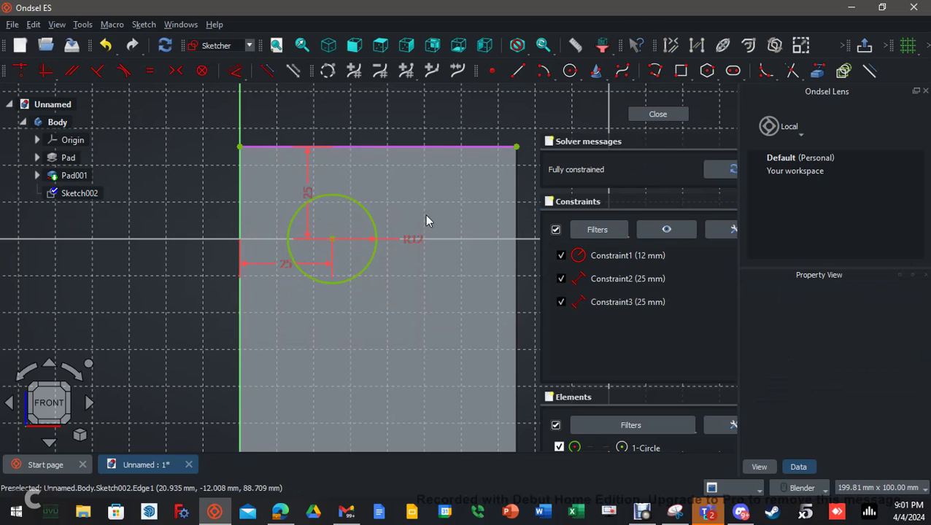
Close the circle sketch and pocket it with the Through all type to cut the hole
{"action": "left_click", "coordinate": [659, 115]}
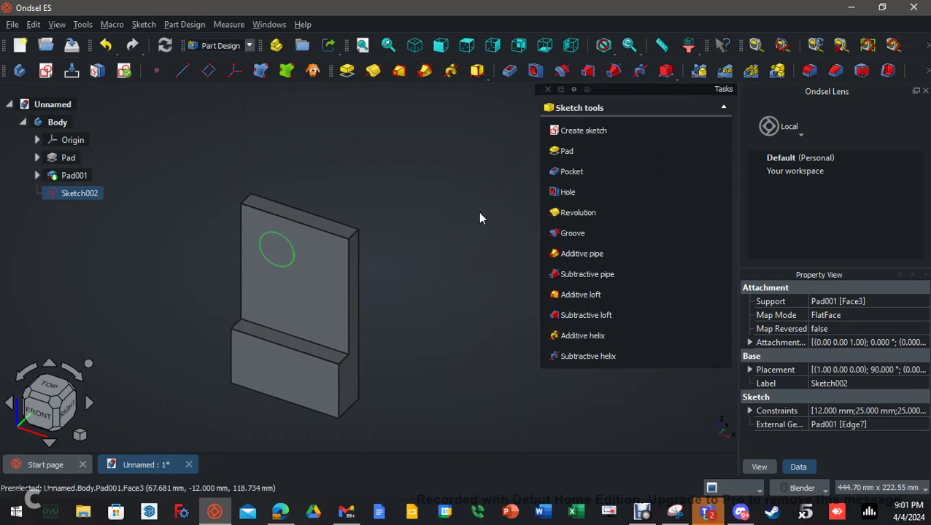
{"action": "left_click", "coordinate": [587, 173]}
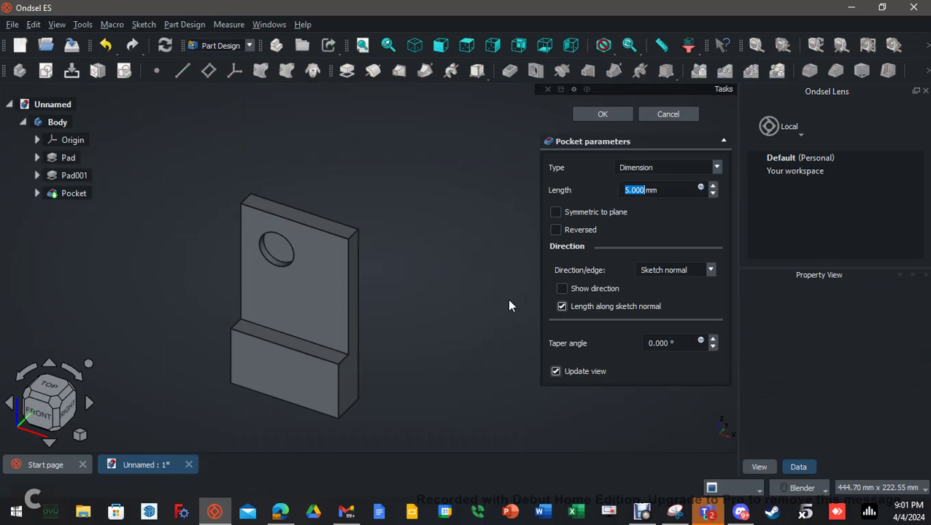
{"action": "left_click", "coordinate": [697, 170]}
{"action": "left_click", "coordinate": [664, 183]}
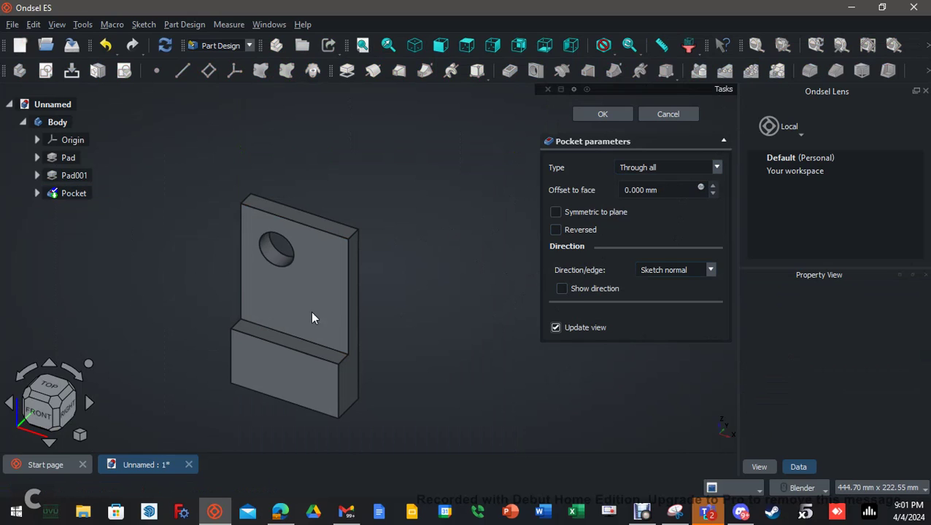
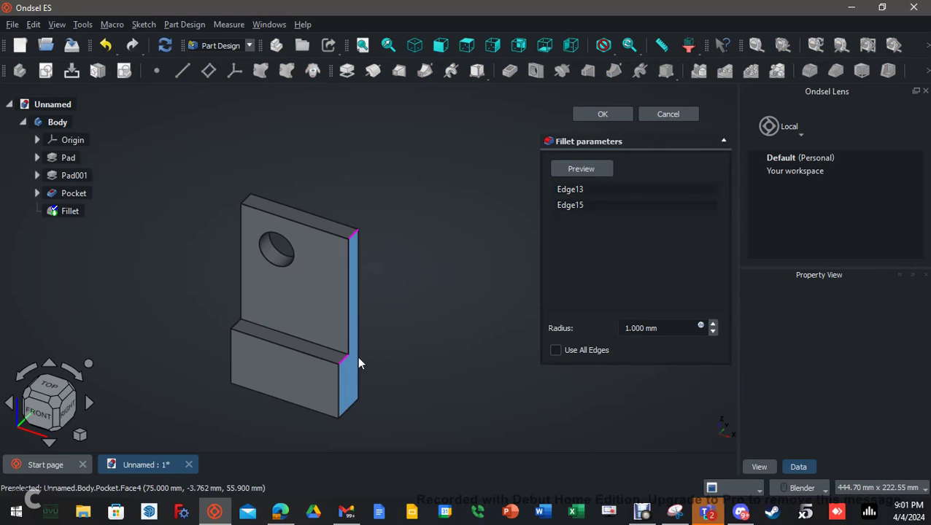
Fillet the upper-right corner edges of the plate and the lower block with a radius of 25 mm
{"action": "scroll", "coordinate": [350, 252], "scroll_direction": "up", "scroll_amount": 4}
{"action": "scroll", "coordinate": [363, 240], "scroll_direction": "up", "scroll_amount": 2}
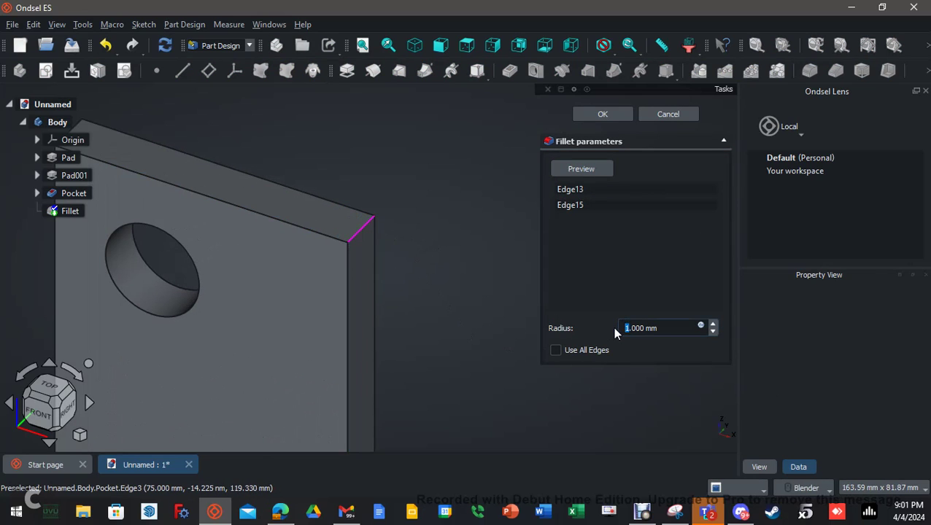
{"action": "type", "text": "25"}
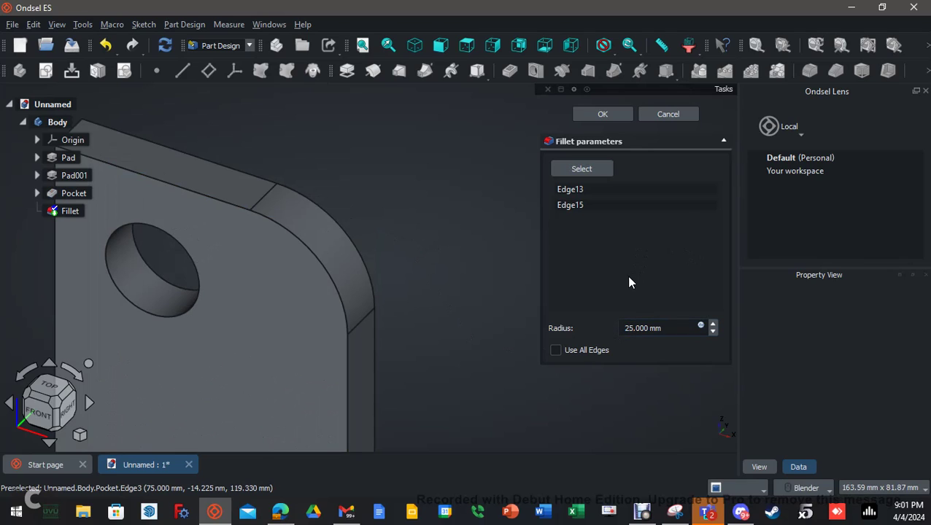
{"action": "scroll", "coordinate": [455, 327], "scroll_direction": "down", "scroll_amount": 4}
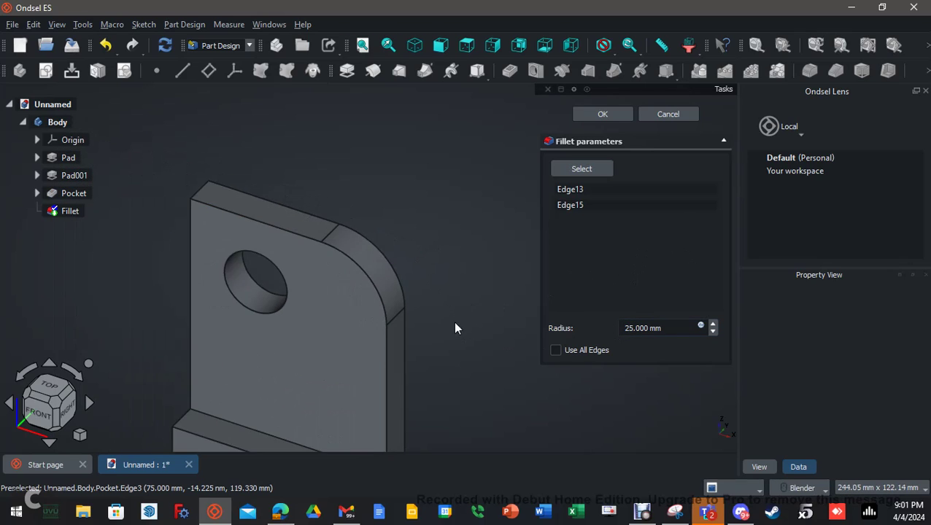
{"action": "scroll", "coordinate": [476, 382], "scroll_direction": "down", "scroll_amount": 1}
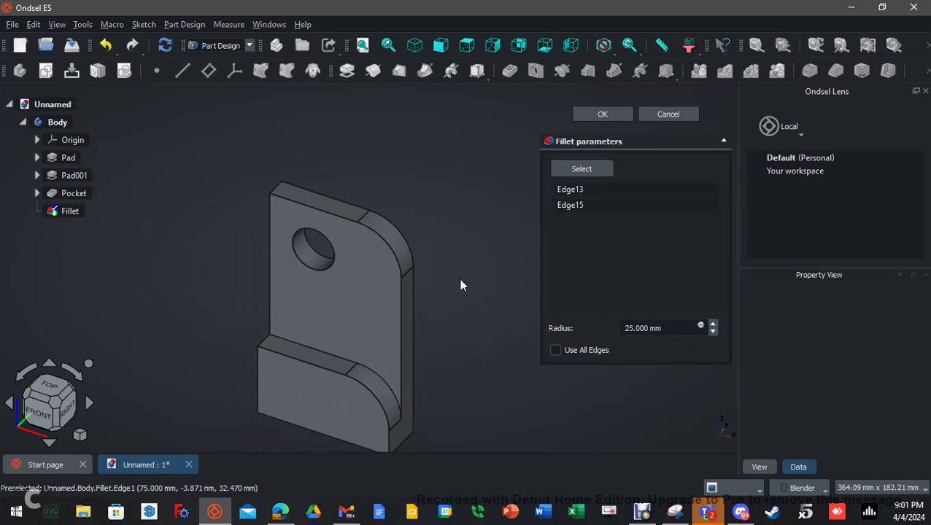
{"action": "left_click", "coordinate": [610, 115]}
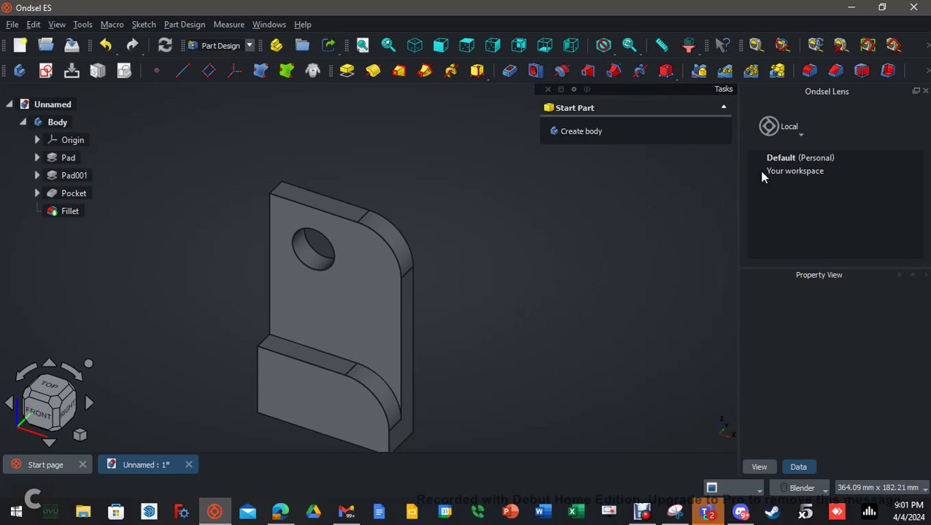
Set up a Distance and angle chamfer with a size of 3 mm and an angle of 45°
{"action": "left_click", "coordinate": [837, 71]}
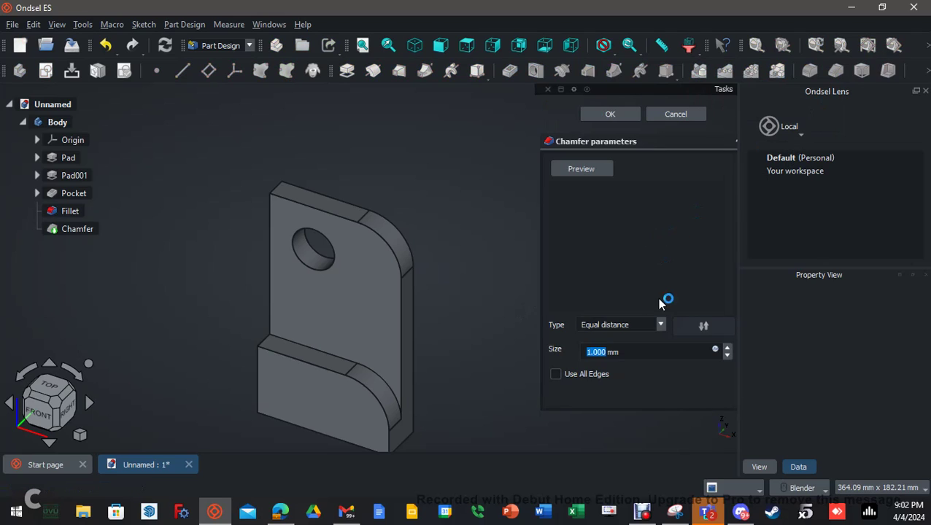
{"action": "left_click", "coordinate": [661, 325]}
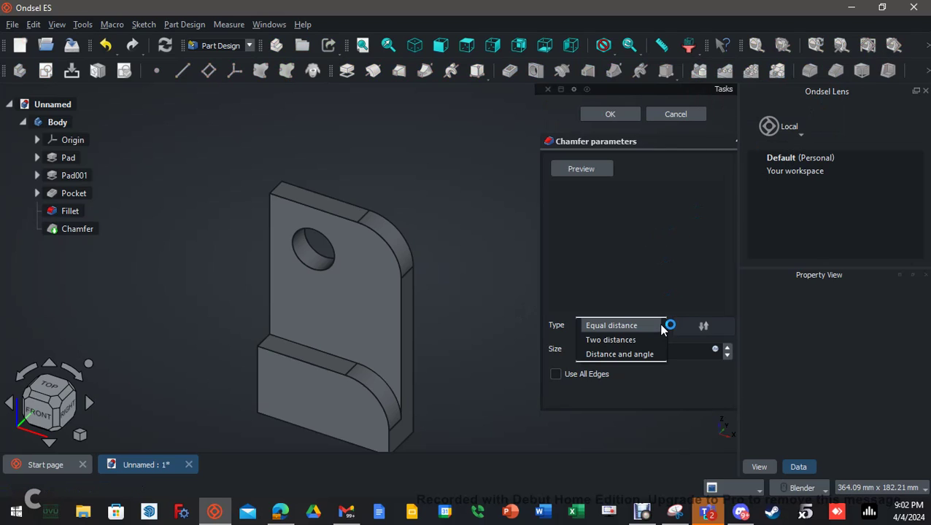
{"action": "left_click", "coordinate": [635, 355]}
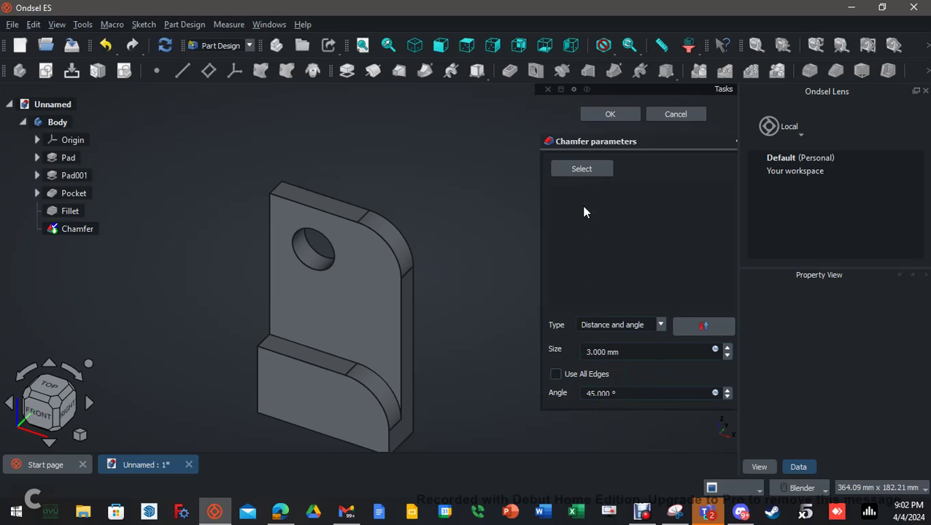
Add the front top, rounded corner and right edges of both the plate and the lower block to the chamfer and preview it
{"action": "left_click", "coordinate": [583, 170]}
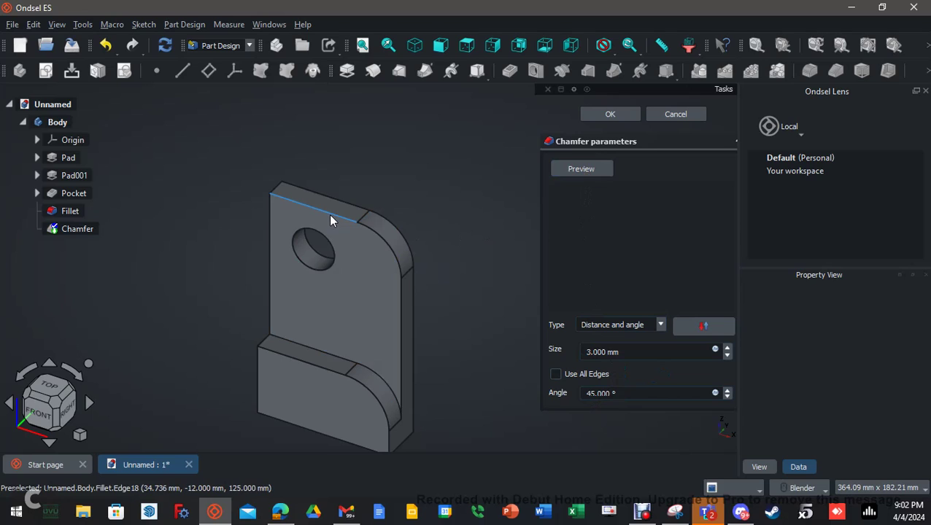
{"action": "left_click", "coordinate": [329, 212]}
{"action": "left_click", "coordinate": [390, 248]}
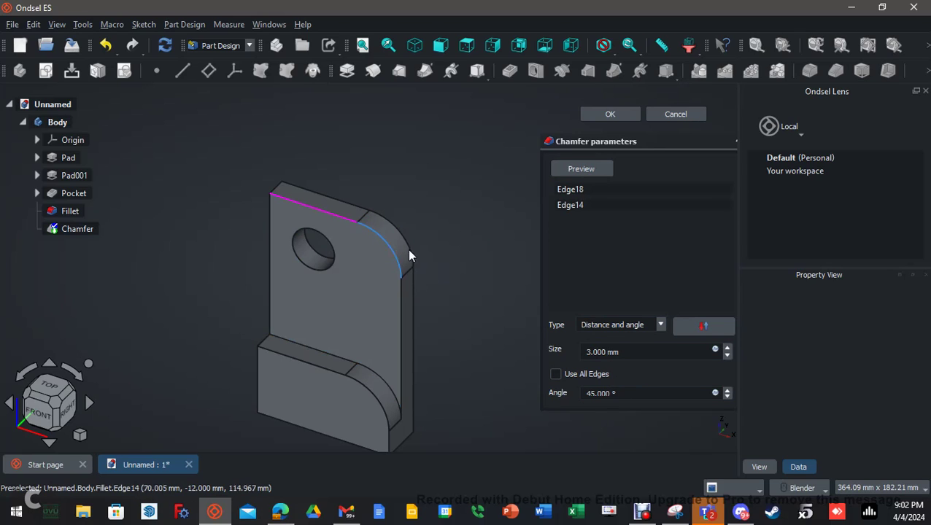
{"action": "left_click", "coordinate": [400, 304]}
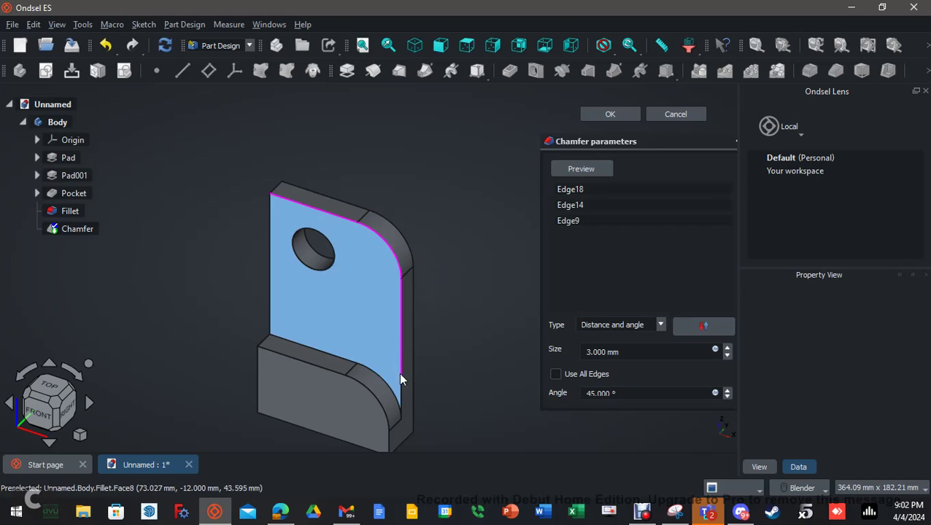
{"action": "left_click", "coordinate": [316, 364]}
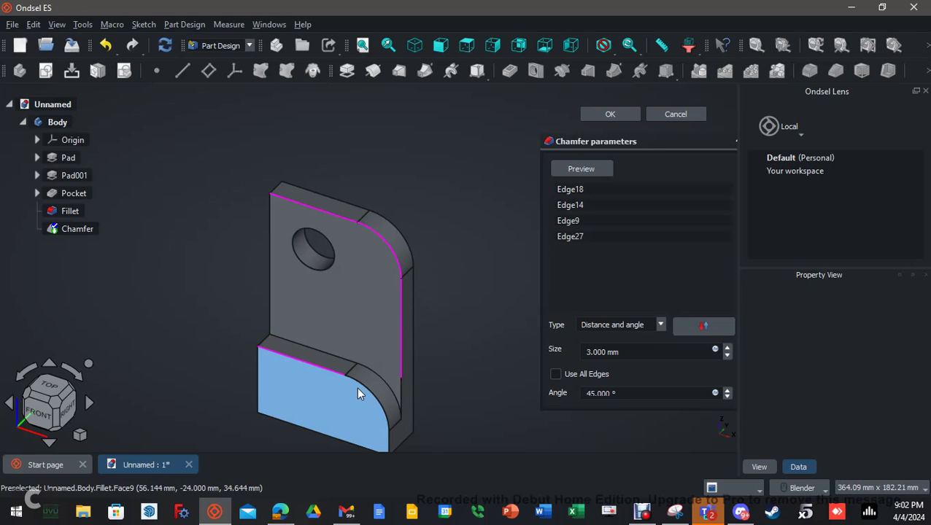
{"action": "left_click", "coordinate": [366, 394]}
{"action": "left_click", "coordinate": [388, 440]}
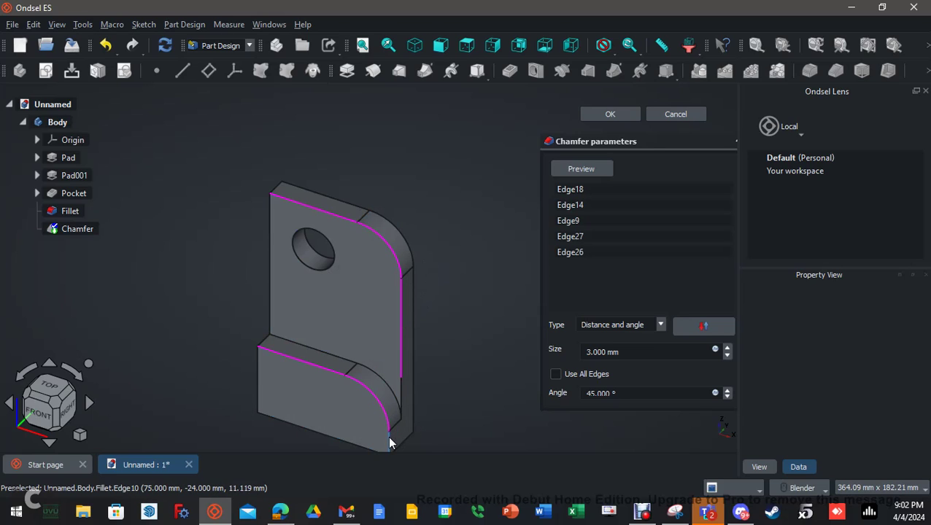
{"action": "left_click", "coordinate": [399, 400]}
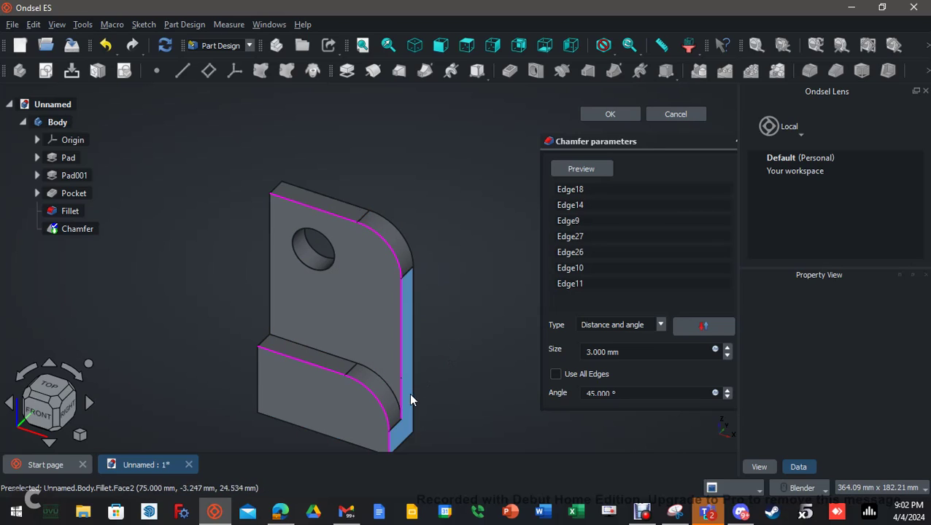
{"action": "left_click", "coordinate": [589, 171]}
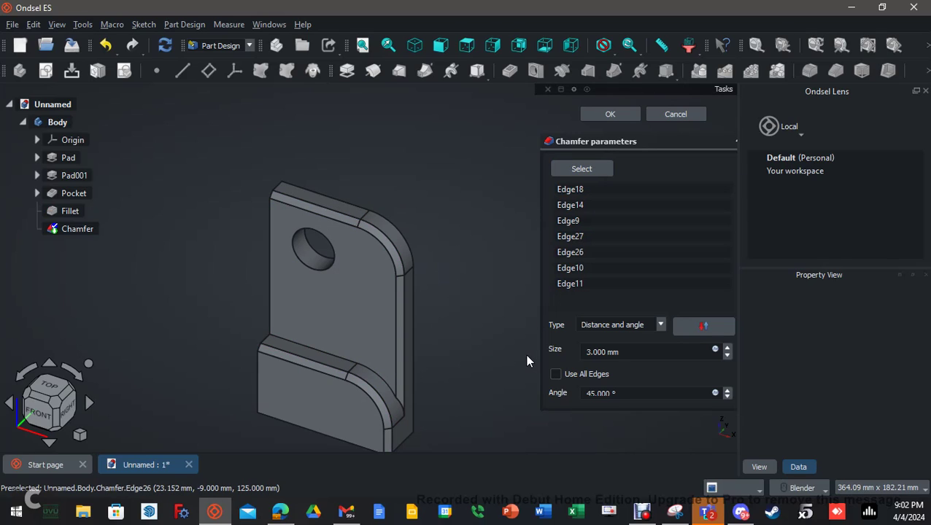
Set the chamfer size to 4 mm and complete the chamfer
{"action": "left_click", "coordinate": [727, 349]}
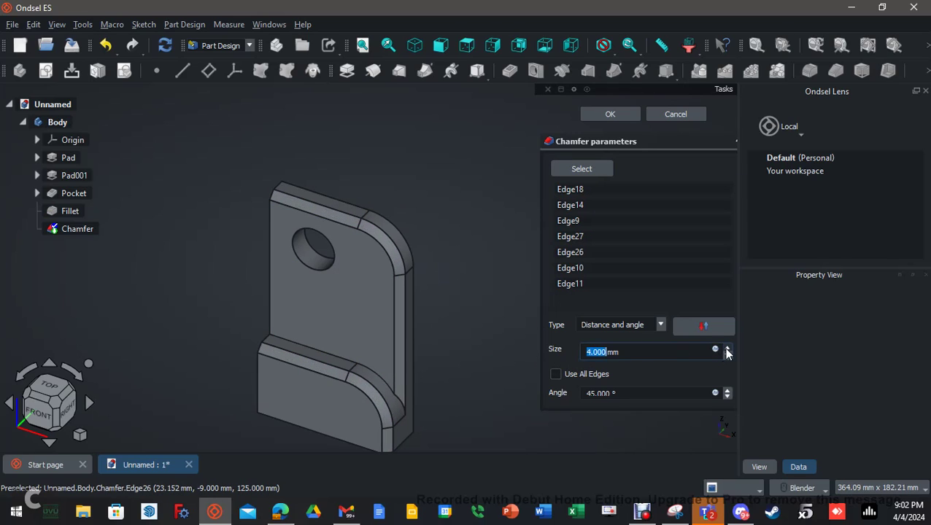
{"action": "left_click", "coordinate": [726, 349]}
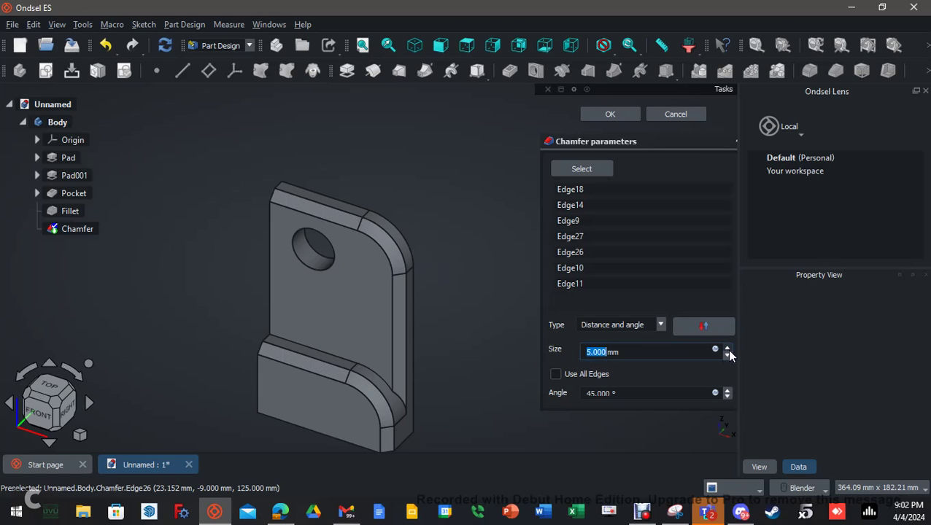
{"action": "left_click", "coordinate": [727, 356]}
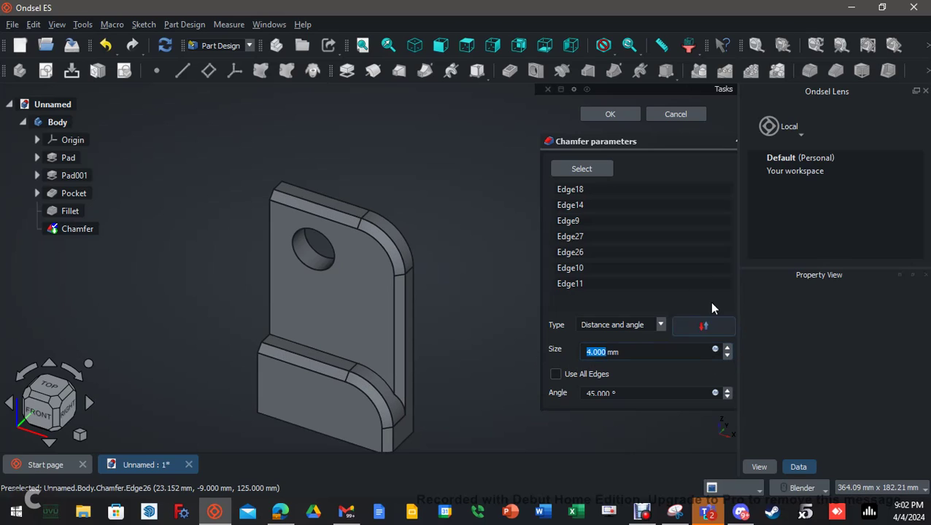
{"action": "left_click", "coordinate": [609, 117]}
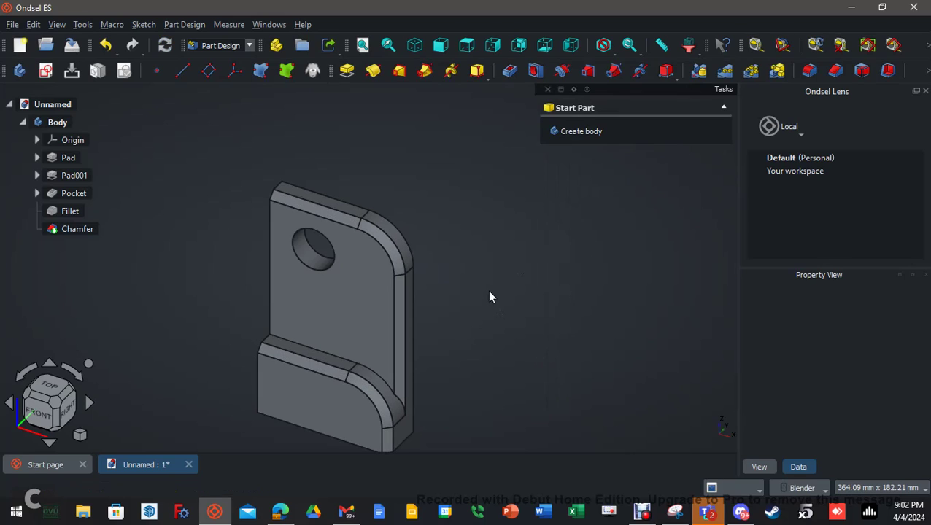
Examine the navigation preferences under the display settings, including the 3D navigation and orbit styles, without changing them
{"action": "middle_click_drag", "start_coordinate": [584, 297], "coordinate": [405, 346]}
{"action": "middle_click_drag", "start_coordinate": [291, 329], "coordinate": [460, 248]}
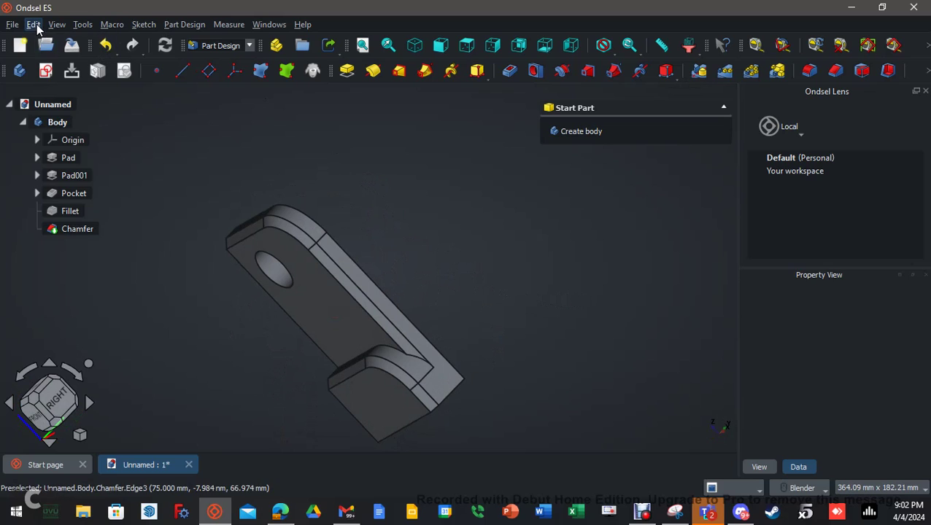
{"action": "left_click", "coordinate": [33, 24]}
{"action": "left_click", "coordinate": [71, 363]}
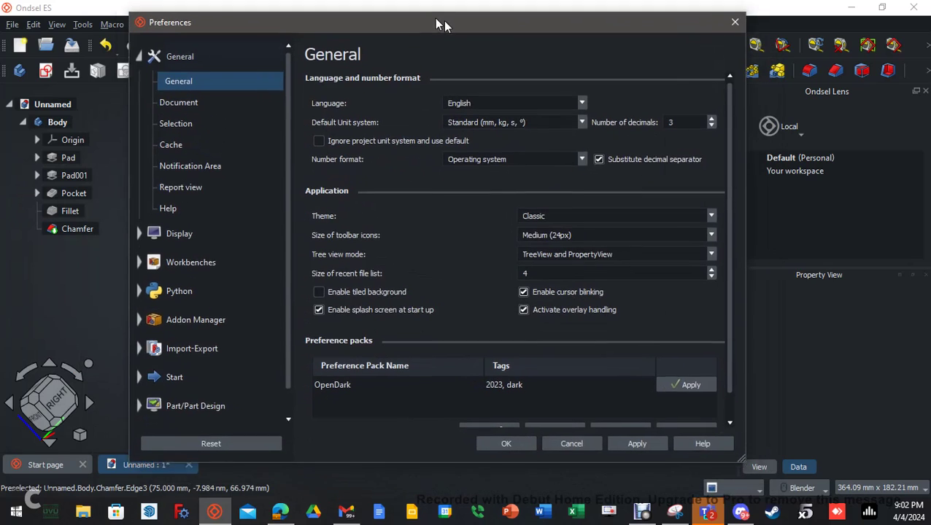
{"action": "left_click_drag", "start_coordinate": [438, 23], "coordinate": [419, 42]}
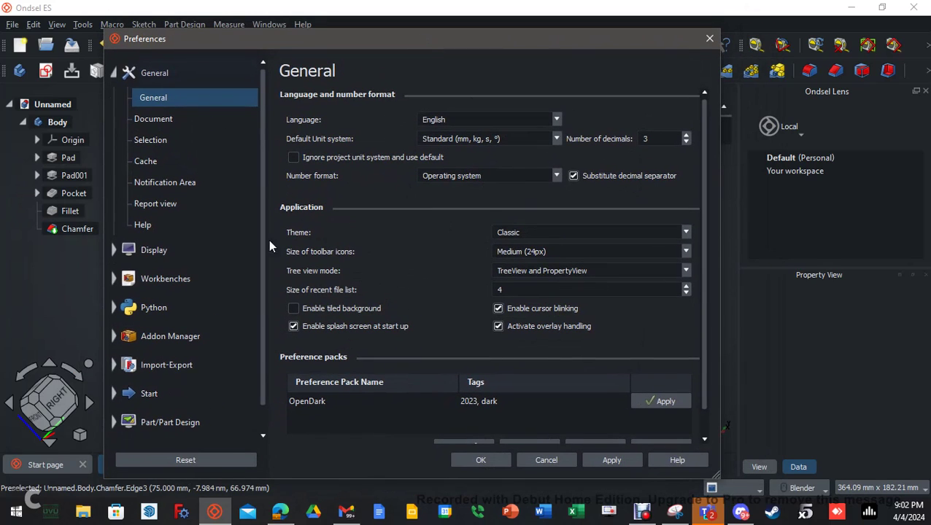
{"action": "left_click", "coordinate": [113, 250]}
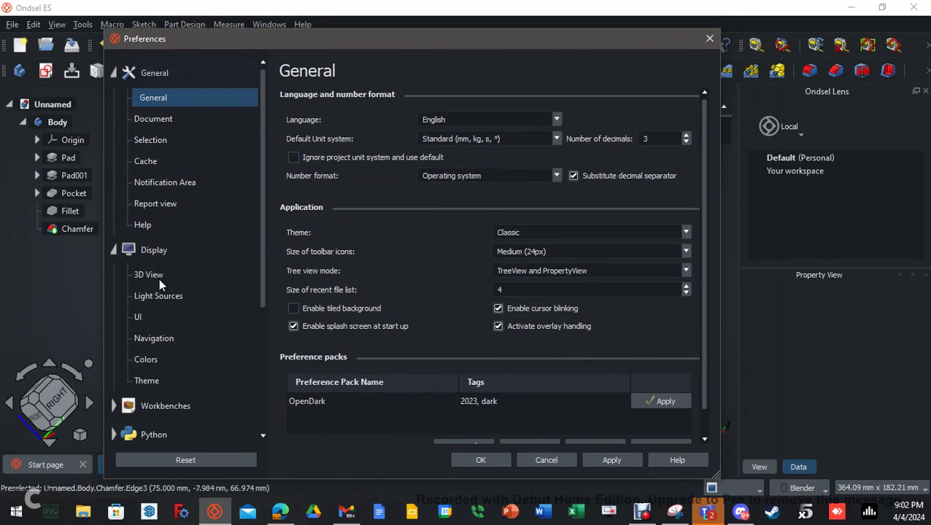
{"action": "left_click", "coordinate": [157, 339]}
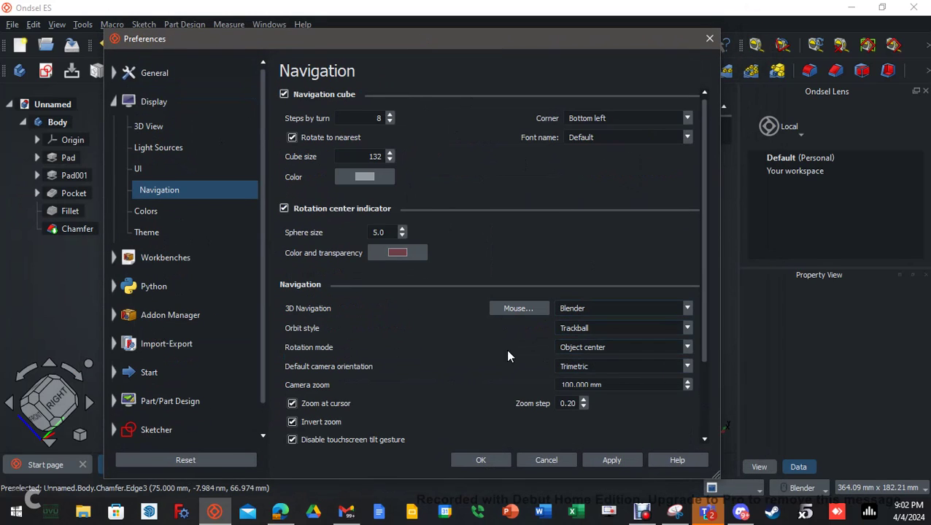
{"action": "left_click", "coordinate": [709, 38]}
Turn the bracket around to view the plate's flat rear face
{"action": "mouse_move", "coordinate": [416, 301]}
{"action": "middle_mouse_down"}
{"action": "mouse_move", "coordinate": [350, 310]}
{"action": "mouse_move", "coordinate": [446, 306]}
{"action": "mouse_move", "coordinate": [467, 327]}
{"action": "middle_mouse_up"}
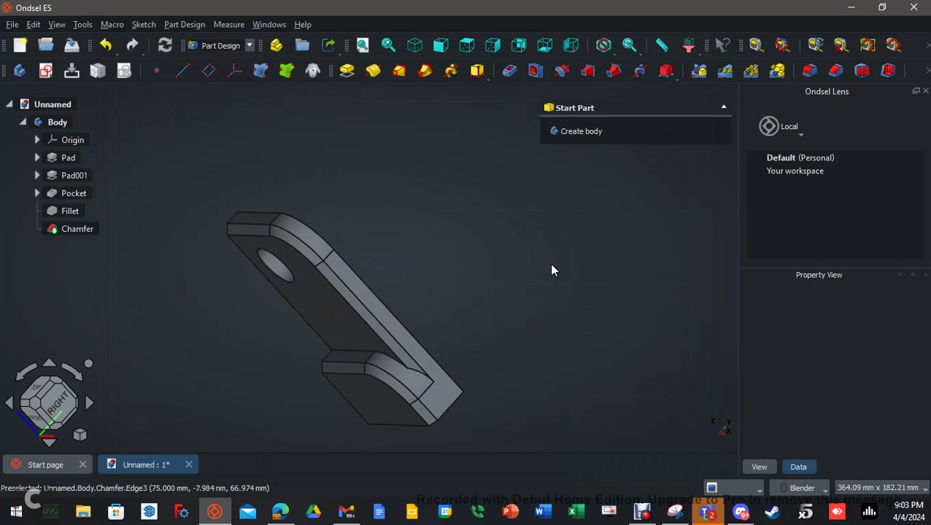
{"action": "mouse_move", "coordinate": [616, 276]}
{"action": "middle_mouse_down", "text": "shift"}
{"action": "mouse_move", "coordinate": [424, 284]}
{"action": "mouse_move", "coordinate": [519, 270]}
{"action": "mouse_move", "coordinate": [632, 272]}
{"action": "middle_mouse_up", "text": "shift"}
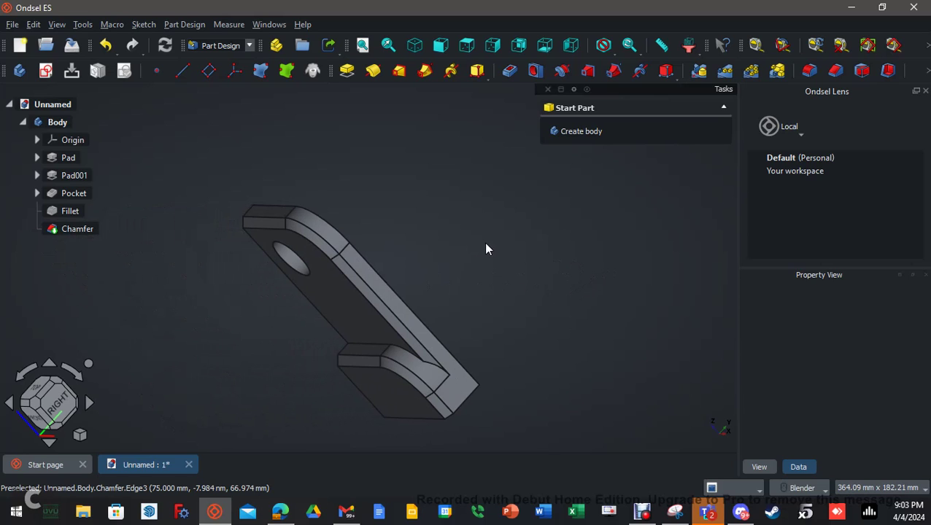
{"action": "right_click", "coordinate": [508, 250]}
{"action": "left_click", "coordinate": [421, 202]}
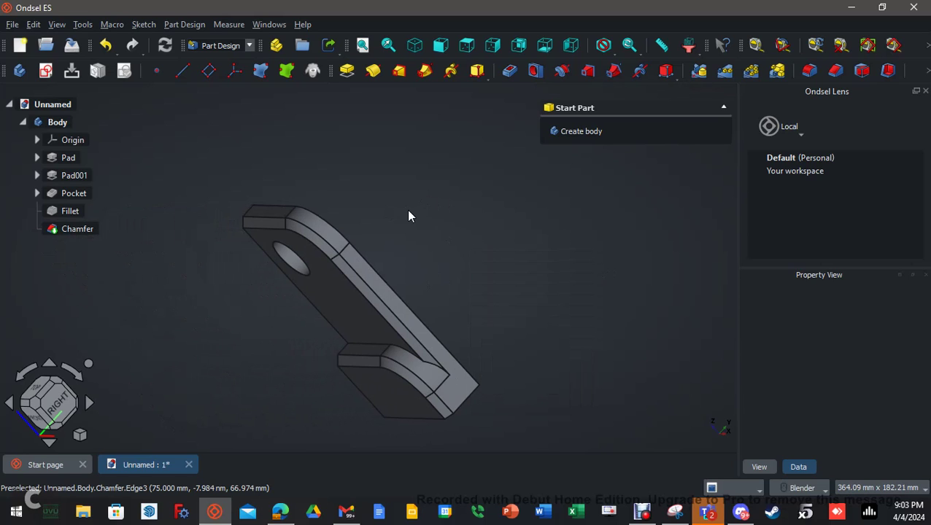
{"action": "middle_click_drag", "start_coordinate": [553, 292], "coordinate": [521, 343]}
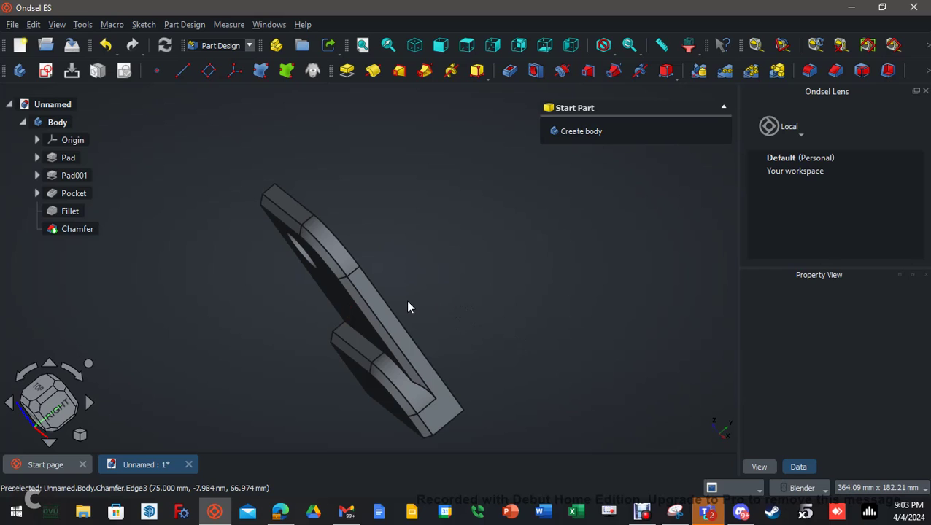
{"action": "middle_click_drag", "start_coordinate": [519, 331], "coordinate": [206, 272]}
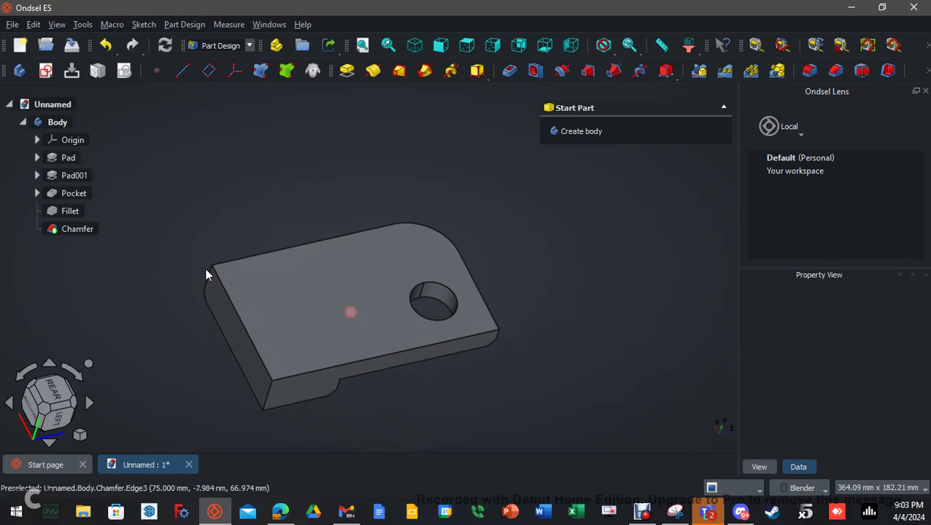
{"action": "left_click", "coordinate": [321, 299]}
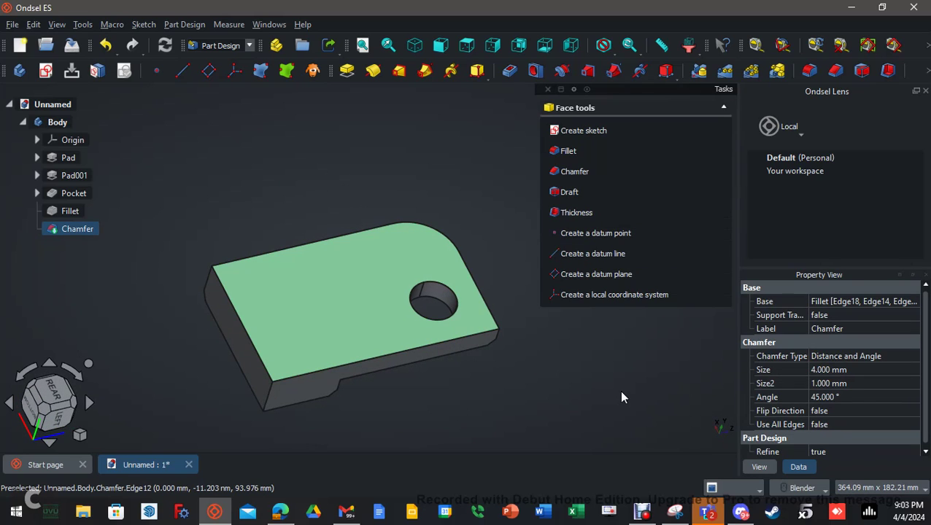
{"action": "left_click", "coordinate": [576, 214]}
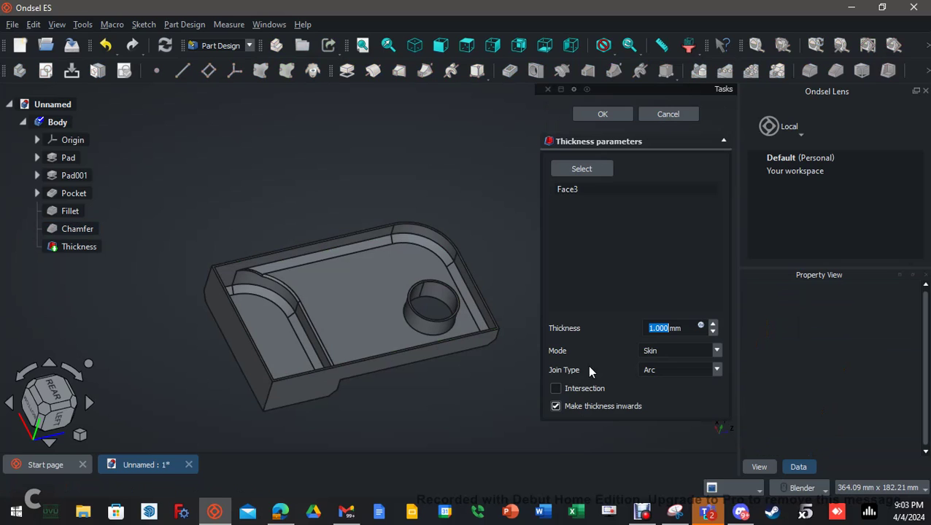
{"action": "left_click", "coordinate": [591, 169]}
{"action": "left_click", "coordinate": [250, 369]}
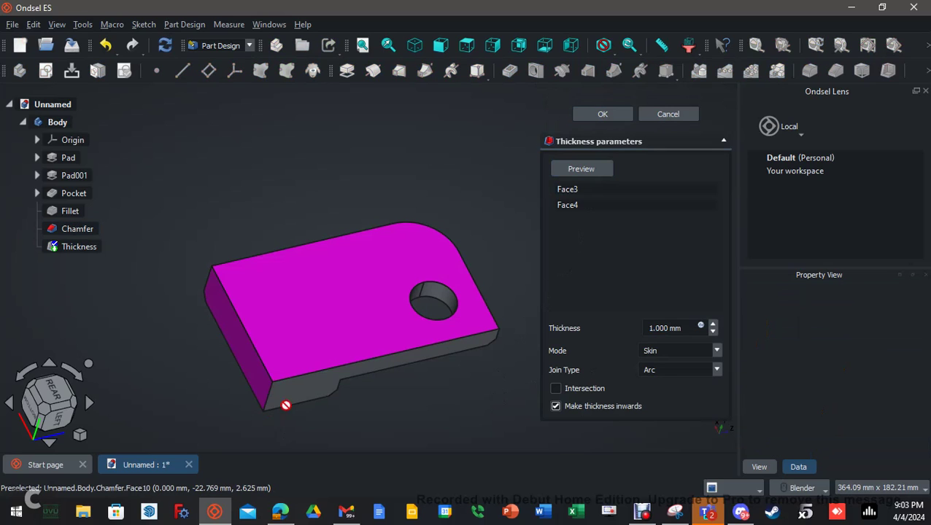
{"action": "left_click", "coordinate": [294, 400]}
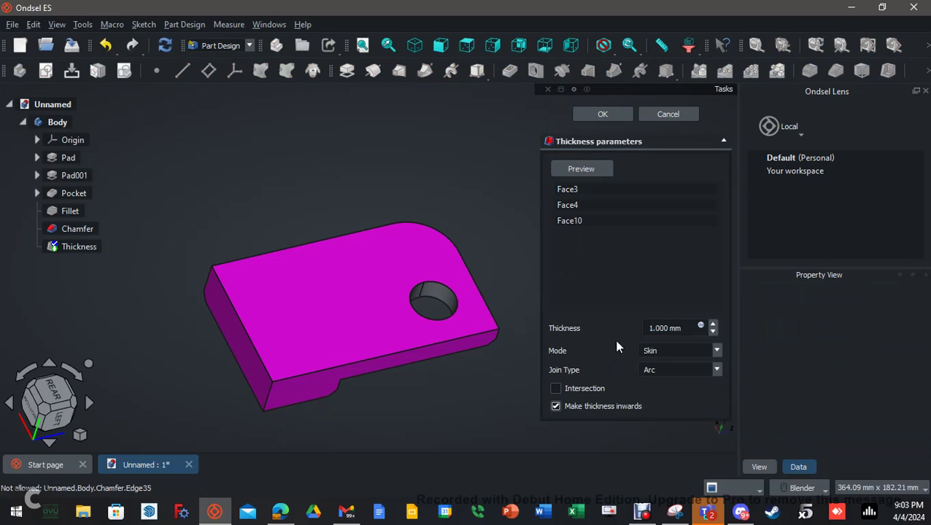
{"action": "key", "text": "BackSpace"}
{"action": "type", "text": "3"}
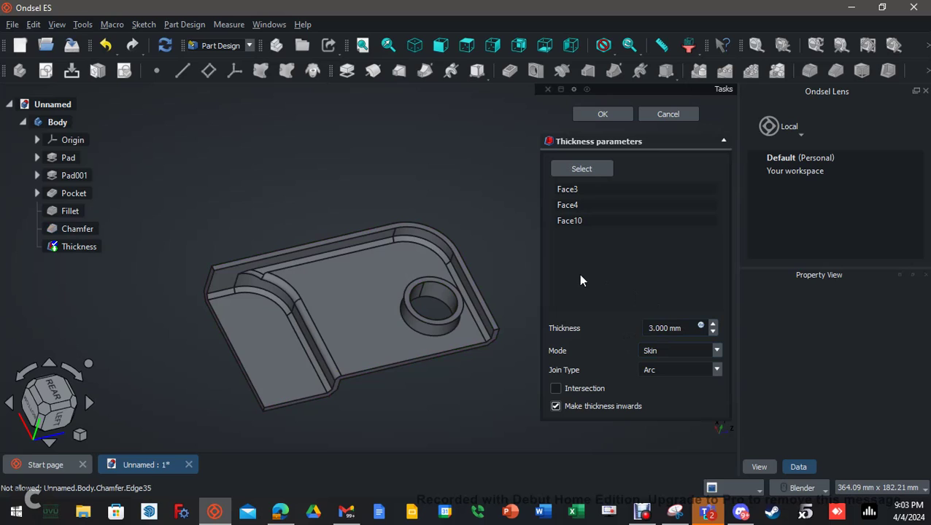
{"action": "left_click", "coordinate": [667, 114]}
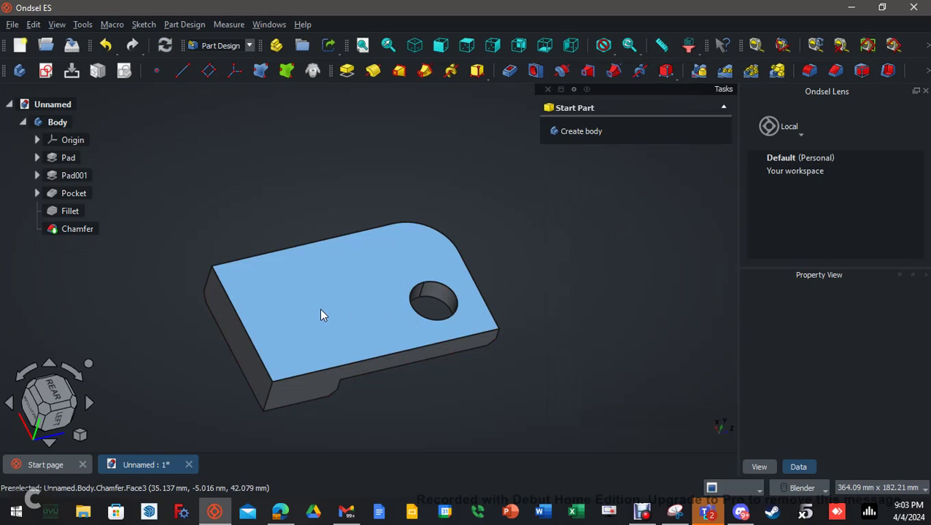
Hollow the bracket inwards with a 3 mm Thickness, opening its rear, bottom and left side faces
{"action": "left_click", "coordinate": [890, 72]}
{"action": "left_click", "coordinate": [251, 314]}
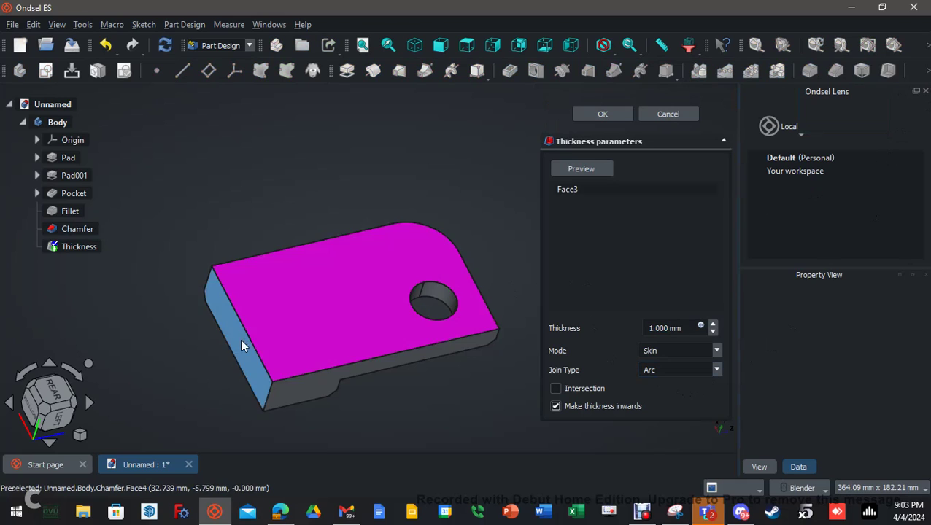
{"action": "left_click", "coordinate": [242, 347]}
{"action": "left_click", "coordinate": [279, 402]}
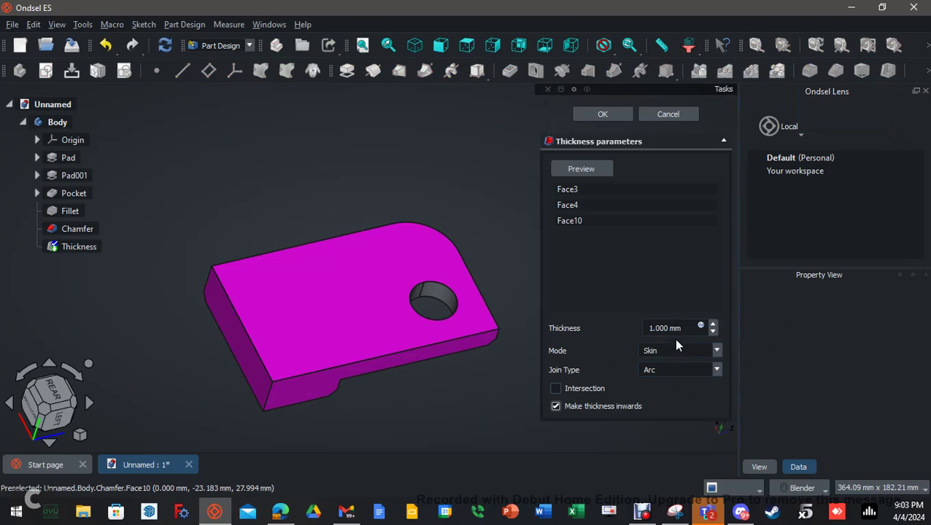
{"action": "type", "text": "3"}
{"action": "left_click", "coordinate": [606, 219]}
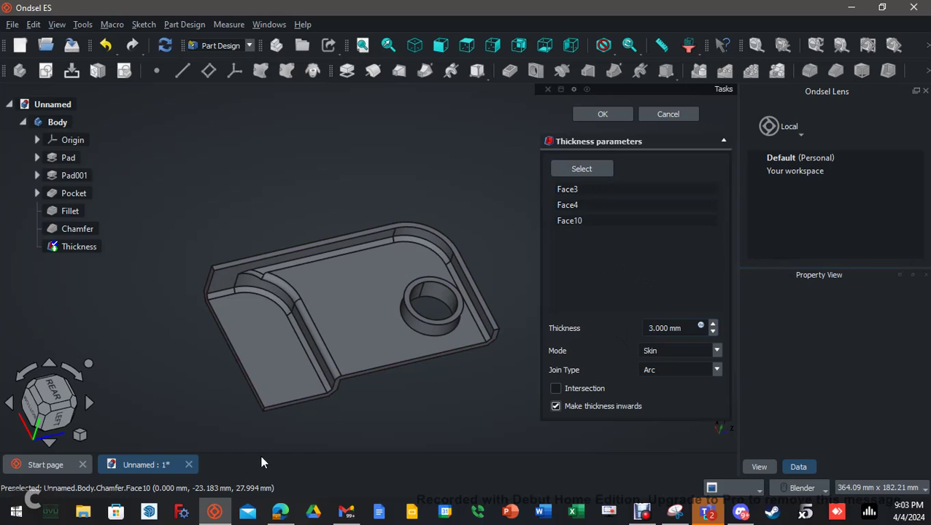
{"action": "left_click", "coordinate": [604, 115]}
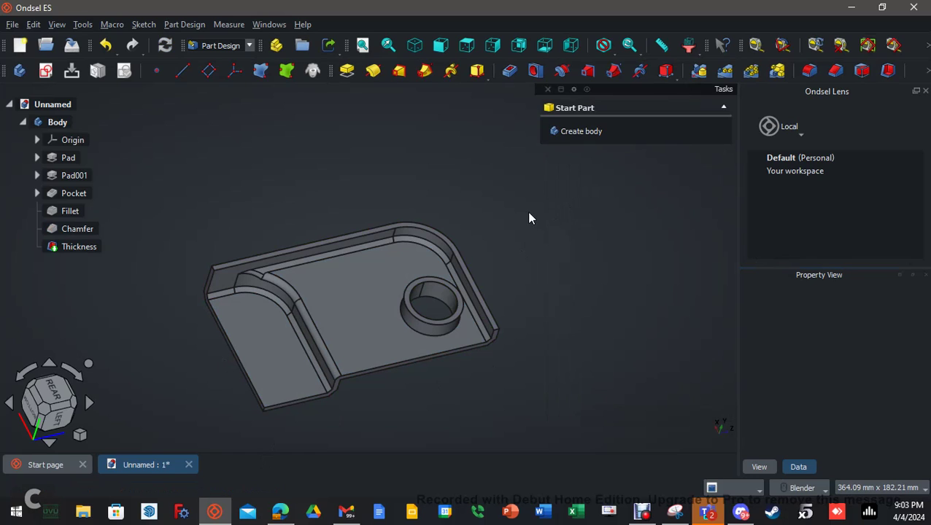
Turn the bracket back to its front and look over the options offered for the Thickness feature and the body
{"action": "middle_click_drag", "start_coordinate": [270, 199], "coordinate": [456, 326]}
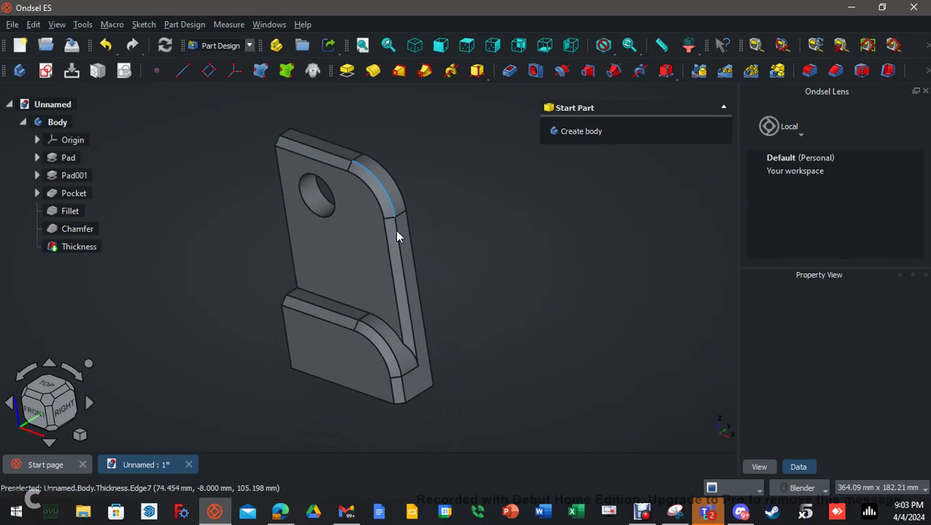
{"action": "left_click", "coordinate": [79, 246]}
{"action": "left_click", "coordinate": [60, 123]}
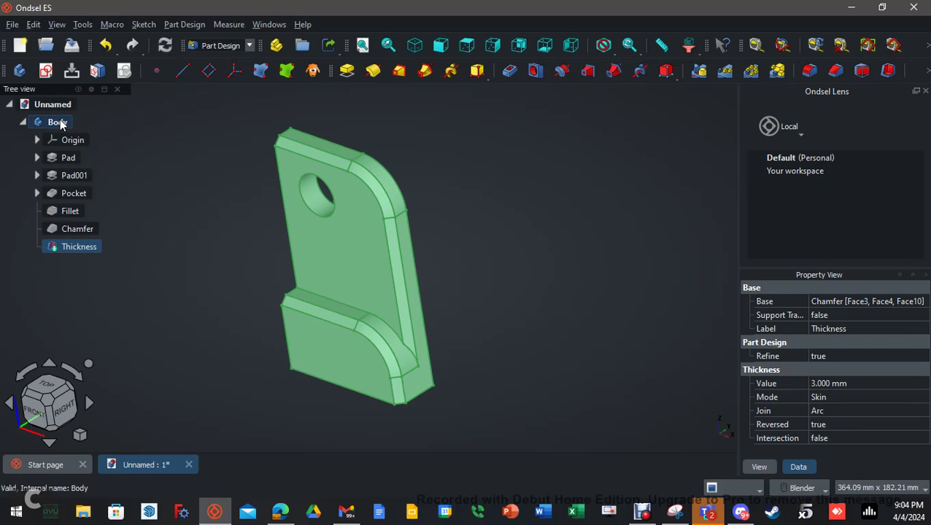
{"action": "left_click", "coordinate": [126, 248]}
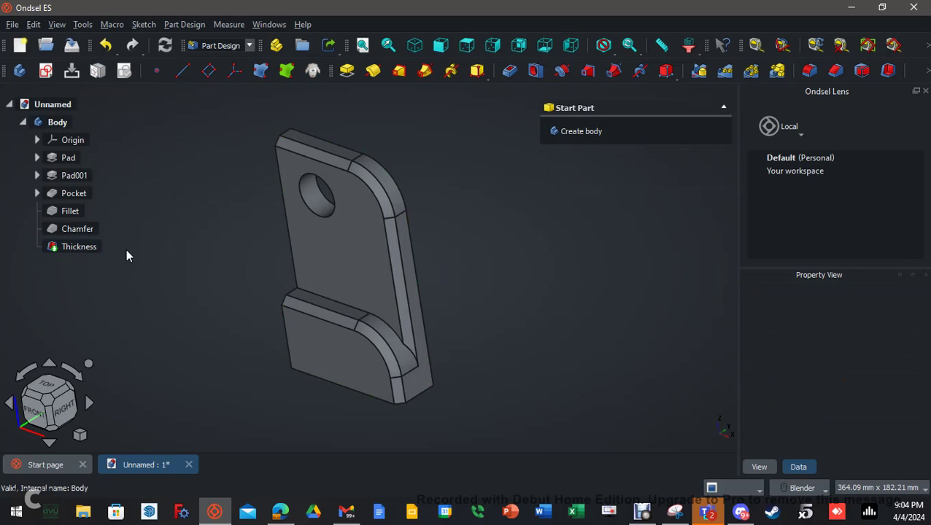
{"action": "right_click", "coordinate": [77, 246]}
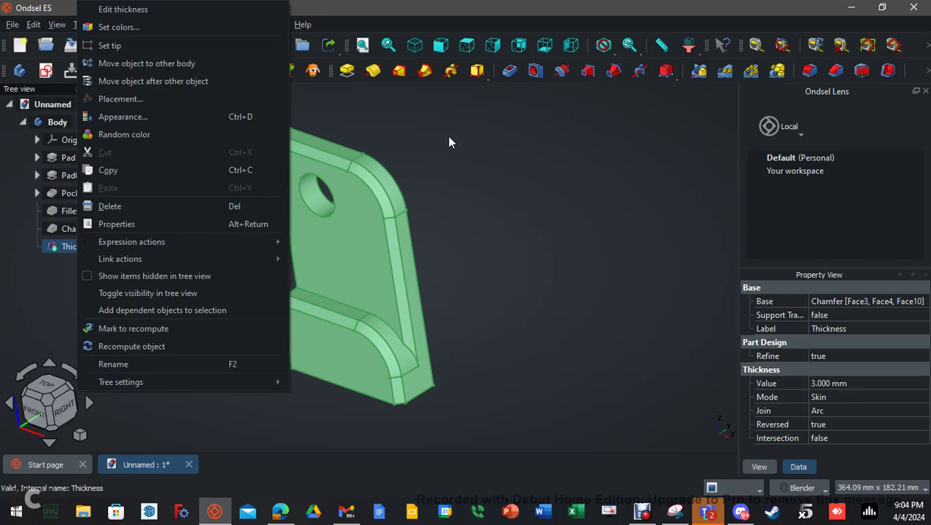
{"action": "left_click", "coordinate": [473, 145]}
{"action": "left_click", "coordinate": [473, 144]}
{"action": "right_click", "coordinate": [64, 126]}
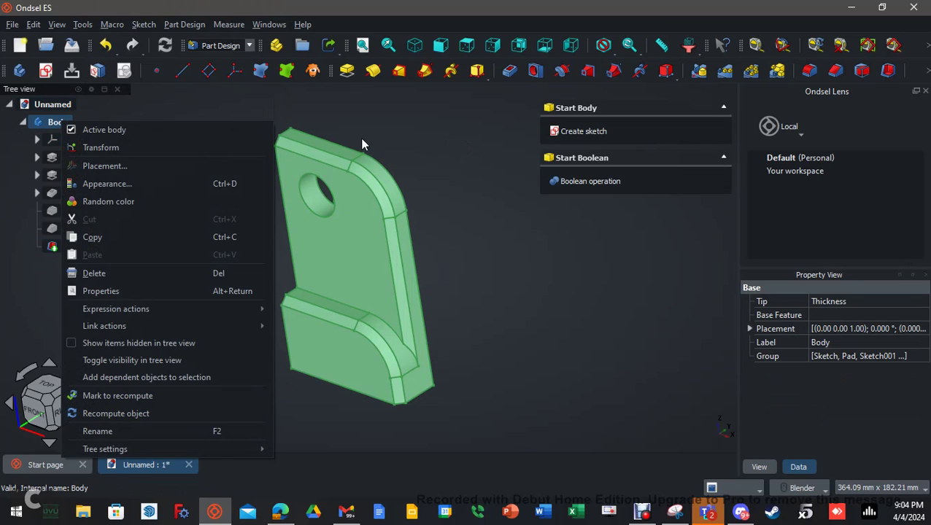
{"action": "left_click", "coordinate": [17, 312]}
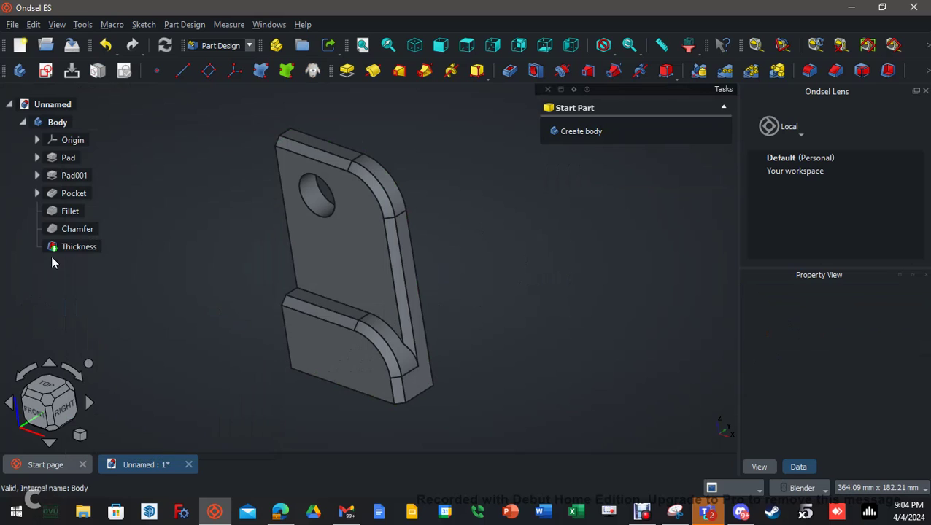
Colour the six chamfer faces along the plate's and lower step's front edges #0581ed, using per-face colours on the Thickness feature
{"action": "right_click", "coordinate": [85, 249]}
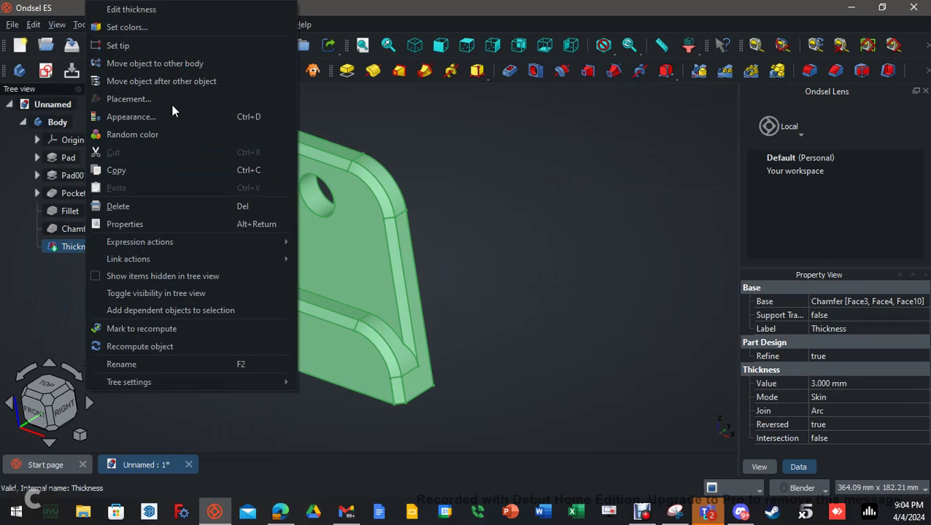
{"action": "left_click", "coordinate": [127, 27]}
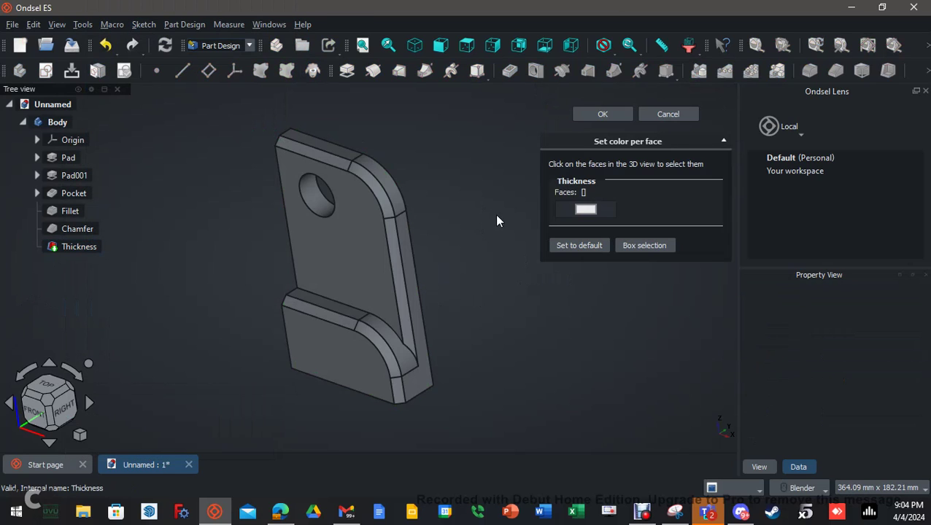
{"action": "left_click", "coordinate": [328, 157]}
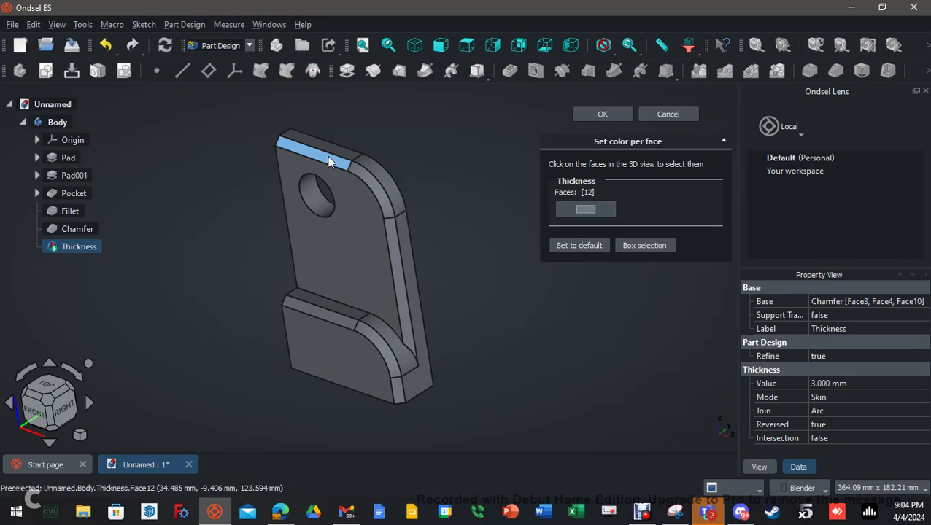
{"action": "left_click", "coordinate": [376, 195]}
{"action": "left_click", "coordinate": [392, 230]}
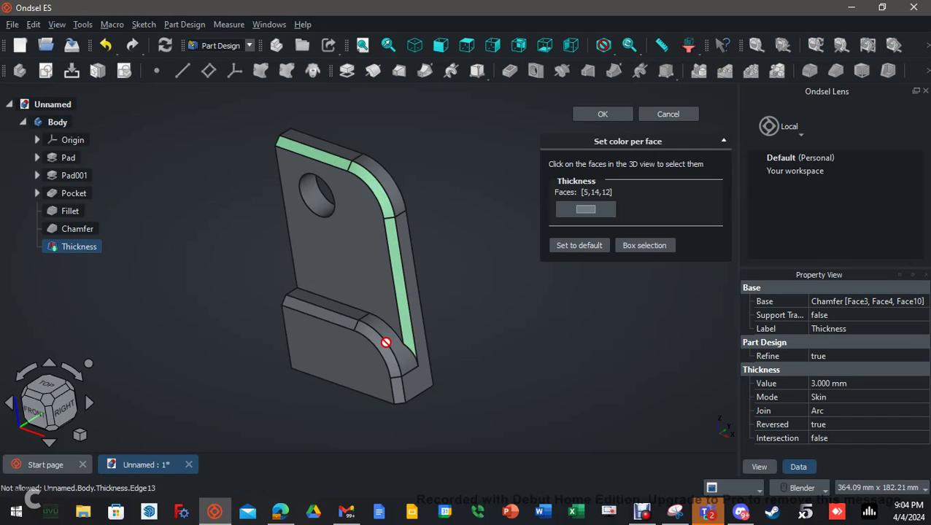
{"action": "left_click", "coordinate": [383, 344]}
{"action": "left_click", "coordinate": [396, 387]}
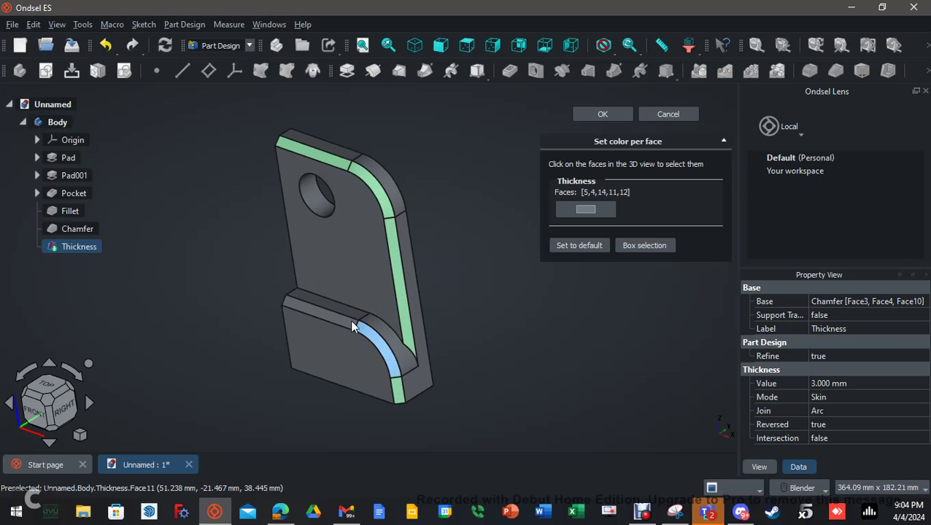
{"action": "left_click", "coordinate": [344, 323]}
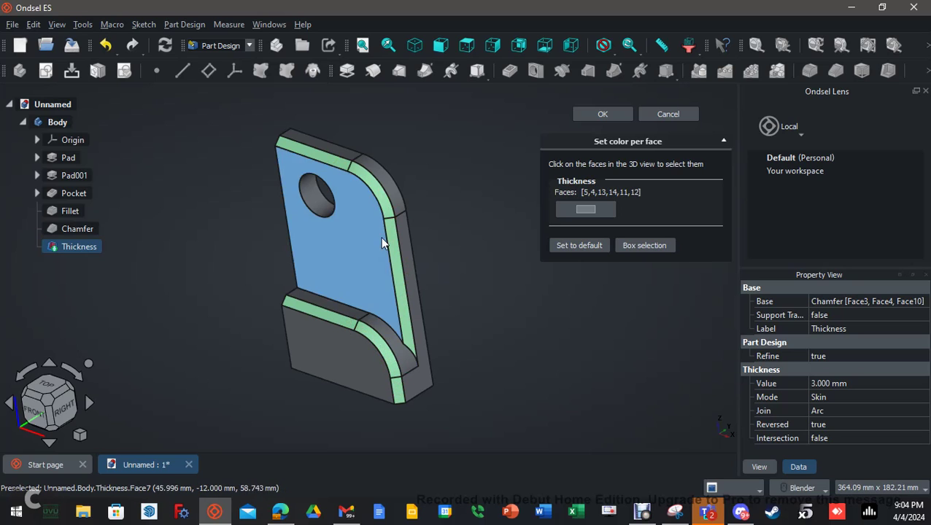
{"action": "left_click", "coordinate": [586, 217]}
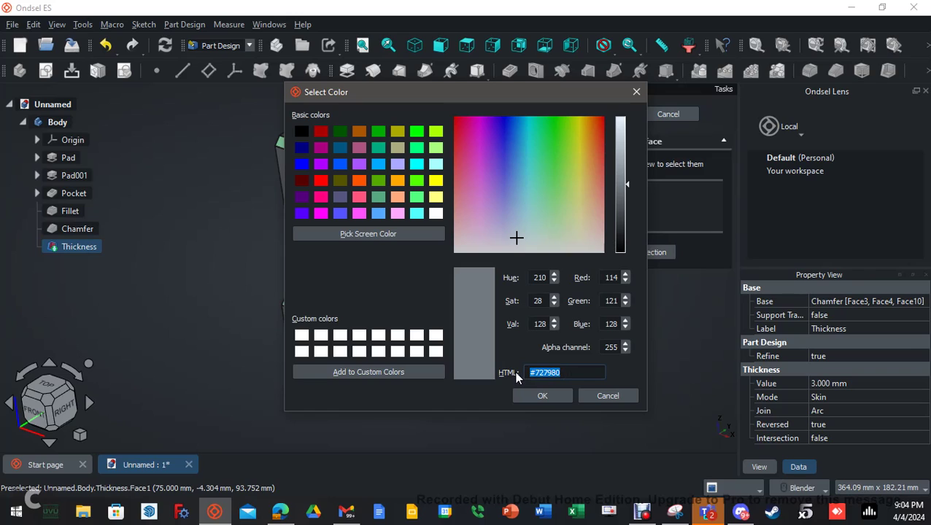
{"action": "type", "text": "#0581ed"}
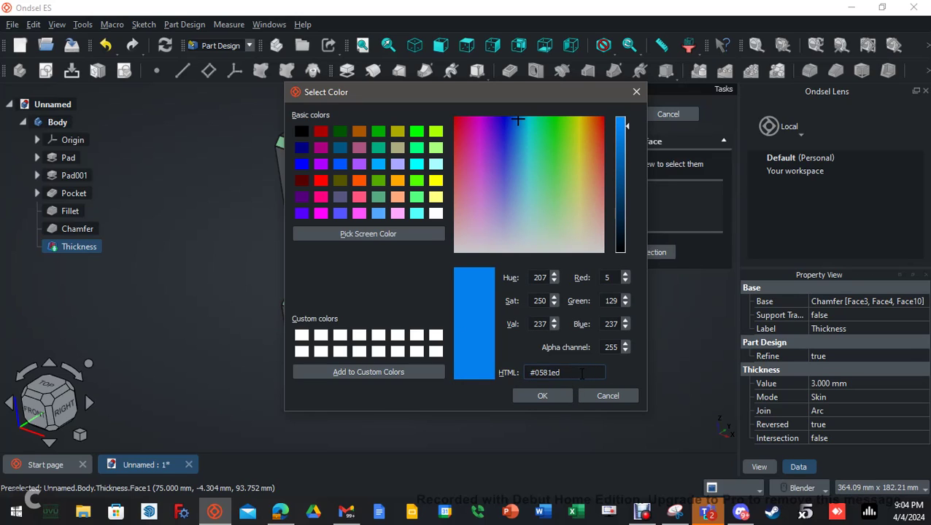
{"action": "left_click", "coordinate": [542, 396]}
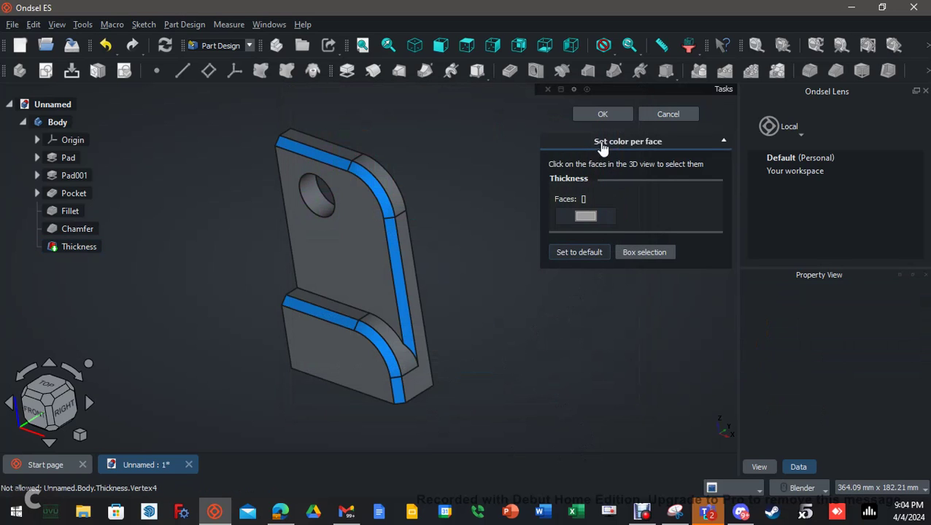
{"action": "left_click", "coordinate": [600, 114]}
Inspect the coloured bracket, try a random colour on the whole body, and undo it
{"action": "middle_click_drag", "start_coordinate": [515, 380], "coordinate": [480, 394]}
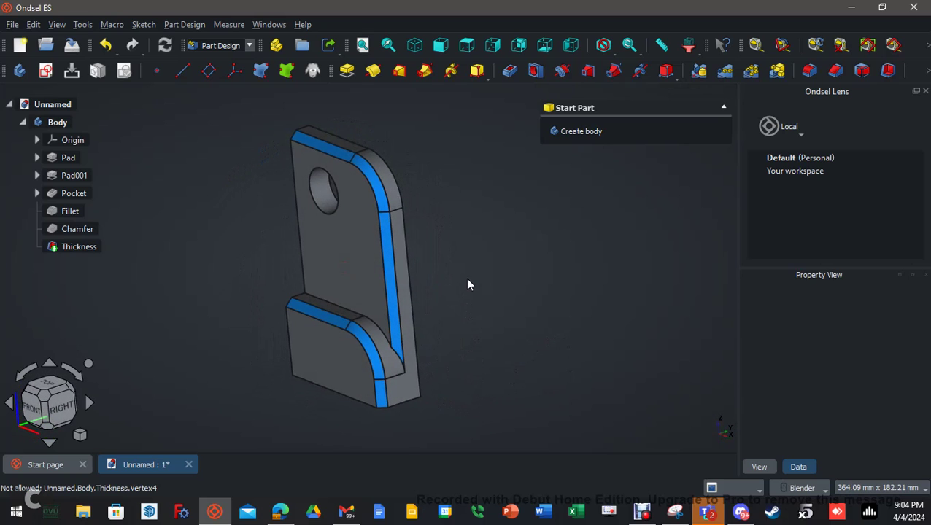
{"action": "middle_click_drag", "start_coordinate": [467, 282], "coordinate": [417, 328]}
{"action": "middle_click_drag", "start_coordinate": [330, 307], "coordinate": [509, 326]}
{"action": "middle_click_drag", "start_coordinate": [259, 375], "coordinate": [310, 397]}
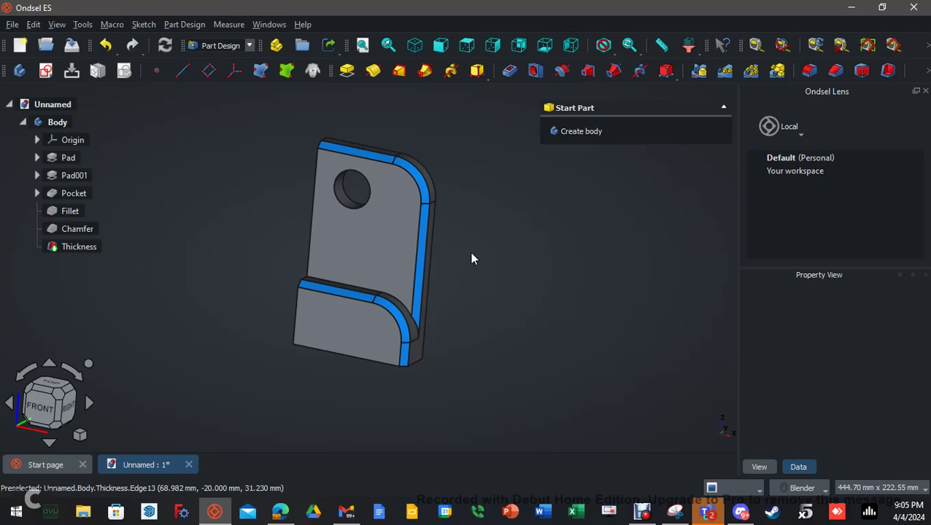
{"action": "left_click", "coordinate": [54, 124]}
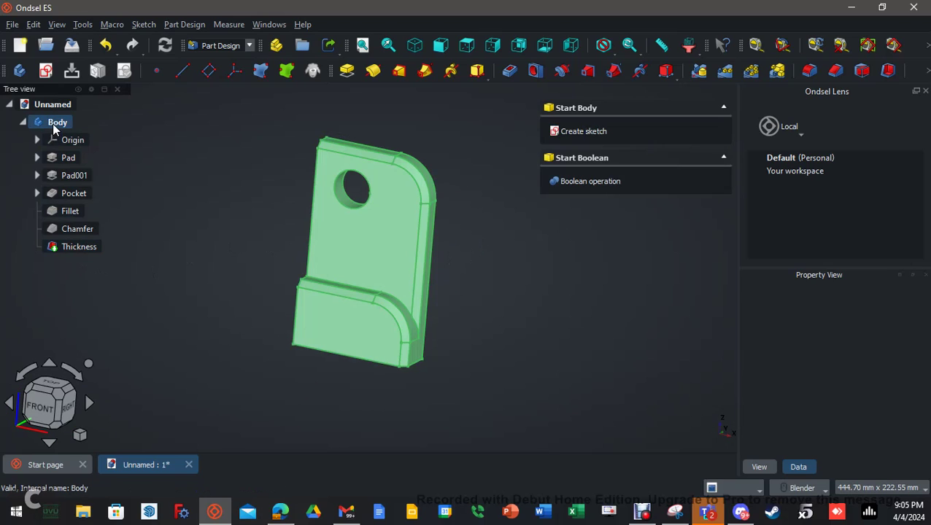
{"action": "right_click", "coordinate": [52, 124]}
{"action": "left_click", "coordinate": [104, 204]}
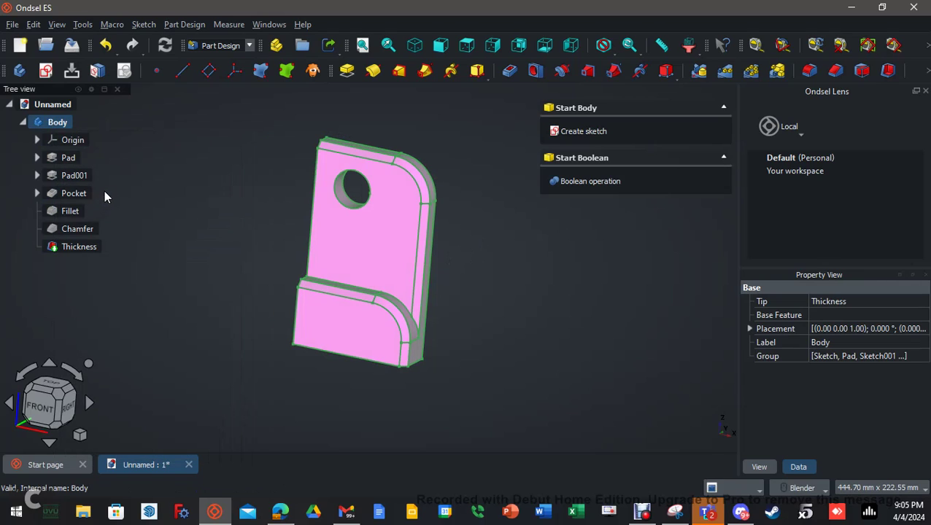
{"action": "left_click", "coordinate": [204, 264]}
{"action": "key", "text": "ctrl+z"}
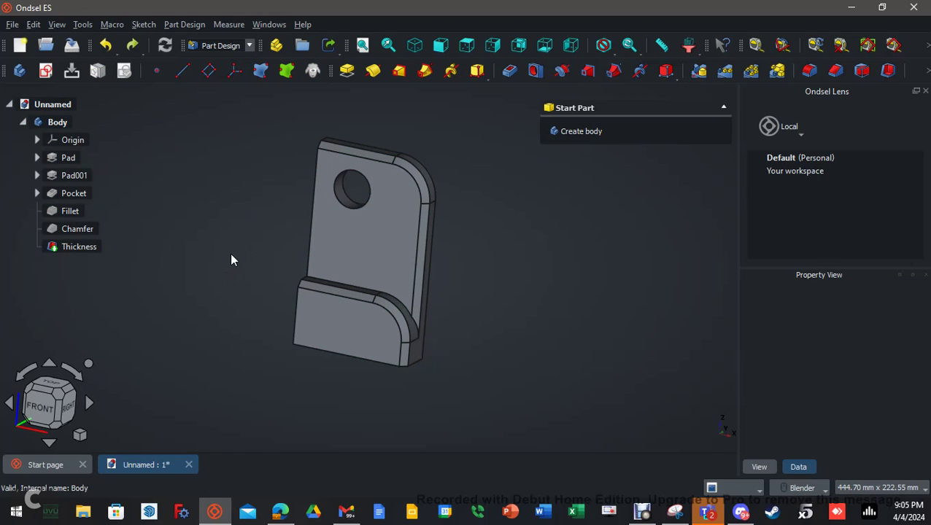
Set the whole body's display material to Pewter in its appearance settings
{"action": "right_click", "coordinate": [62, 123]}
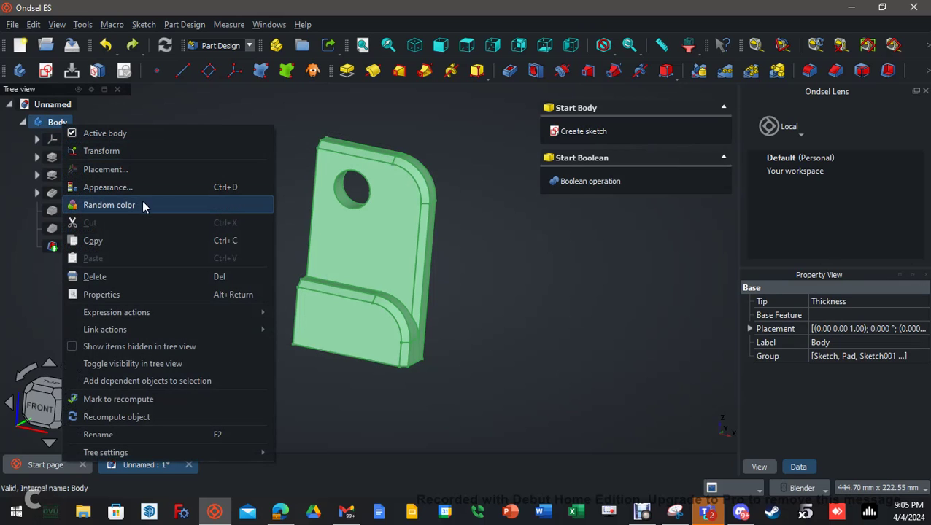
{"action": "left_click", "coordinate": [520, 281]}
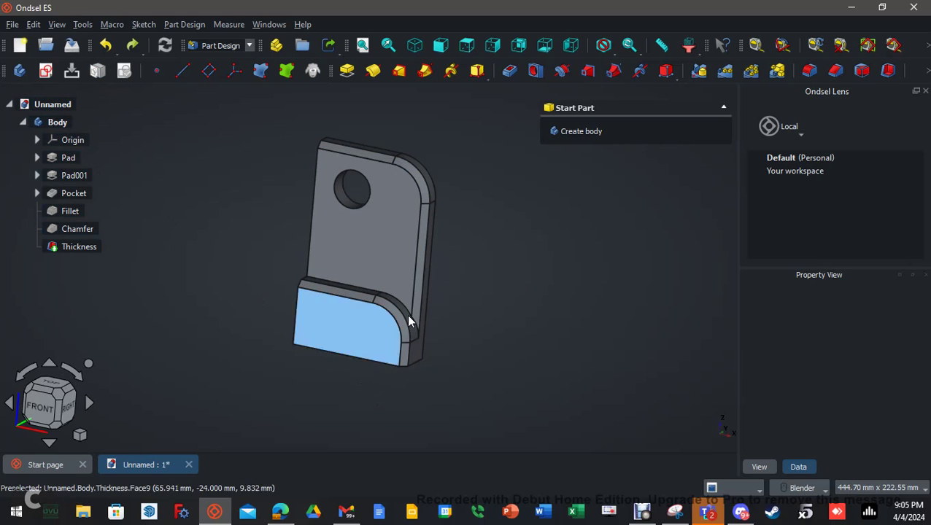
{"action": "right_click", "coordinate": [60, 129]}
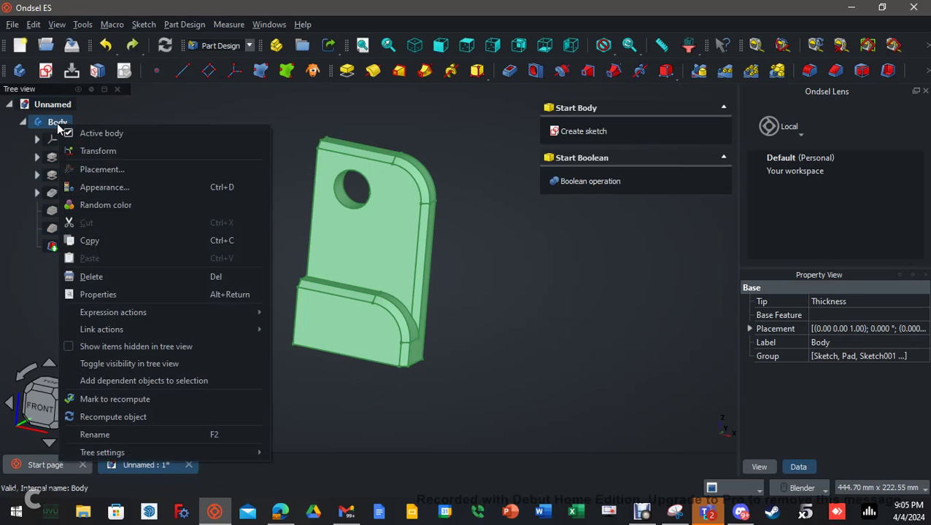
{"action": "left_click", "coordinate": [109, 190]}
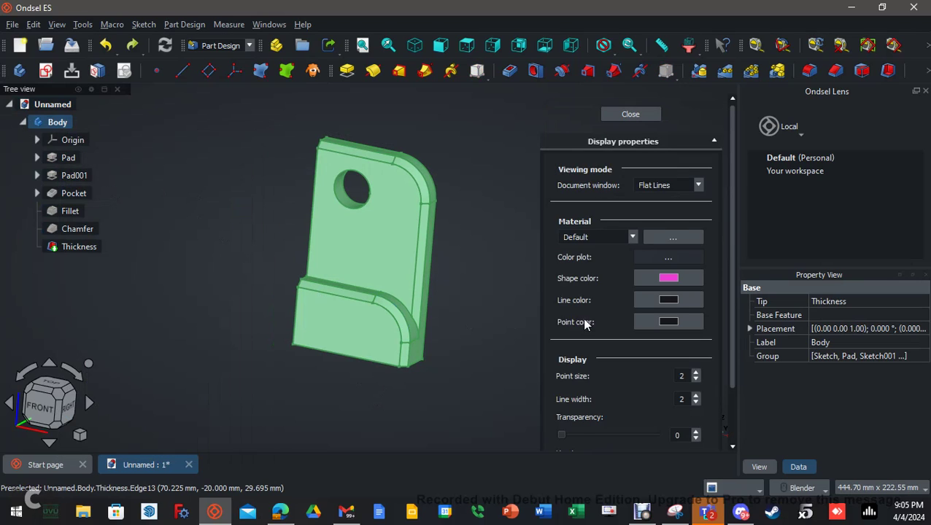
{"action": "left_click", "coordinate": [632, 251]}
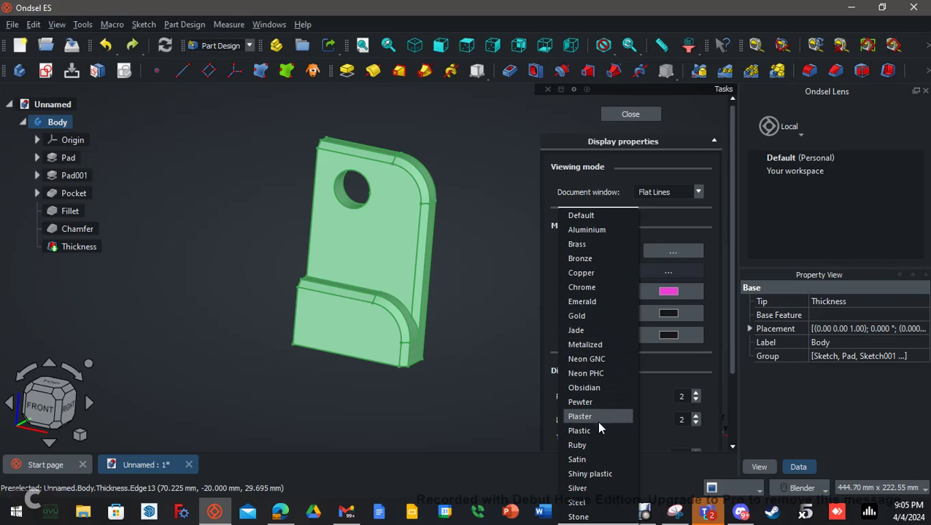
{"action": "left_click", "coordinate": [587, 402]}
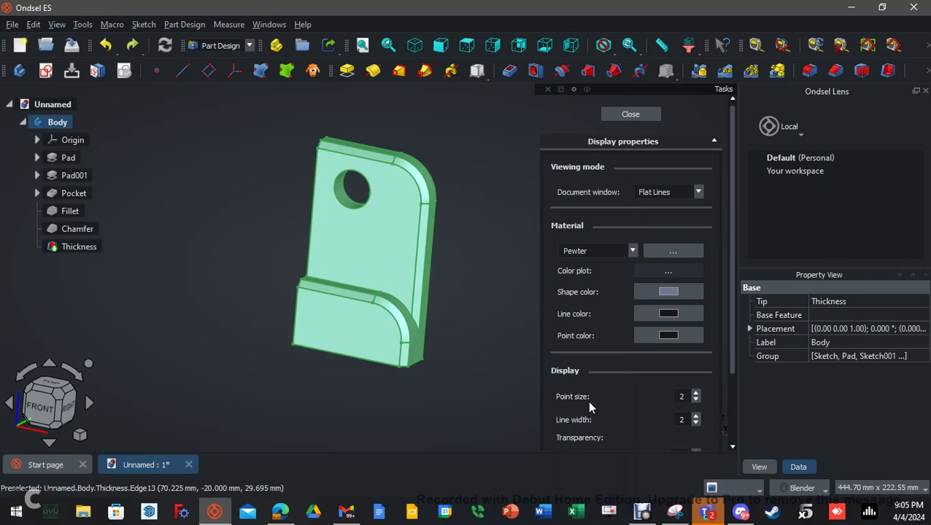
{"action": "left_click", "coordinate": [632, 115]}
{"action": "left_click", "coordinate": [483, 261]}
{"action": "mouse_move", "coordinate": [483, 265]}
{"action": "middle_mouse_down"}
{"action": "mouse_move", "coordinate": [537, 307]}
{"action": "mouse_move", "coordinate": [390, 272]}
{"action": "mouse_move", "coordinate": [499, 294]}
{"action": "mouse_move", "coordinate": [489, 266]}
{"action": "middle_mouse_up"}
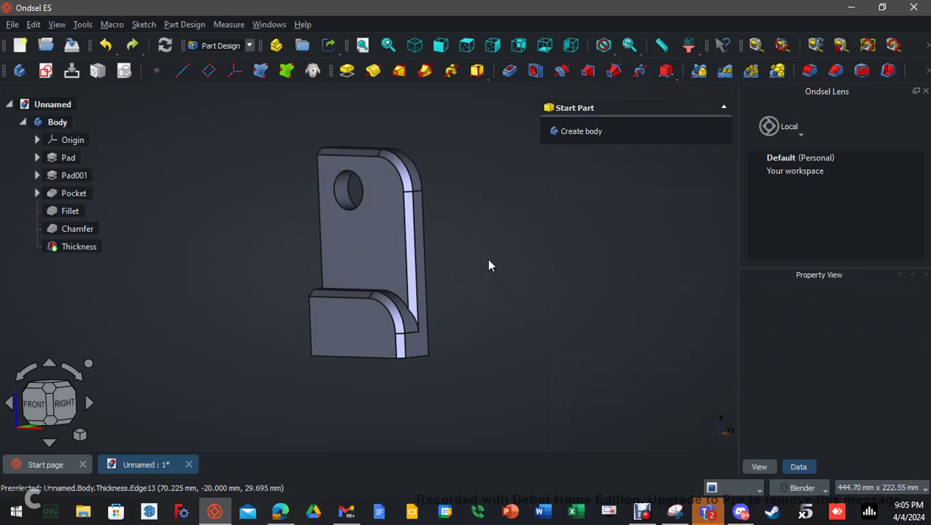
Set the whole body's display material to Bronze in its appearance settings
{"action": "right_click", "coordinate": [55, 123]}
{"action": "left_click", "coordinate": [98, 185]}
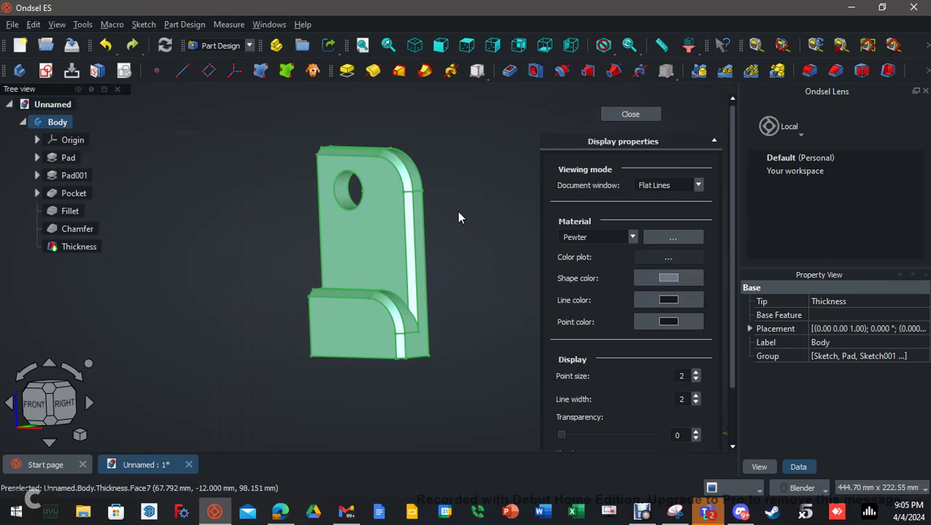
{"action": "left_click", "coordinate": [632, 251]}
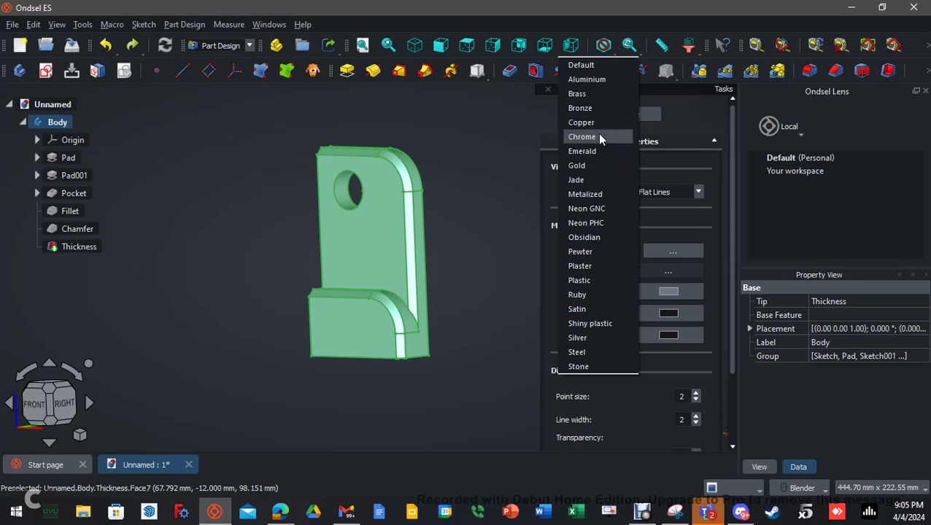
{"action": "left_click", "coordinate": [588, 109]}
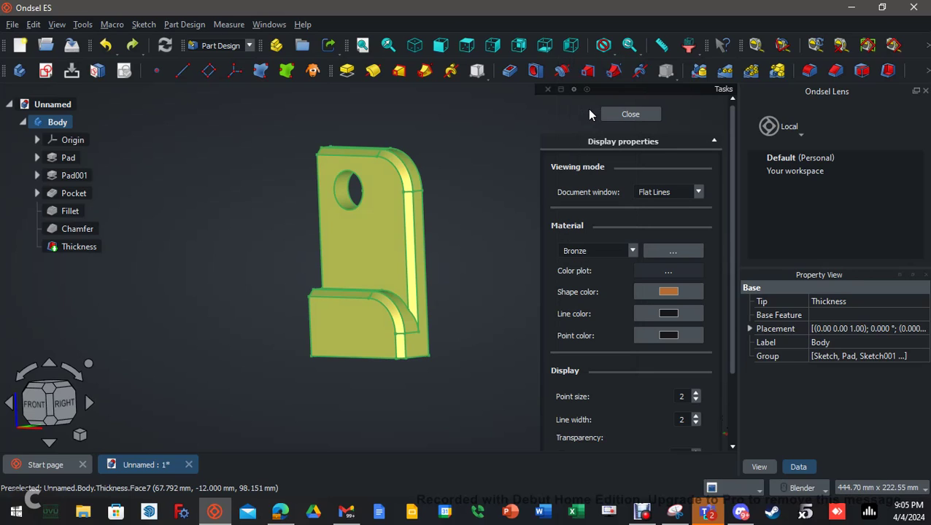
{"action": "left_click", "coordinate": [636, 115]}
{"action": "left_click", "coordinate": [513, 267]}
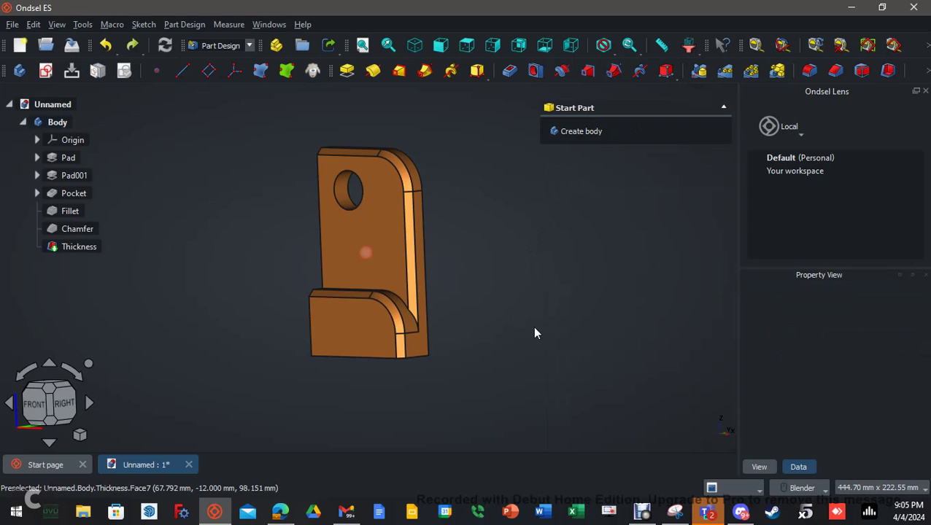
{"action": "mouse_move", "coordinate": [534, 330]}
{"action": "middle_mouse_down"}
{"action": "mouse_move", "coordinate": [417, 338]}
{"action": "mouse_move", "coordinate": [530, 328]}
{"action": "middle_mouse_up"}
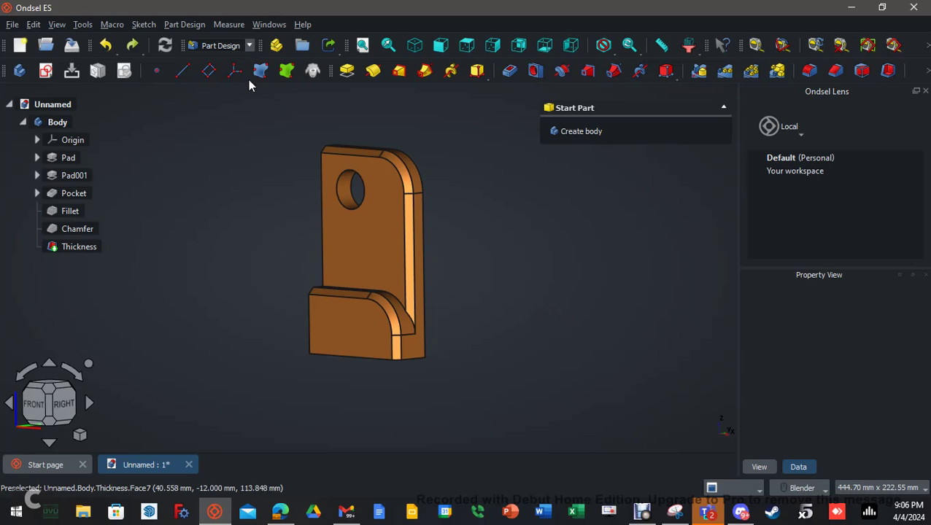
Switch to the Part workbench and look over the modelling commands it offers
{"action": "left_click", "coordinate": [246, 45]}
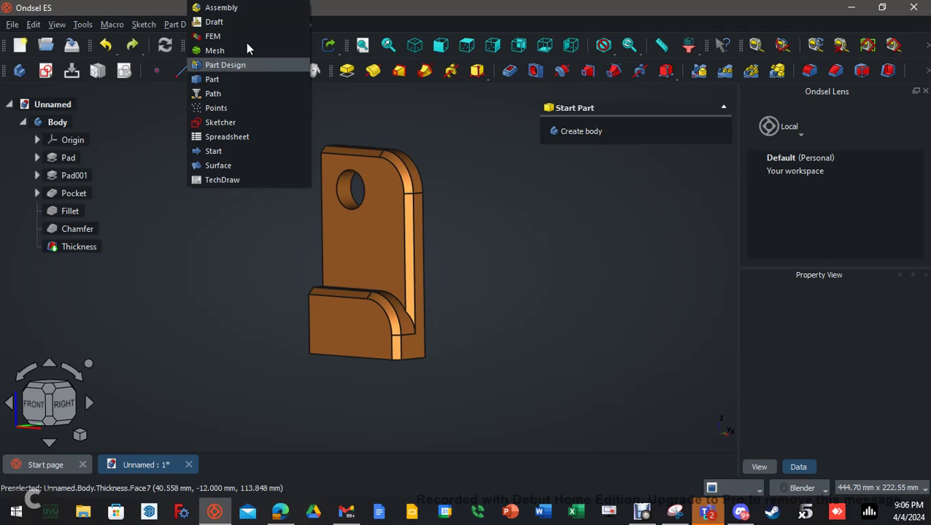
{"action": "left_click", "coordinate": [223, 78]}
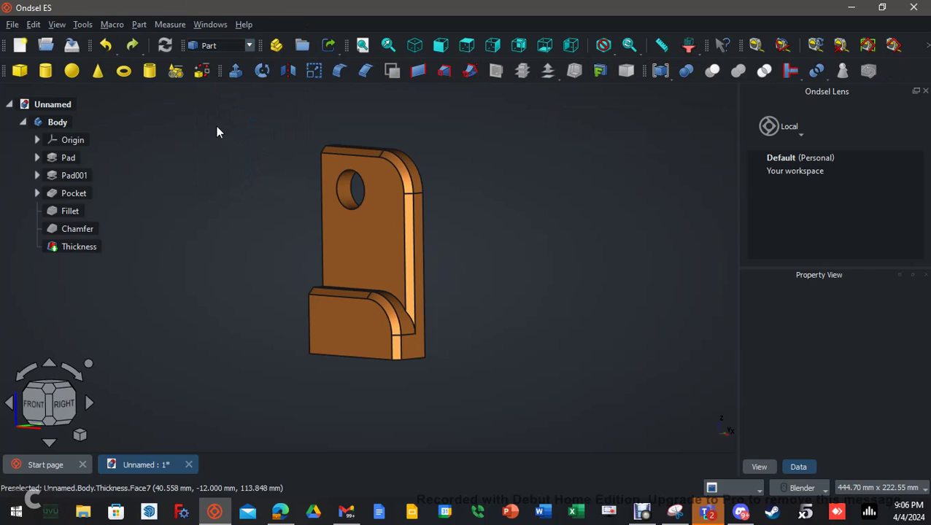
{"action": "left_click", "coordinate": [139, 26]}
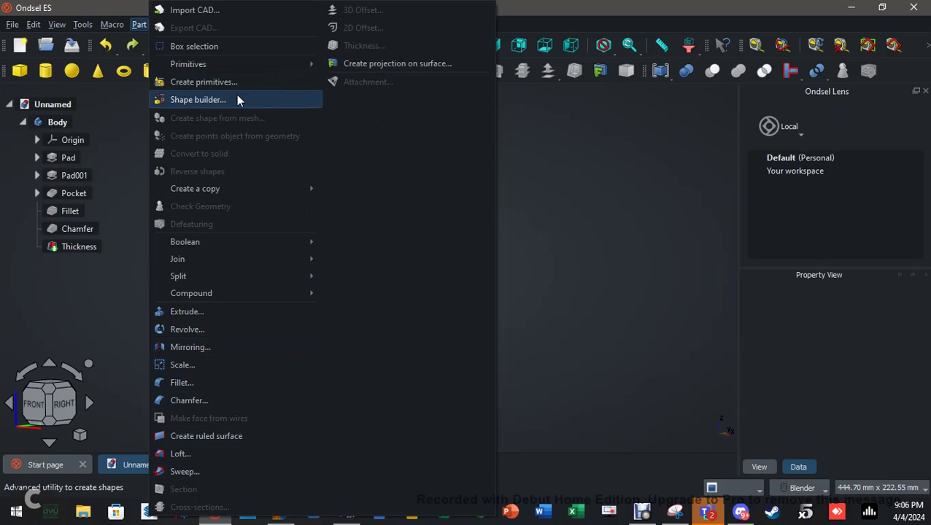
{"action": "mouse_move", "coordinate": [232, 185]}
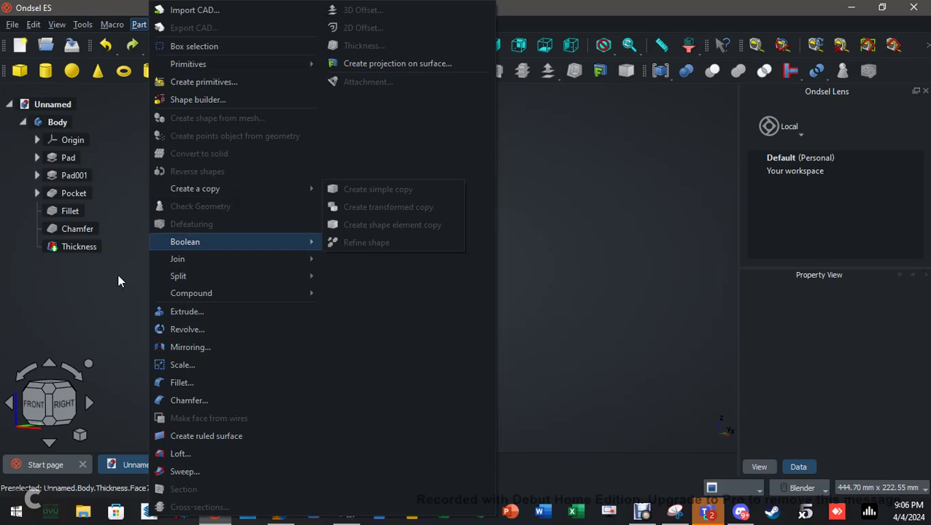
Run Check Geometry on the bracket body with the preset check settings
{"action": "left_click", "coordinate": [61, 121]}
{"action": "left_click", "coordinate": [57, 121]}
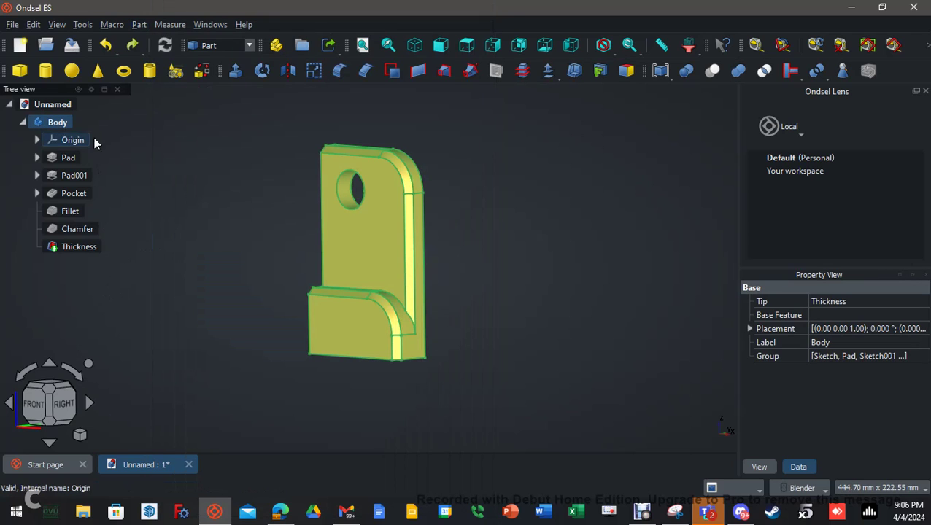
{"action": "left_click", "coordinate": [138, 25]}
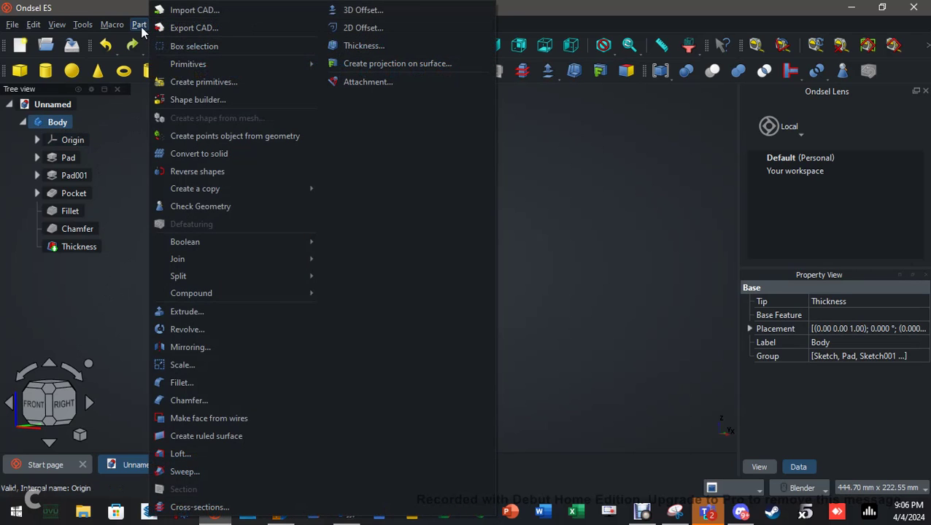
{"action": "left_click", "coordinate": [218, 206]}
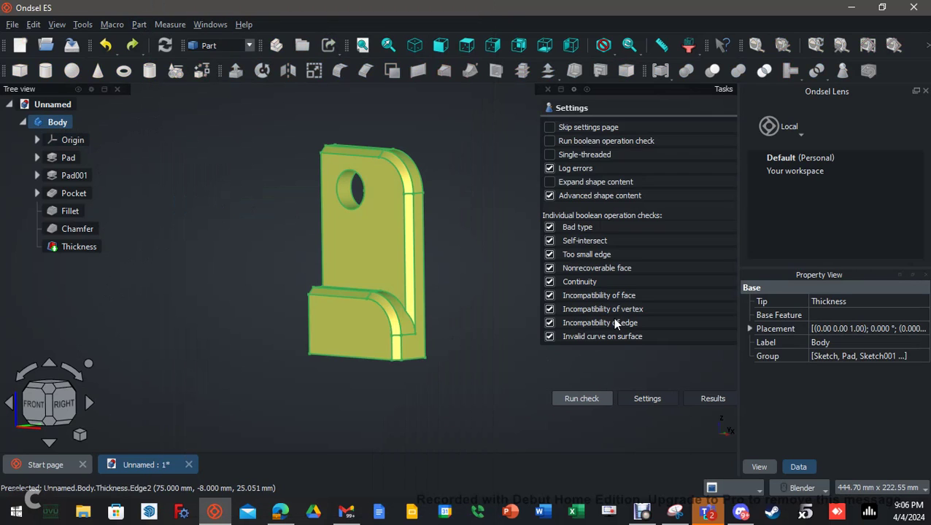
{"action": "left_click", "coordinate": [575, 402]}
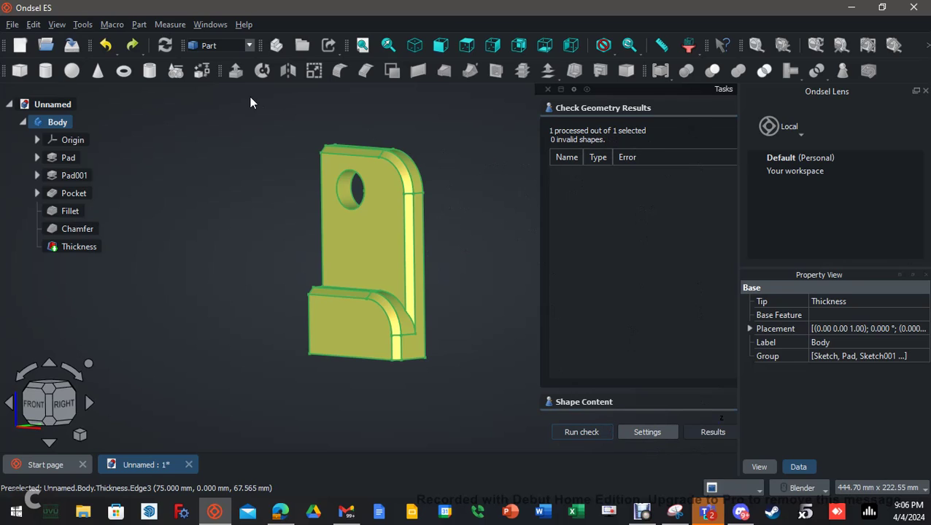
{"action": "left_click", "coordinate": [141, 26]}
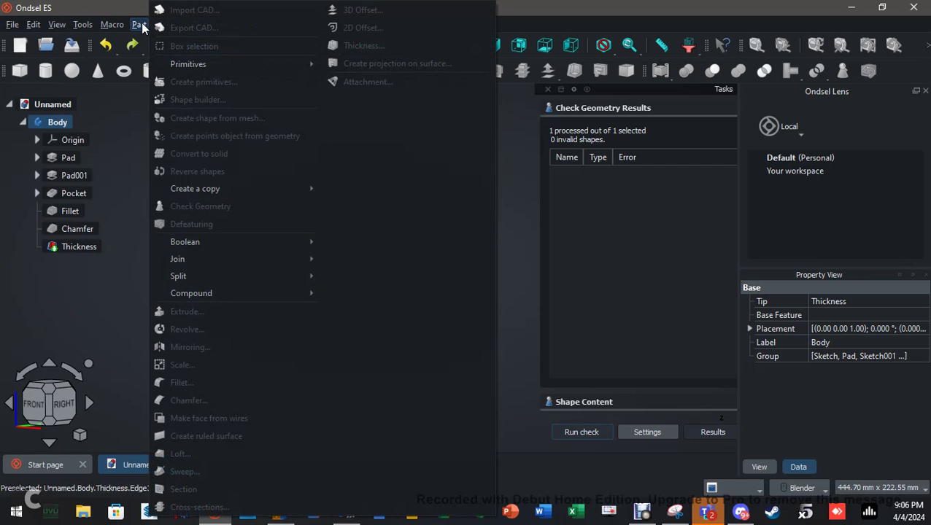
{"action": "left_click", "coordinate": [54, 122]}
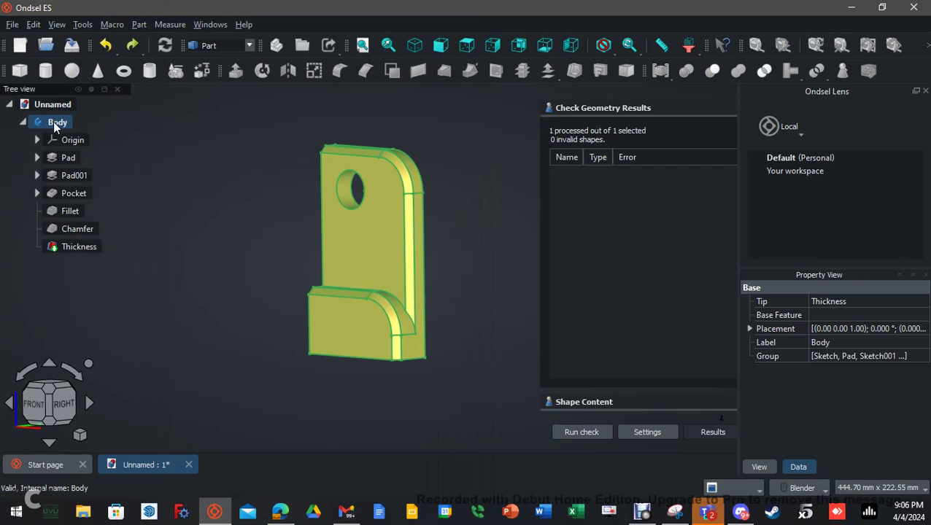
{"action": "left_click", "coordinate": [139, 25]}
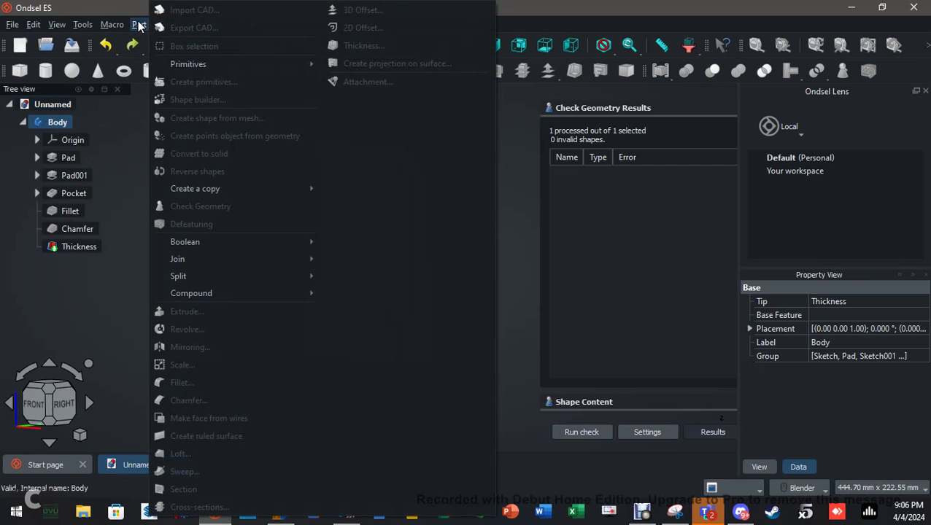
{"action": "left_click", "coordinate": [78, 259]}
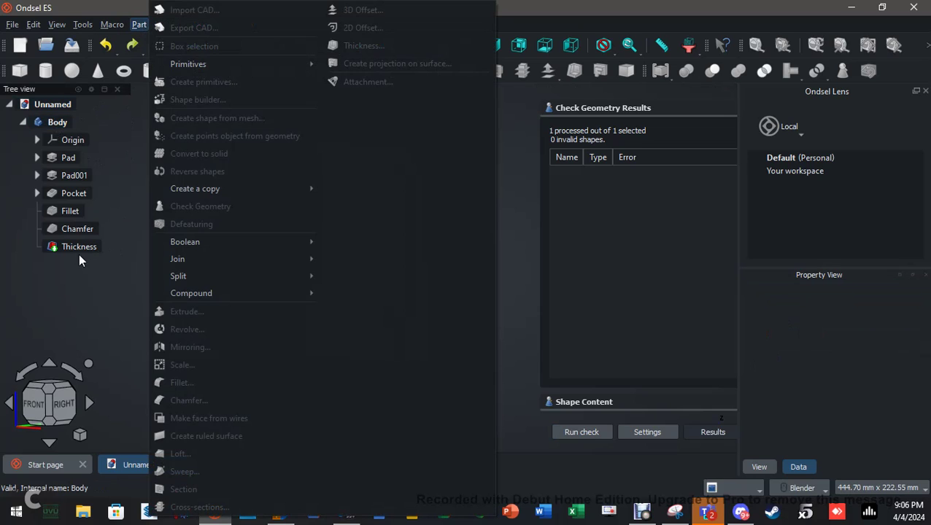
{"action": "left_click", "coordinate": [58, 121]}
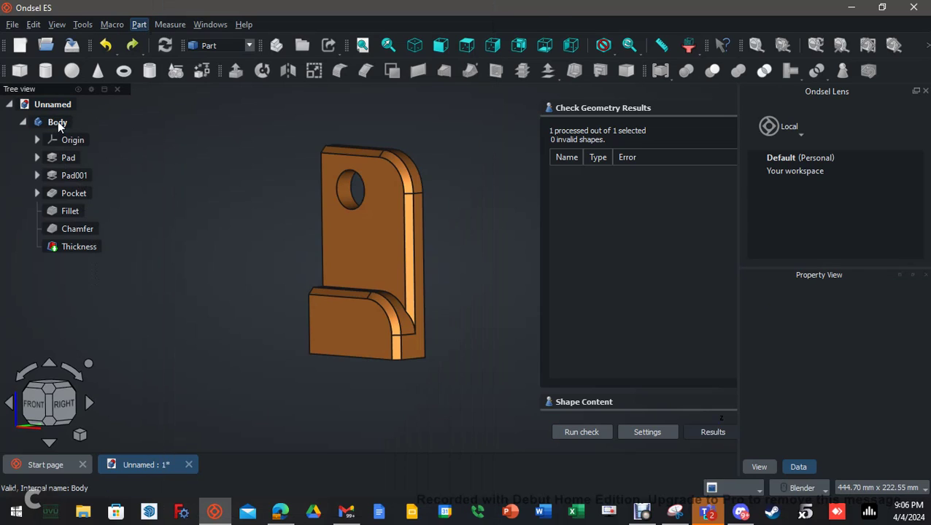
{"action": "left_click", "coordinate": [58, 122]}
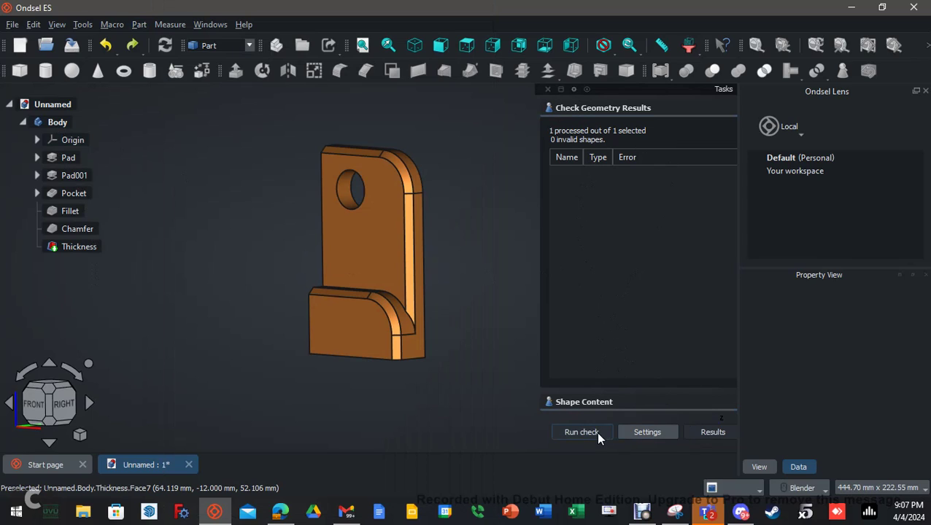
Review the Check Geometry settings and rerun the check with the options left as they are
{"action": "left_click", "coordinate": [647, 433]}
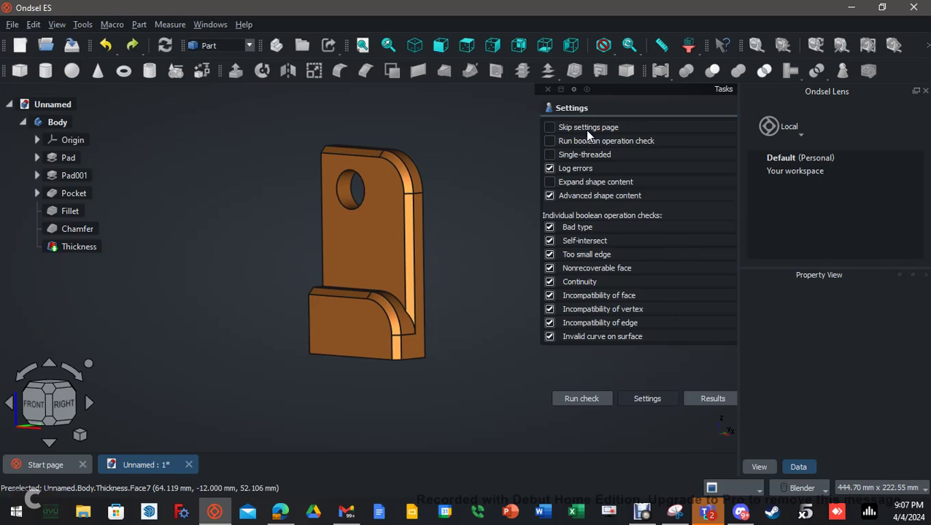
{"action": "left_click", "coordinate": [581, 400]}
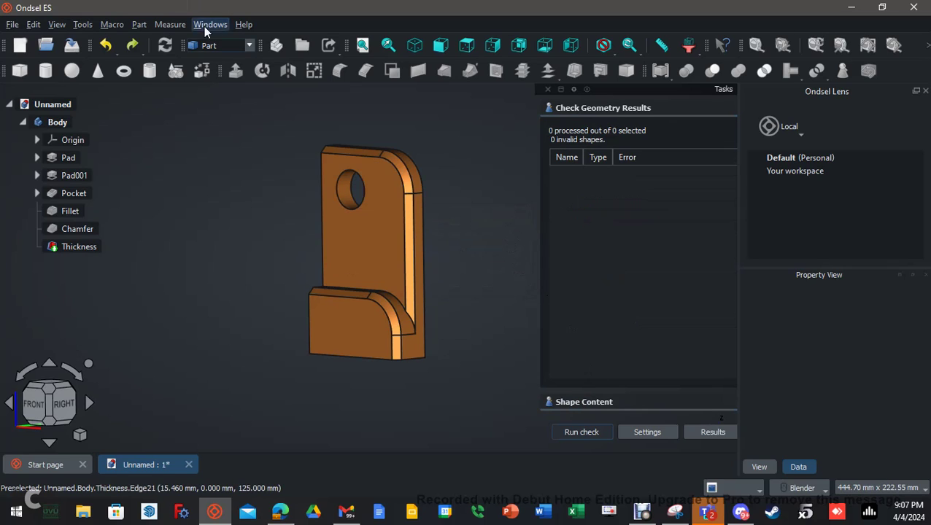
{"action": "left_click", "coordinate": [140, 26]}
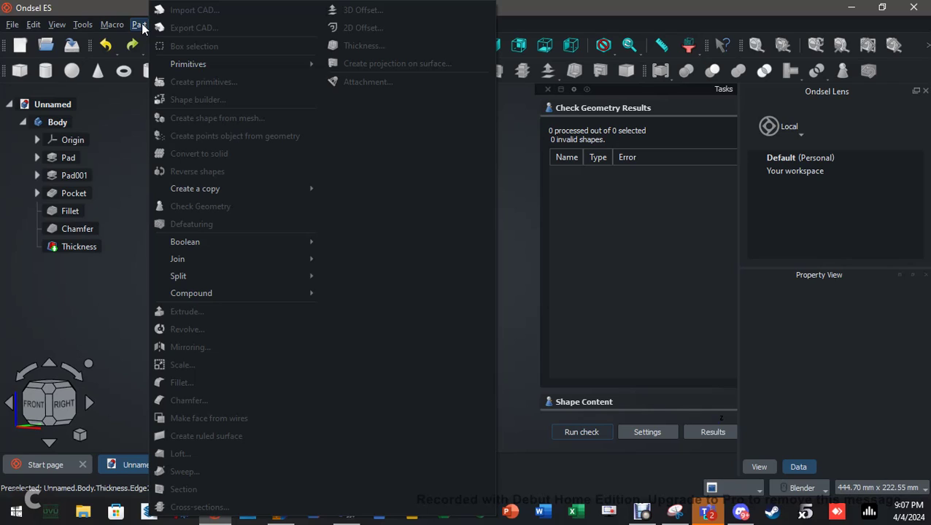
{"action": "left_click", "coordinate": [136, 215]}
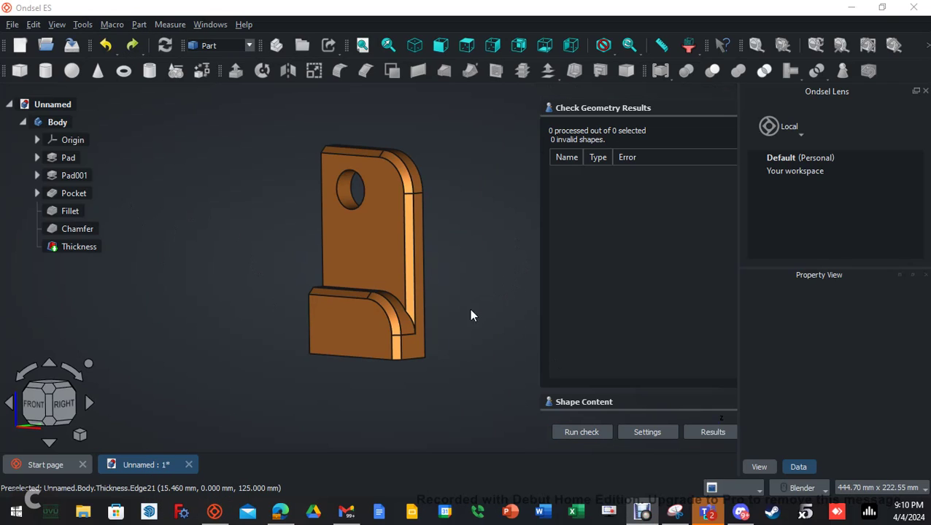
Expand the shape content report and read the body's area, volume, mass and inertia data
{"action": "left_click", "coordinate": [584, 406]}
{"action": "left_click", "coordinate": [583, 406]}
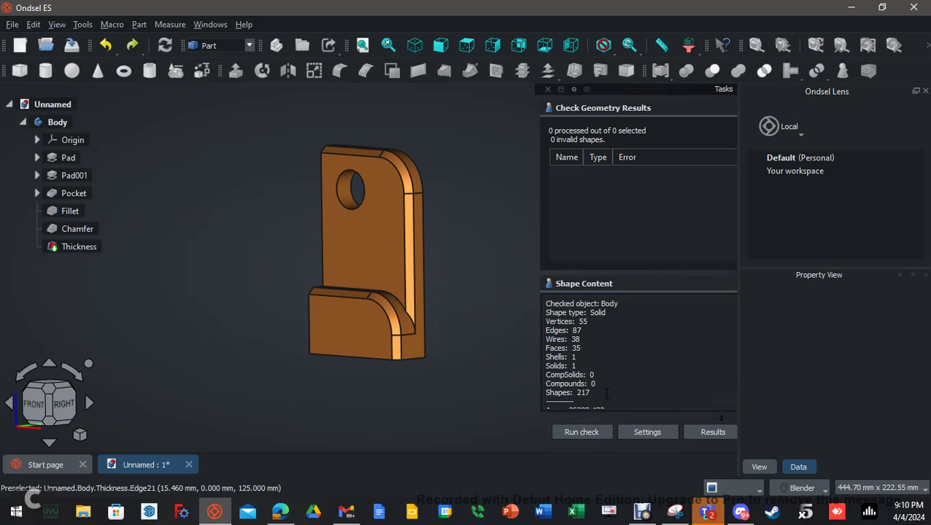
{"action": "scroll", "coordinate": [585, 328], "scroll_direction": "down", "scroll_amount": 3}
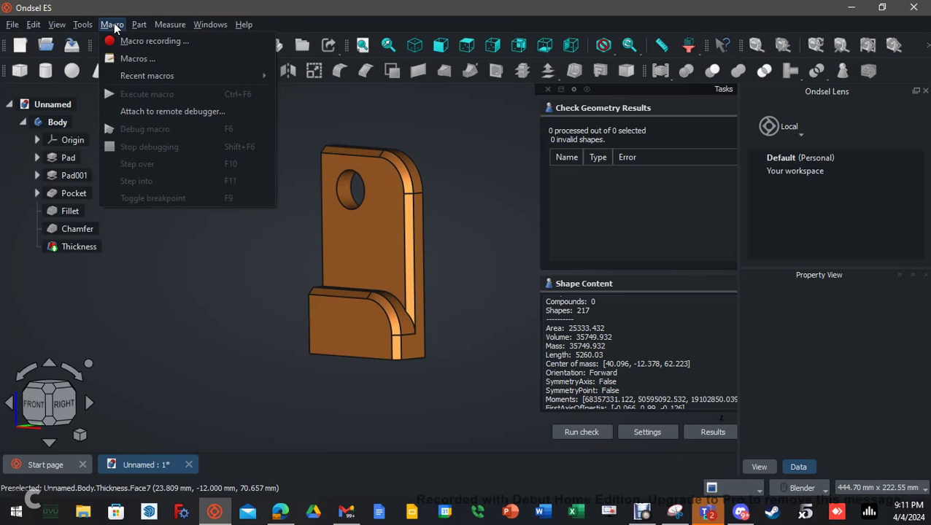
{"action": "mouse_move", "coordinate": [87, 22]}
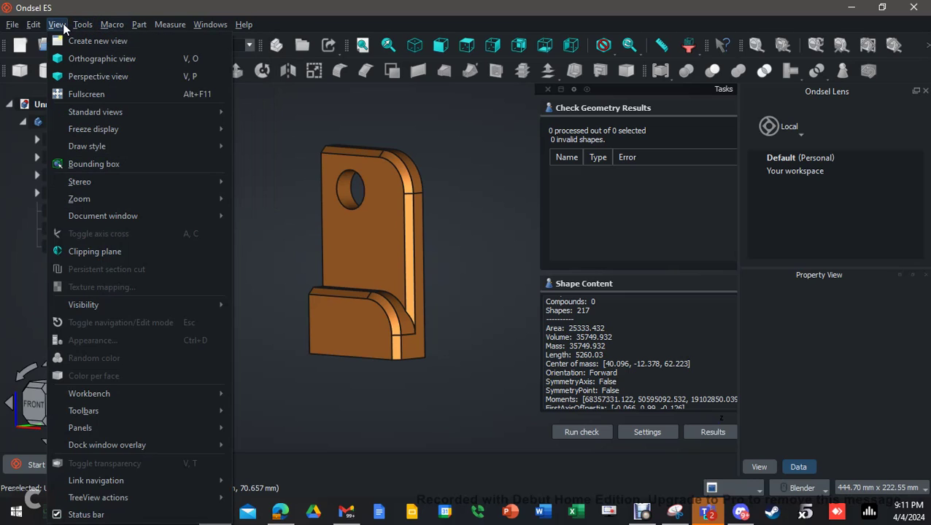
{"action": "mouse_move", "coordinate": [141, 27]}
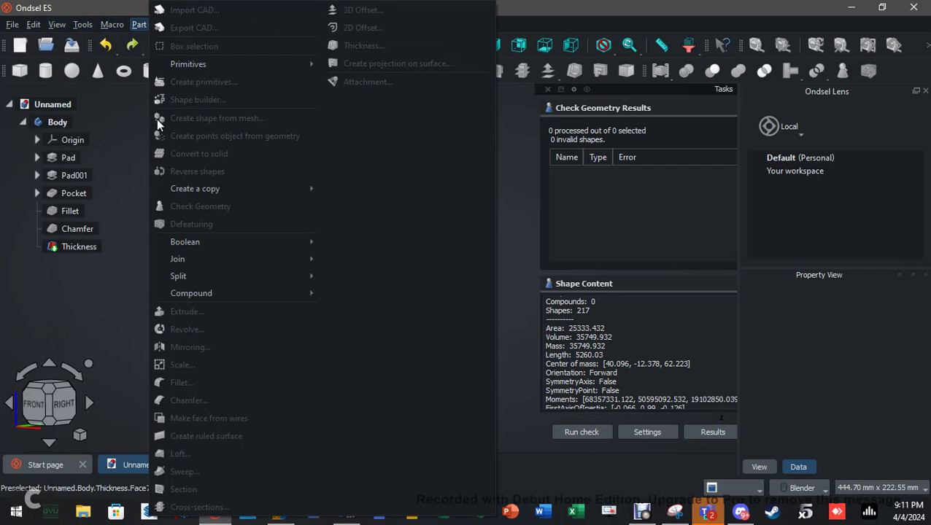
{"action": "left_click", "coordinate": [512, 171]}
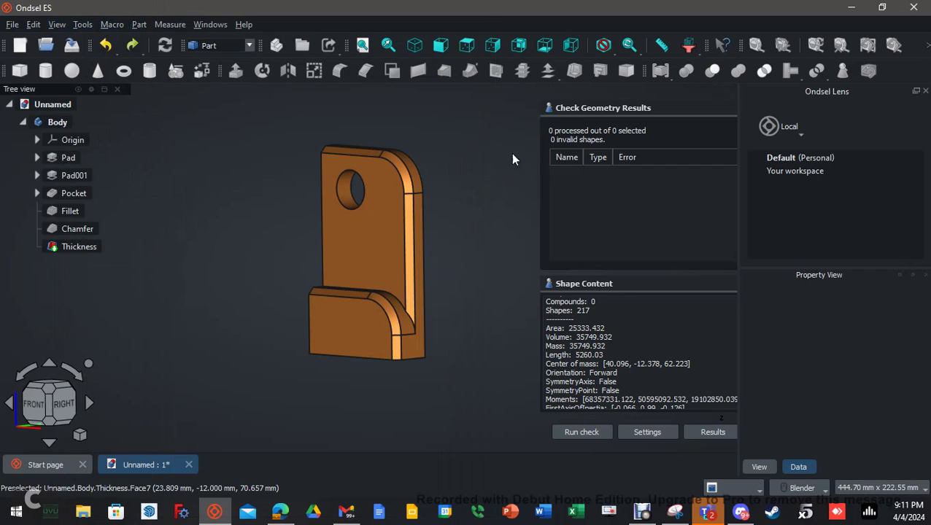
{"action": "left_click", "coordinate": [205, 25]}
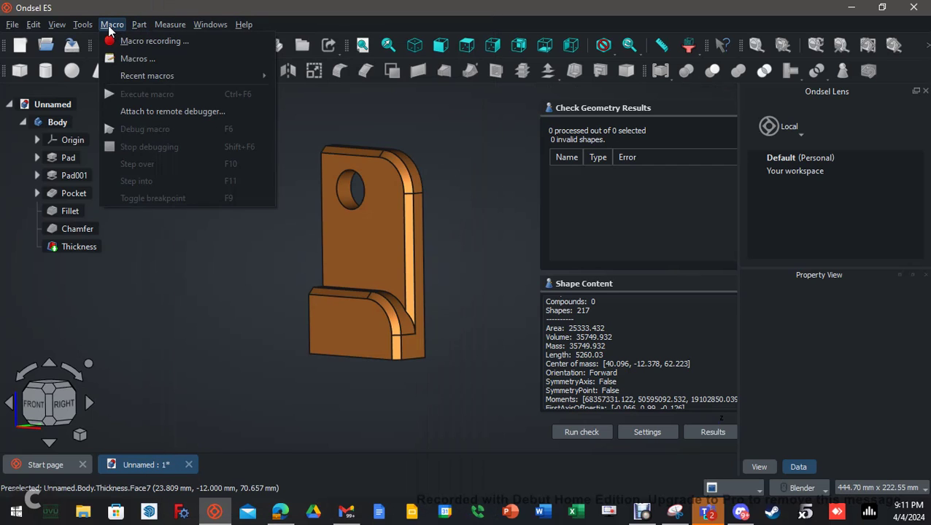
{"action": "mouse_move", "coordinate": [139, 25]}
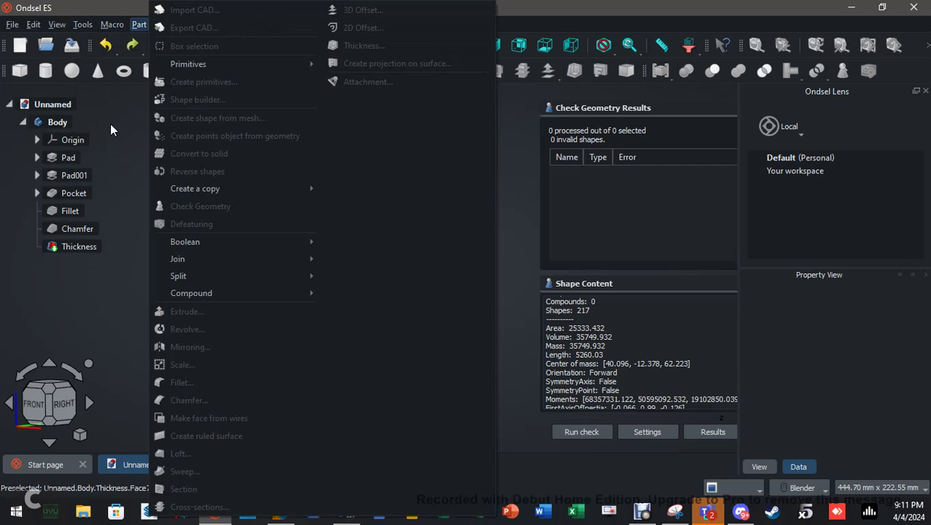
{"action": "key", "text": "Escape"}
{"action": "left_click", "coordinate": [244, 25]}
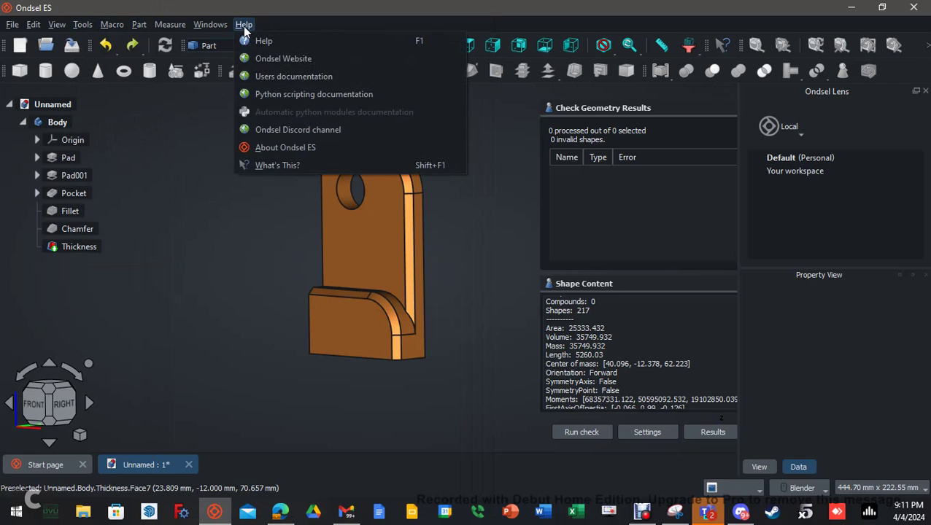
{"action": "left_click", "coordinate": [264, 227]}
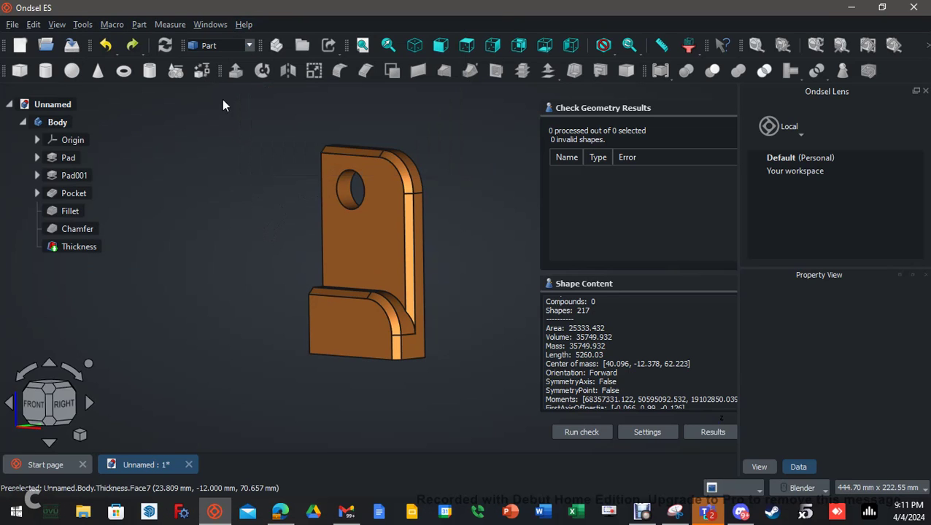
{"action": "left_click", "coordinate": [82, 24]}
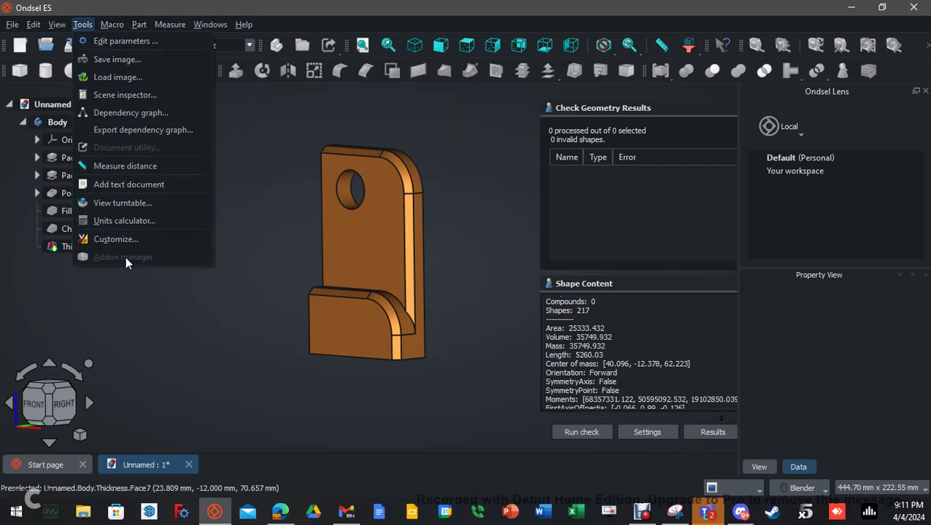
{"action": "left_click", "coordinate": [189, 311]}
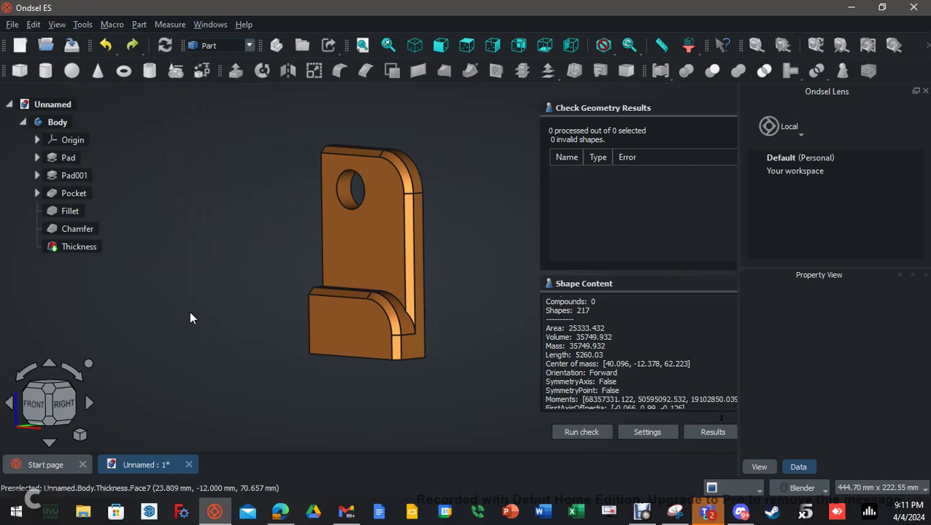
Switch to the Part Design workbench and close the Check Geometry results, adjusting the width of the task area
{"action": "left_click", "coordinate": [249, 45]}
{"action": "left_click", "coordinate": [227, 65]}
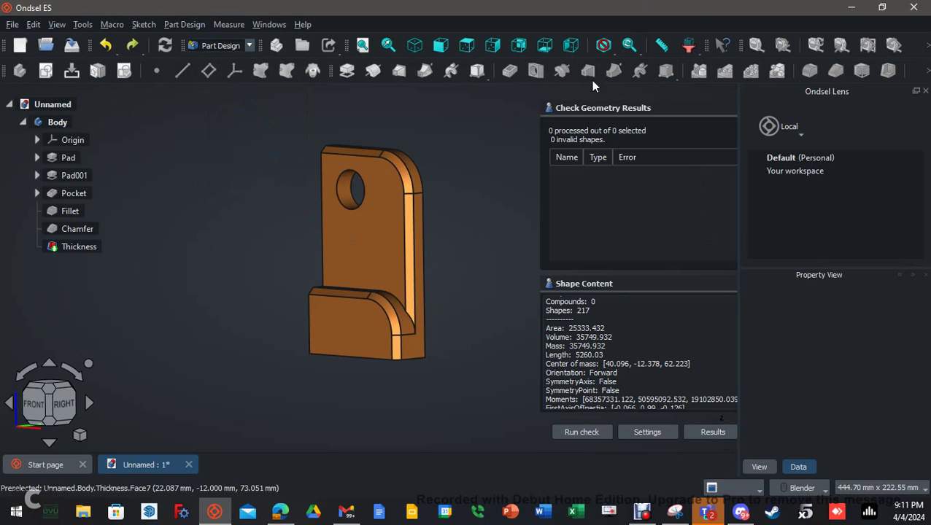
{"action": "left_click_drag", "start_coordinate": [541, 89], "coordinate": [440, 89]}
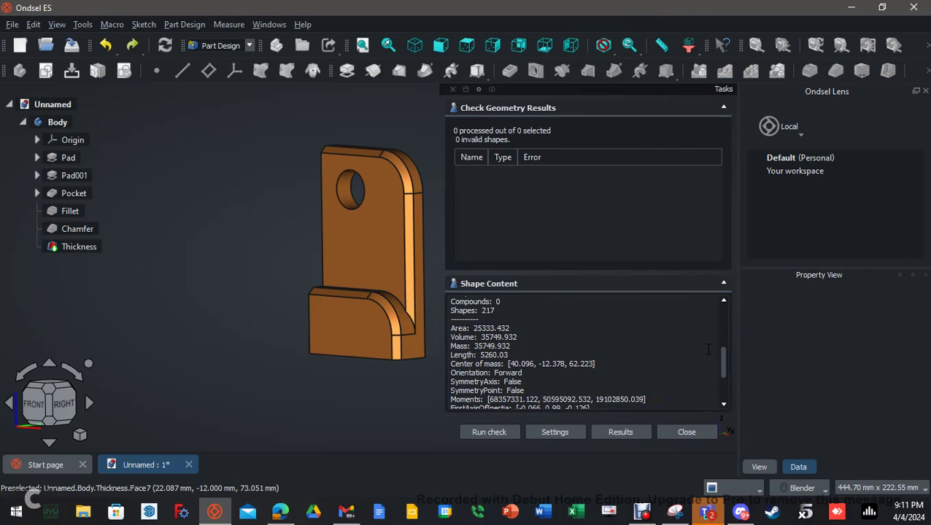
{"action": "left_click", "coordinate": [699, 436]}
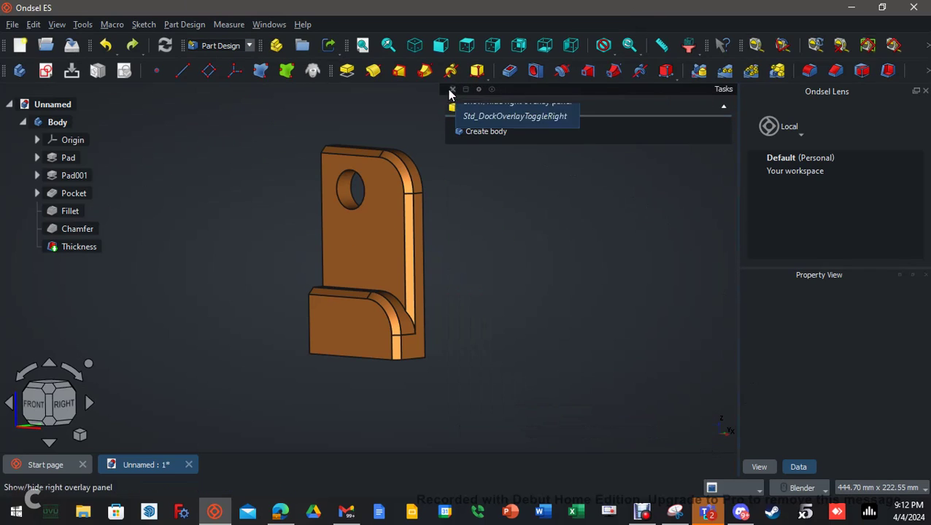
{"action": "left_click_drag", "start_coordinate": [441, 89], "coordinate": [560, 89]}
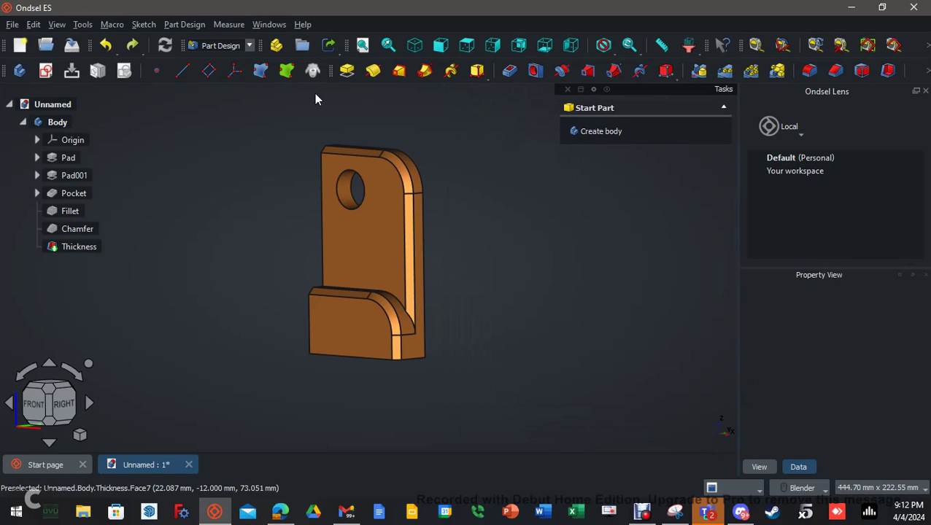
Open the Addon Manager, accepting the download settings with No proxy and both options left off
{"action": "left_click", "coordinate": [83, 24]}
{"action": "left_click", "coordinate": [138, 258]}
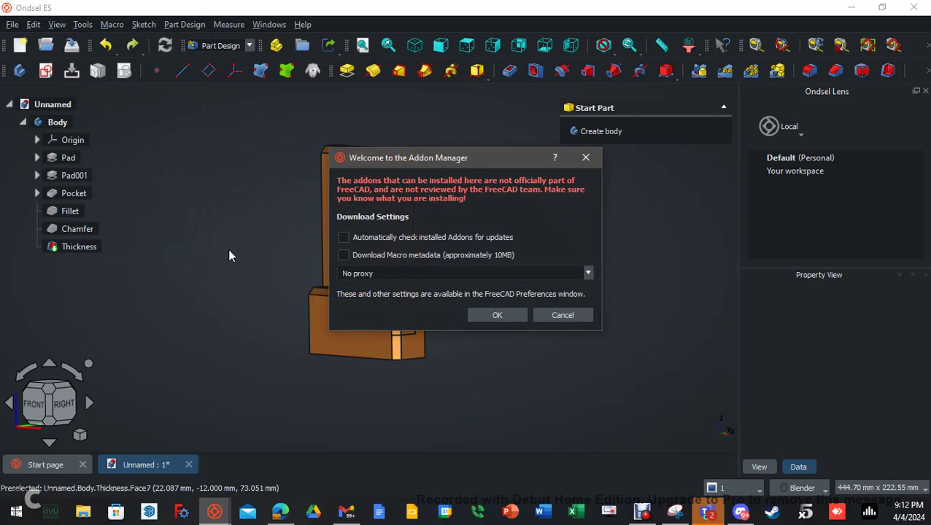
{"action": "left_click", "coordinate": [509, 313]}
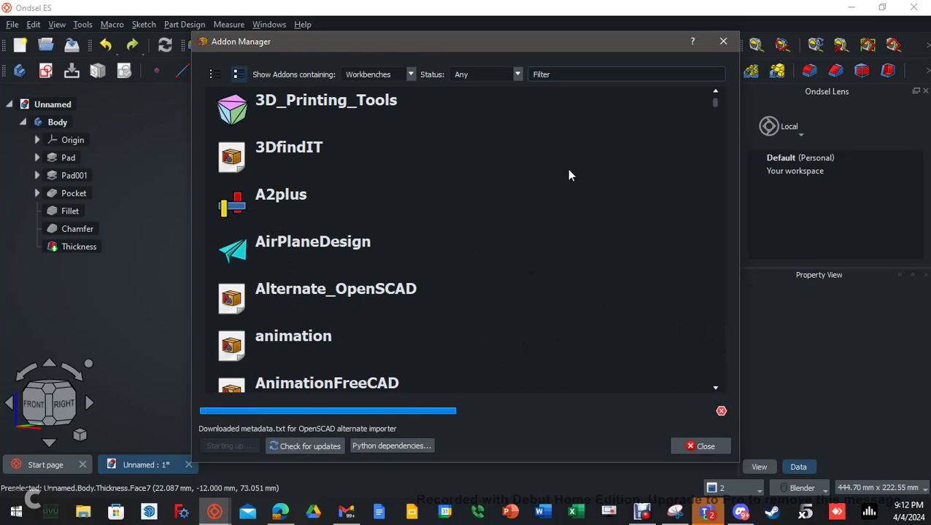
Search the workbench addons for "fcinfo"
{"action": "left_click", "coordinate": [567, 75]}
{"action": "type", "text": "fcinf"}
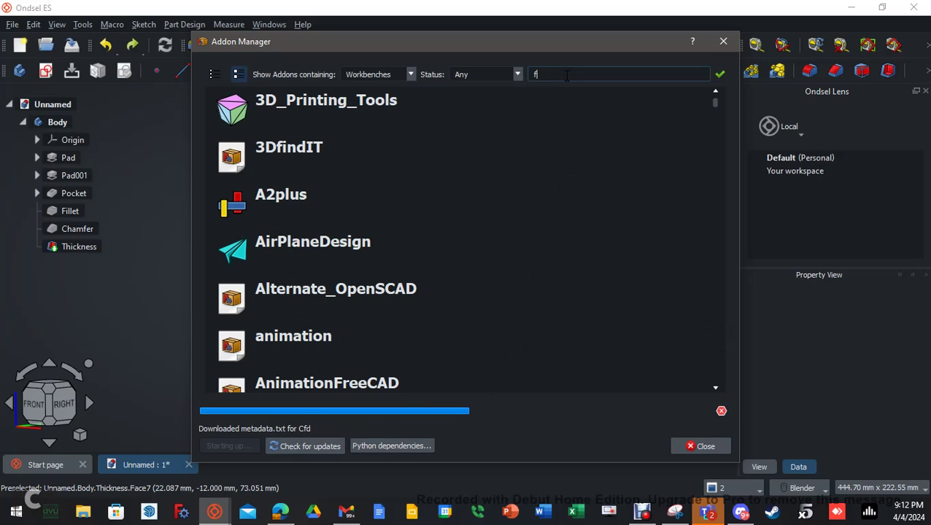
{"action": "type", "text": "o"}
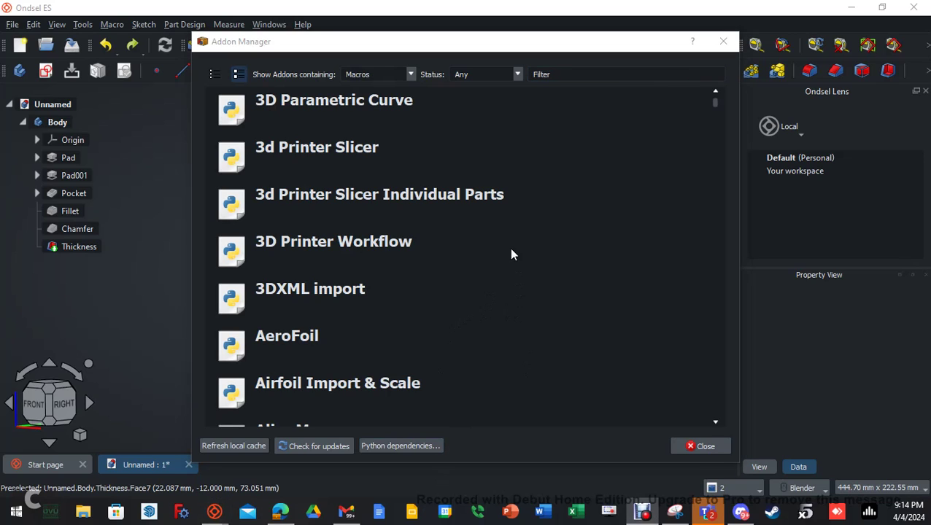
Keep the addon list limited to Macros and filter it by "fcinfo"
{"action": "left_click", "coordinate": [410, 75]}
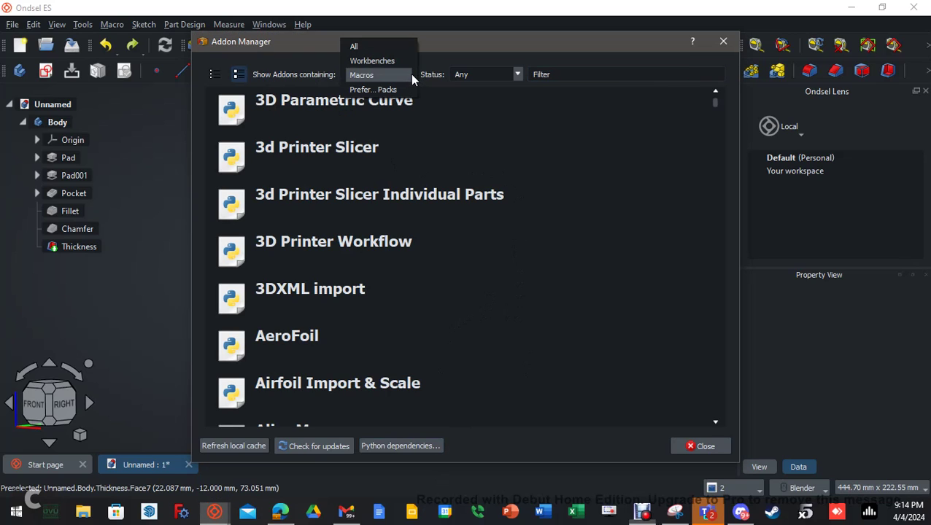
{"action": "left_click", "coordinate": [372, 75]}
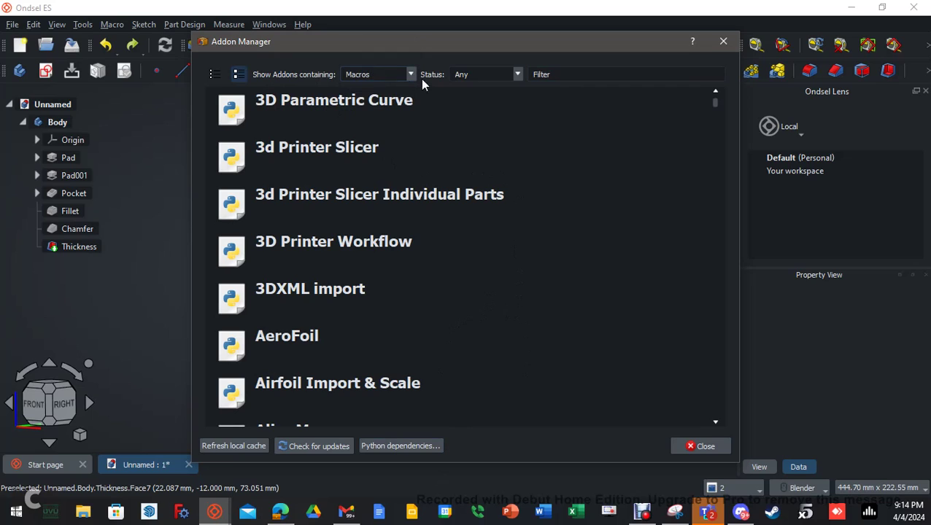
{"action": "left_click", "coordinate": [559, 74]}
{"action": "type", "text": "fcinfo"}
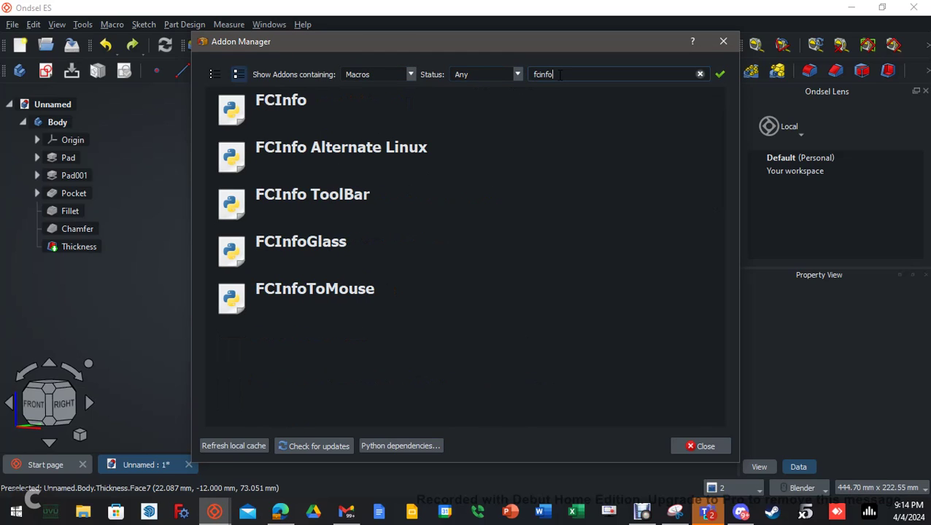
Install the FCInfo macro from its description page and add a toolbar button for it
{"action": "left_click", "coordinate": [285, 103]}
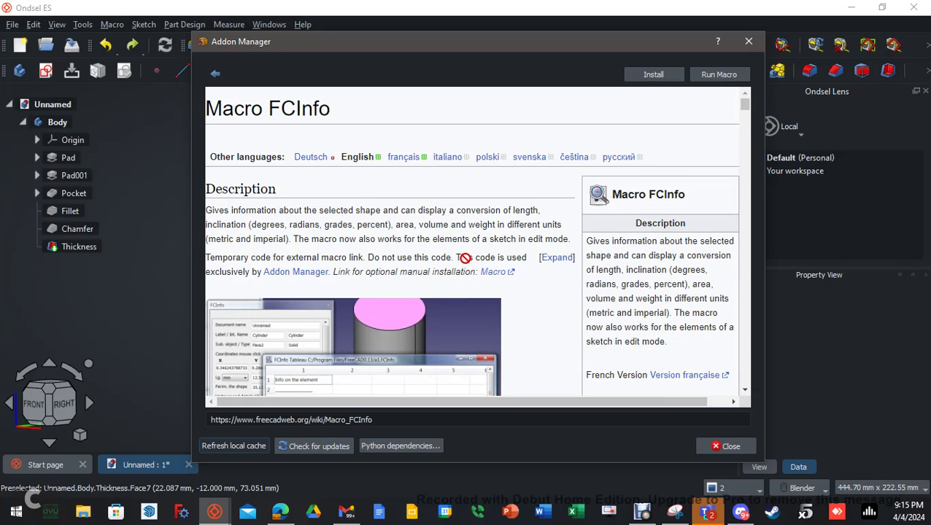
{"action": "scroll", "coordinate": [469, 262], "scroll_direction": "down", "scroll_amount": 3}
{"action": "scroll", "coordinate": [429, 272], "scroll_direction": "up", "scroll_amount": 5}
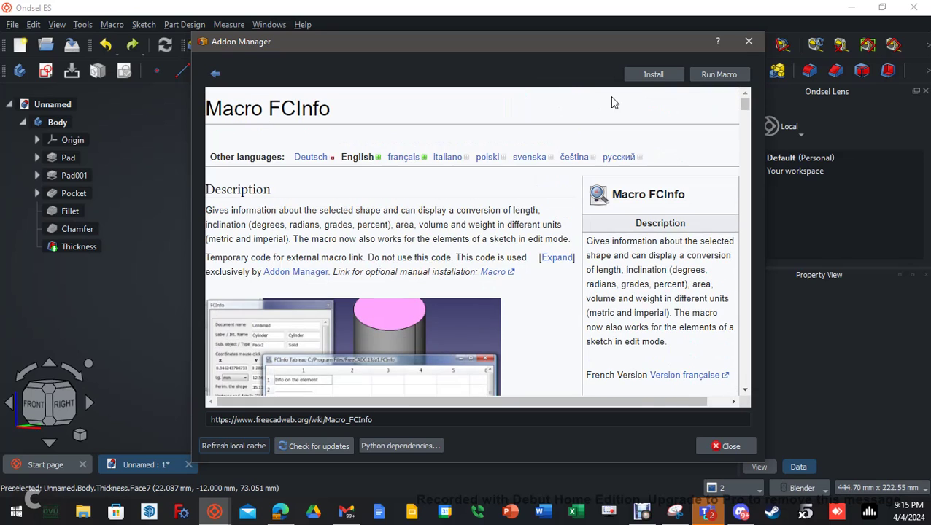
{"action": "left_click", "coordinate": [653, 75]}
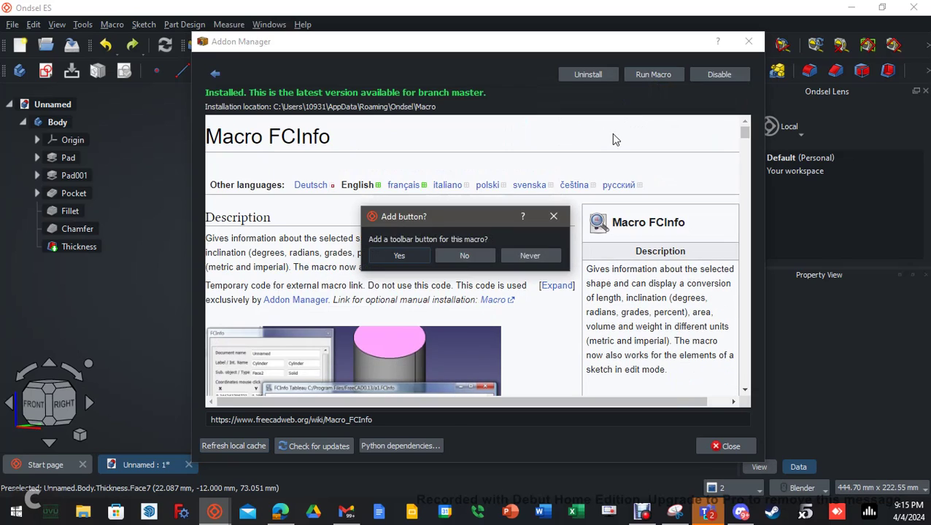
{"action": "left_click", "coordinate": [406, 256]}
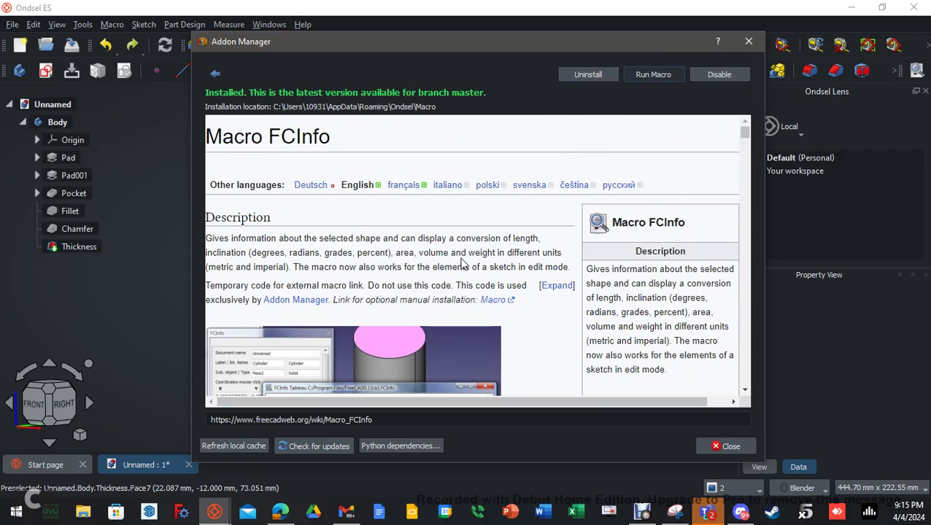
Close the Addon Manager and execute the user macro FCInfo.FCMacro
{"action": "left_click", "coordinate": [728, 448]}
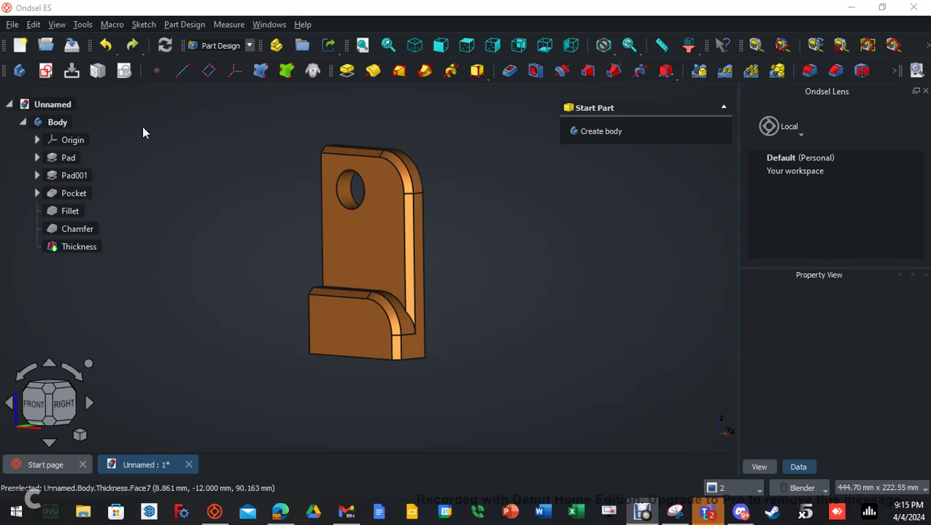
{"action": "left_click", "coordinate": [112, 24]}
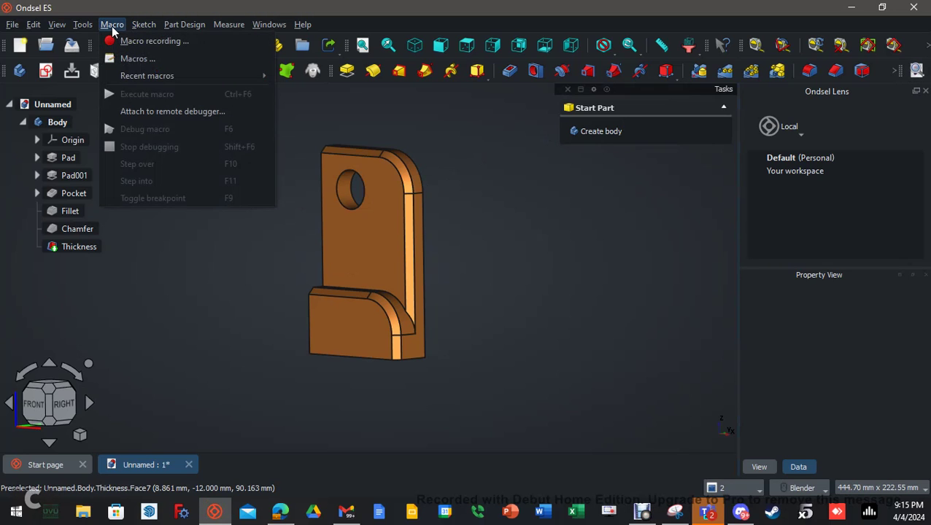
{"action": "left_click", "coordinate": [126, 58]}
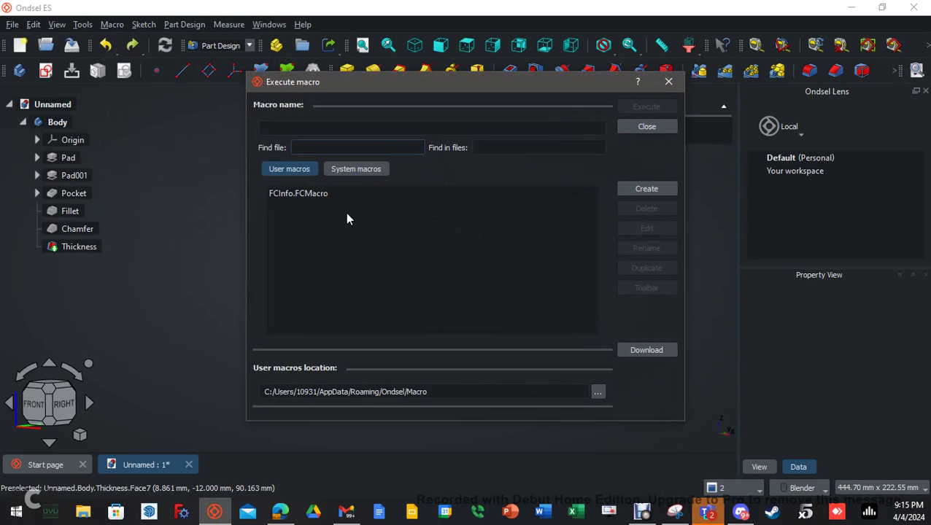
{"action": "left_click", "coordinate": [312, 194]}
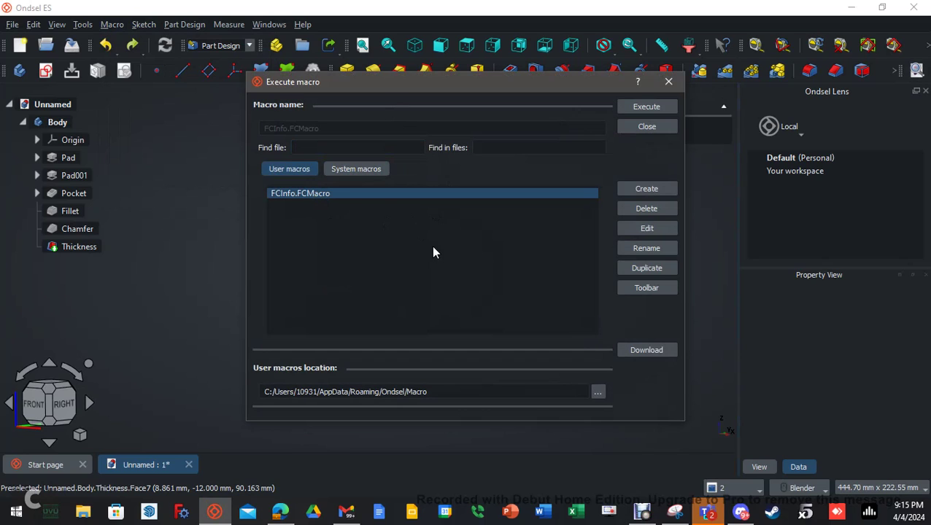
{"action": "left_click", "coordinate": [639, 108]}
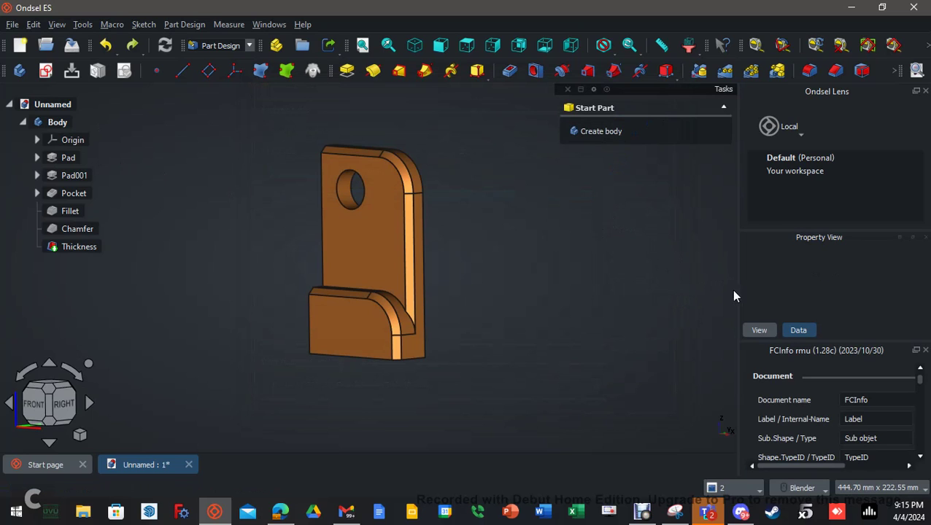
Widen the FCInfo panel and look through its units, inclination, and area and volume sections
{"action": "left_click_drag", "start_coordinate": [737, 381], "coordinate": [703, 377]}
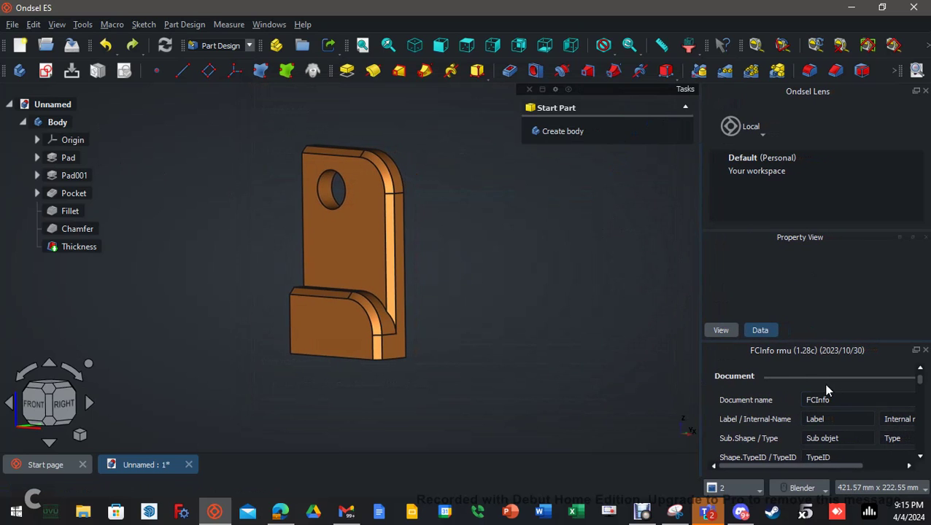
{"action": "scroll", "coordinate": [767, 384], "scroll_direction": "down", "scroll_amount": 5}
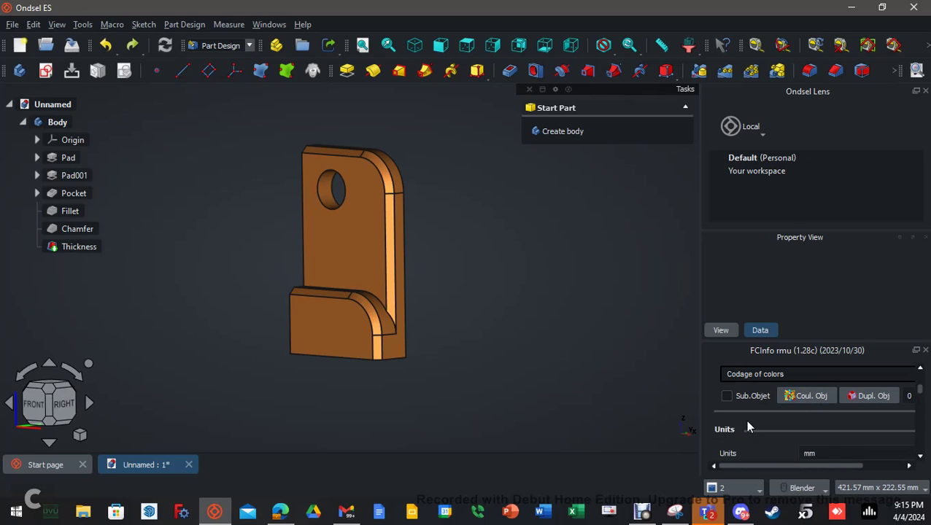
{"action": "scroll", "coordinate": [745, 419], "scroll_direction": "down", "scroll_amount": 1}
{"action": "scroll", "coordinate": [756, 408], "scroll_direction": "down", "scroll_amount": 1}
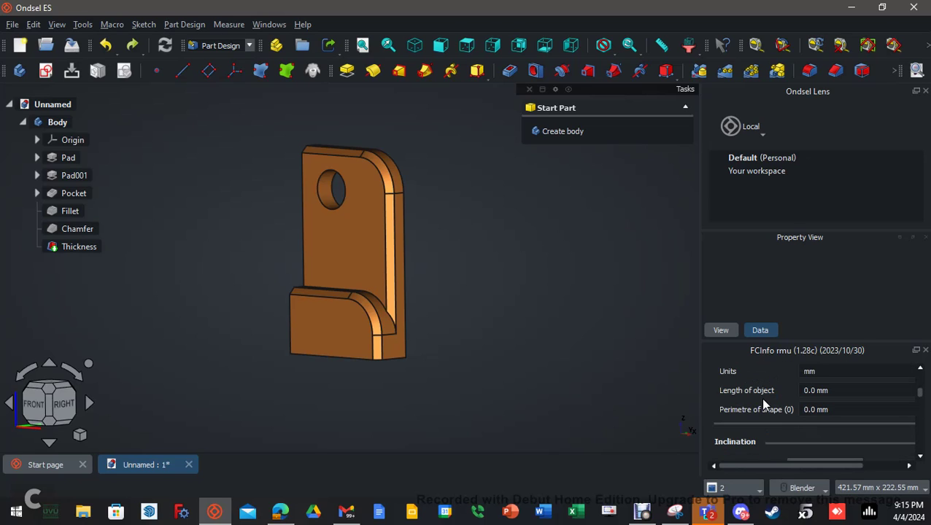
{"action": "scroll", "coordinate": [762, 400], "scroll_direction": "down", "scroll_amount": 3}
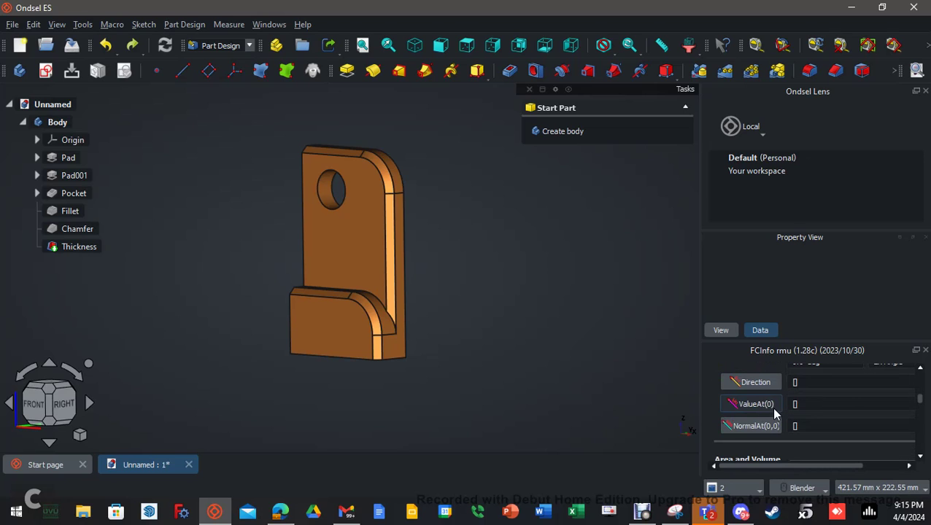
{"action": "scroll", "coordinate": [764, 412], "scroll_direction": "down", "scroll_amount": 4}
{"action": "scroll", "coordinate": [764, 412], "scroll_direction": "up", "scroll_amount": 1}
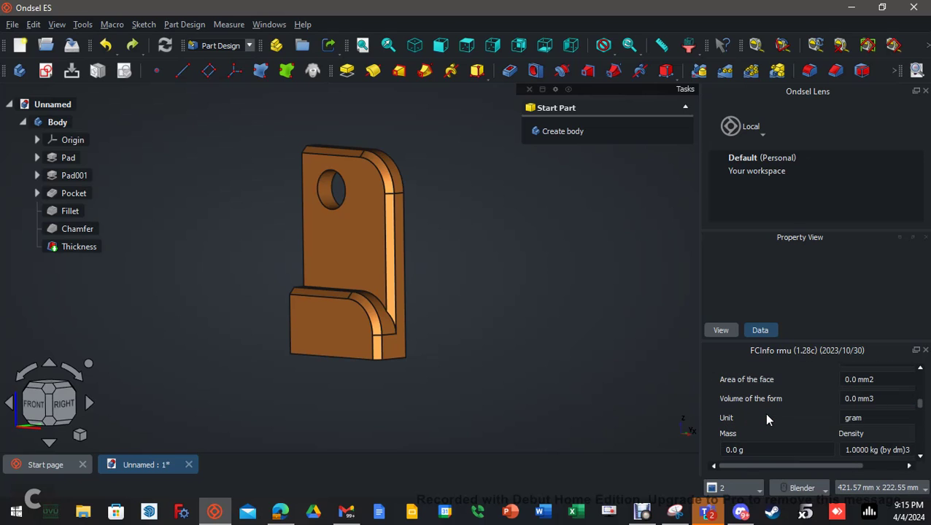
{"action": "scroll", "coordinate": [764, 413], "scroll_direction": "up", "scroll_amount": 1}
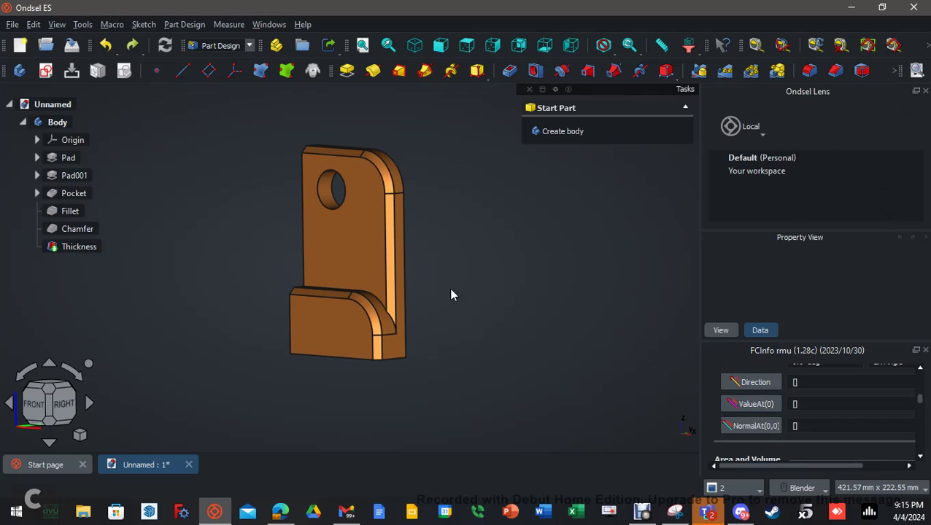
Select the whole Body and examine its perimeter, surface area, volume and mass in FCInfo
{"action": "left_click", "coordinate": [58, 122]}
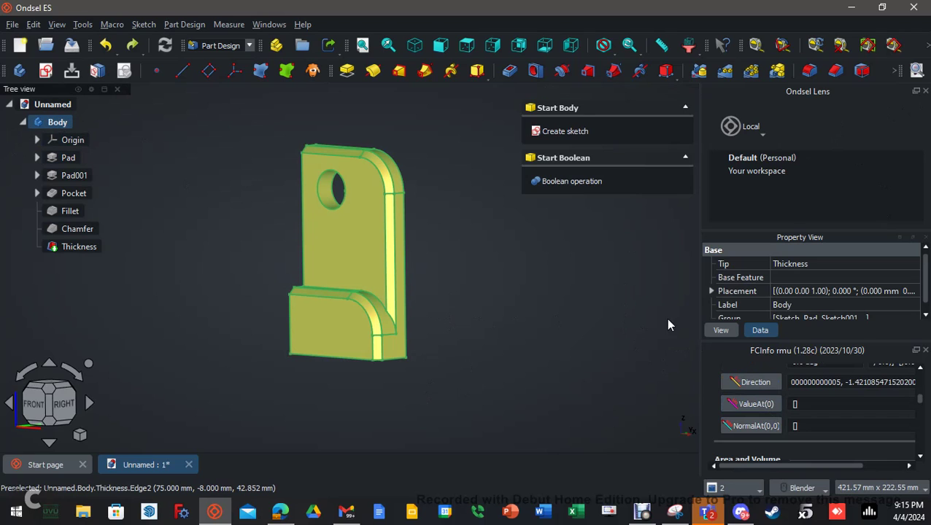
{"action": "scroll", "coordinate": [790, 389], "scroll_direction": "up", "scroll_amount": 3}
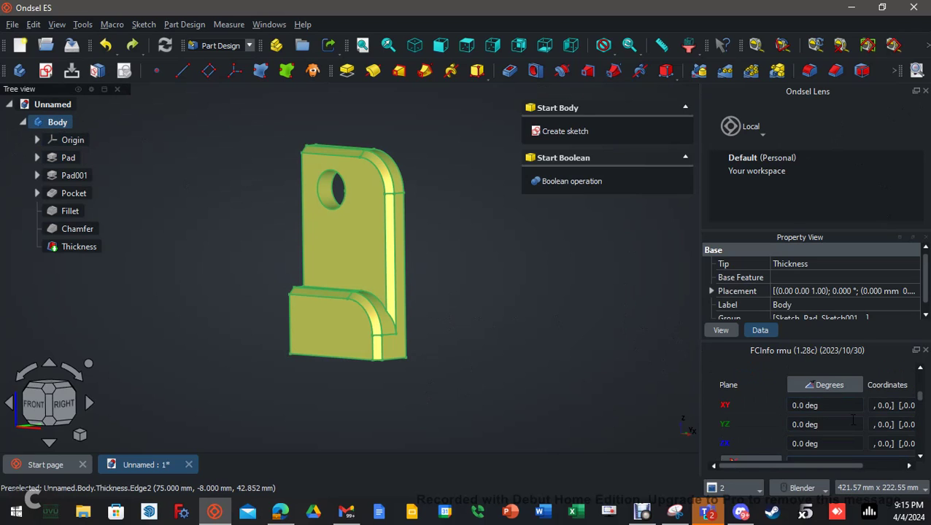
{"action": "scroll", "coordinate": [852, 421], "scroll_direction": "up", "scroll_amount": 4}
{"action": "scroll", "coordinate": [853, 420], "scroll_direction": "down", "scroll_amount": 4}
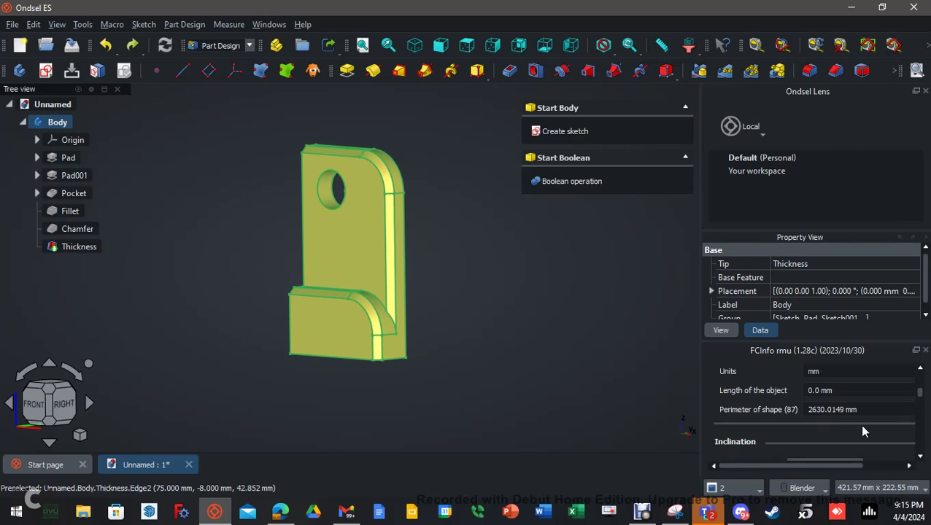
{"action": "scroll", "coordinate": [846, 416], "scroll_direction": "down", "scroll_amount": 6}
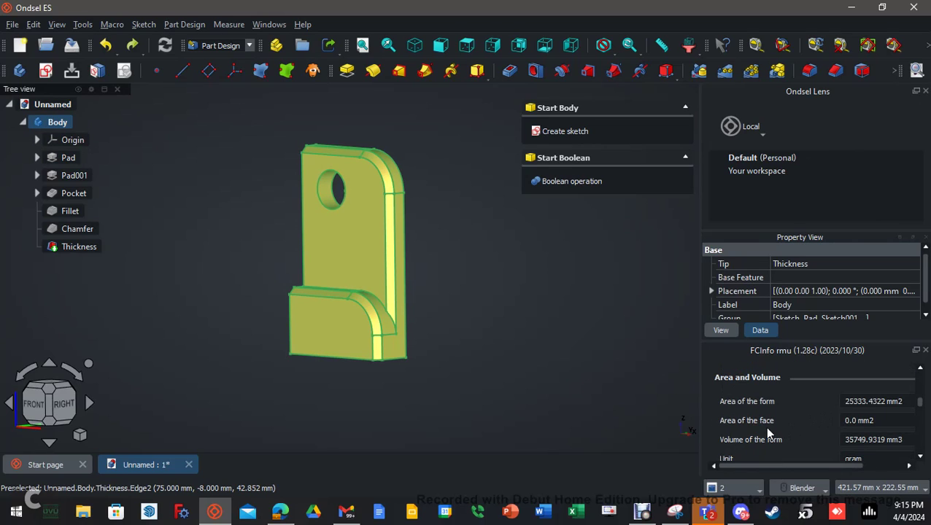
{"action": "scroll", "coordinate": [806, 401], "scroll_direction": "down", "scroll_amount": 1}
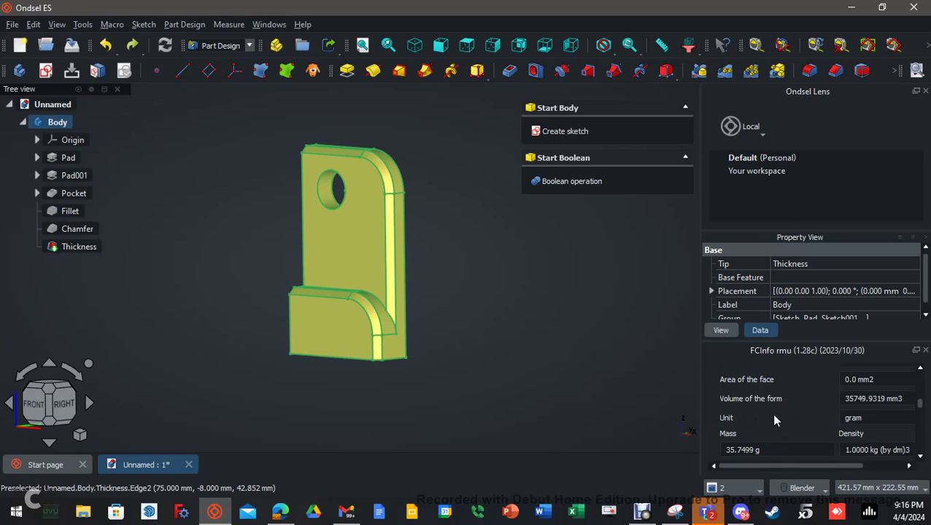
{"action": "scroll", "coordinate": [807, 416], "scroll_direction": "down", "scroll_amount": 2}
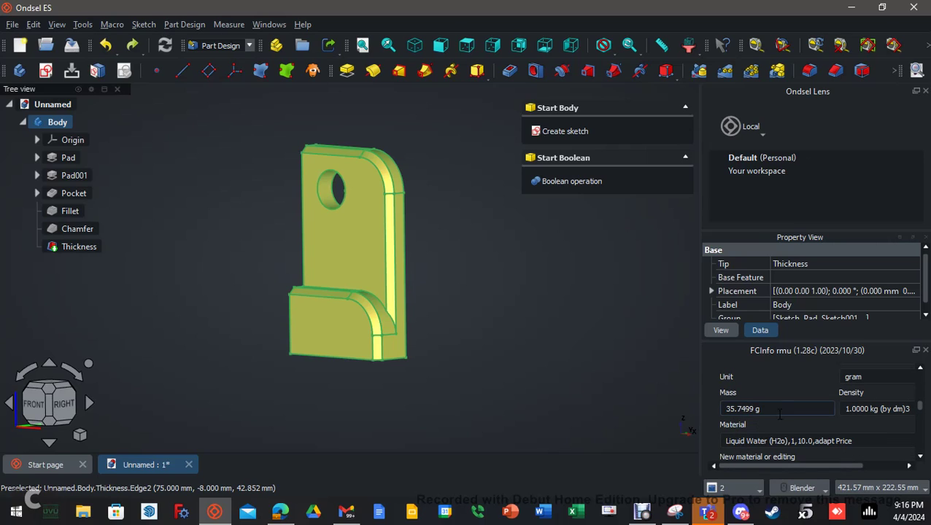
Set the FCInfo material to Metal Copper (Cu) with density 8.96, check the body's mass, and close the FCInfo panel
{"action": "scroll", "coordinate": [767, 385], "scroll_direction": "down", "scroll_amount": 2}
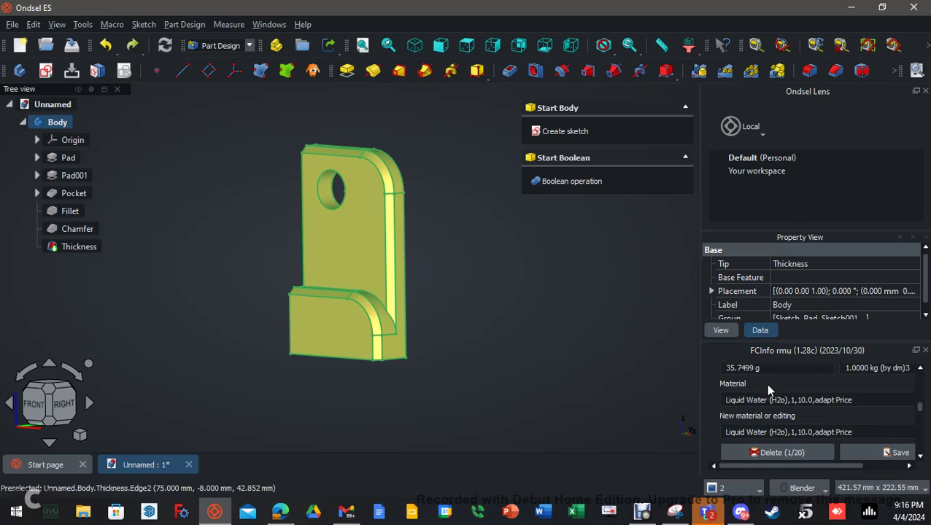
{"action": "left_click", "coordinate": [866, 401]}
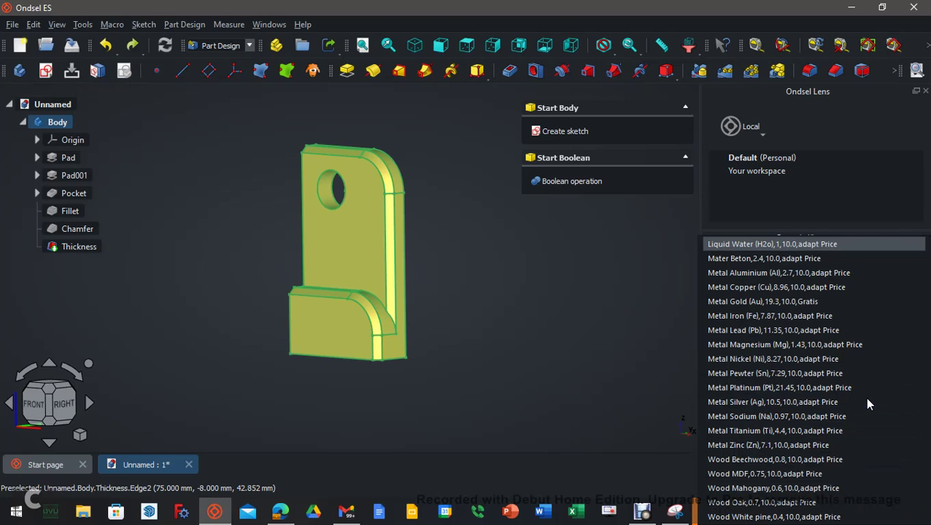
{"action": "left_click", "coordinate": [746, 287]}
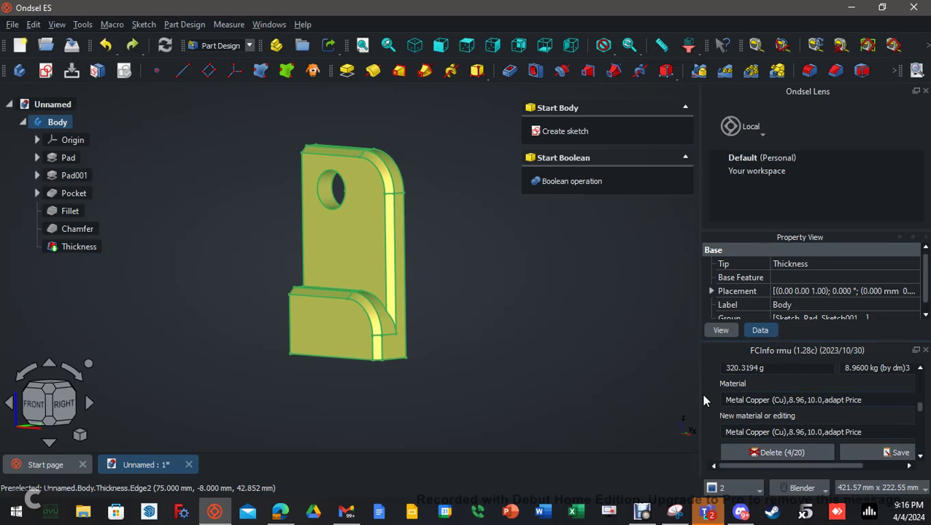
{"action": "scroll", "coordinate": [708, 426], "scroll_direction": "up", "scroll_amount": 1}
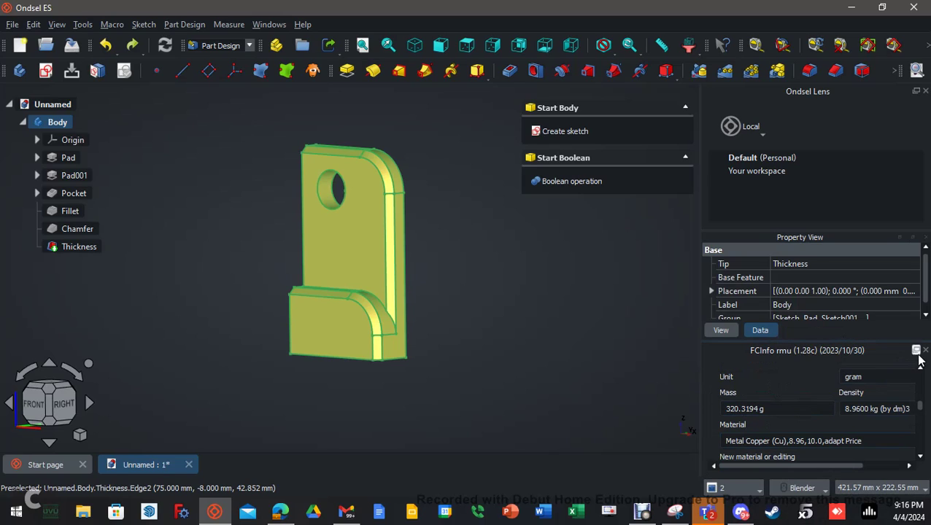
{"action": "left_click", "coordinate": [917, 70]}
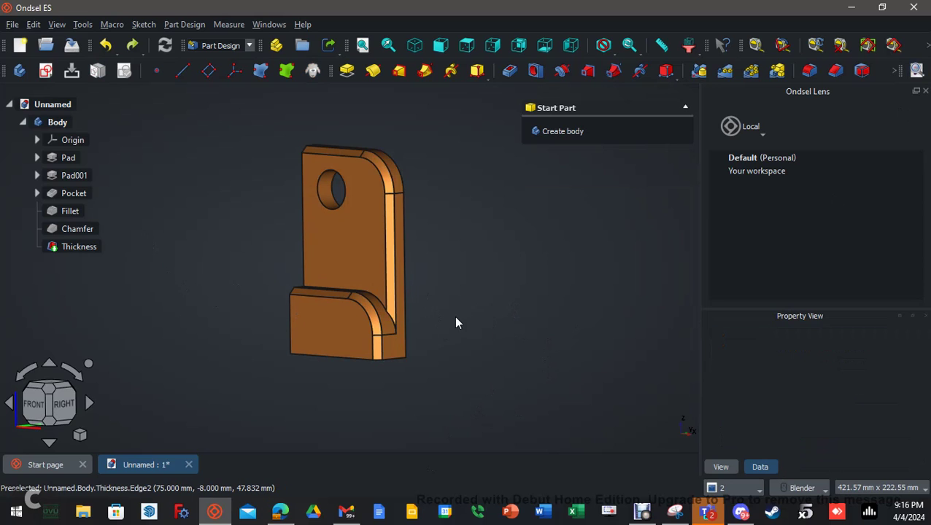
{"action": "middle_click_drag", "start_coordinate": [455, 322], "coordinate": [503, 314]}
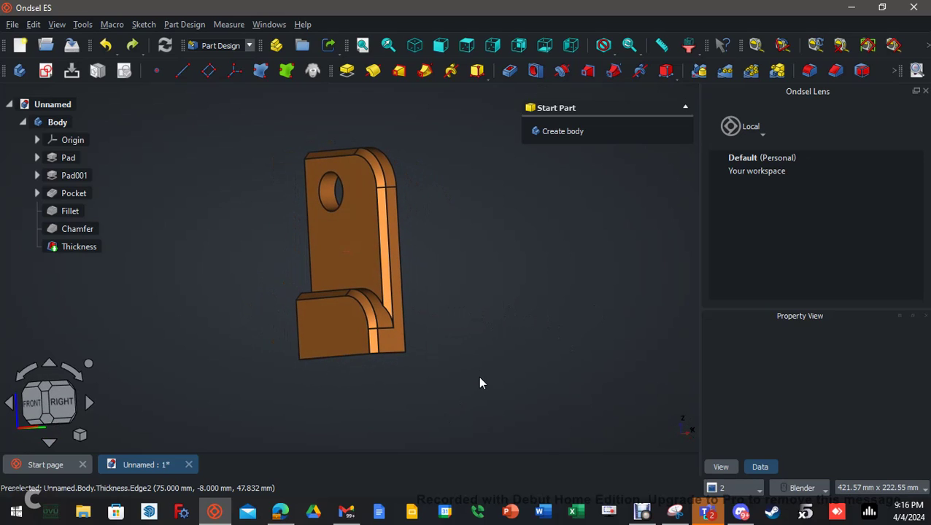